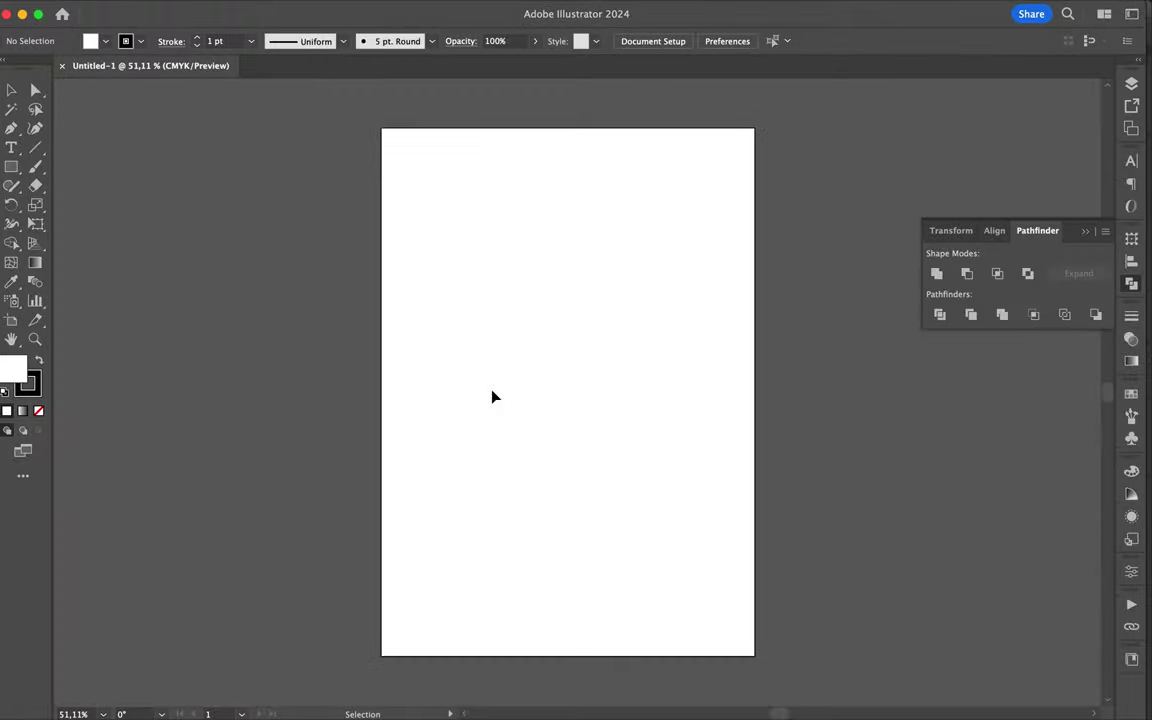
Step: Draw a rectangle covering the whole artboard filled with grey #cccccc
left_click(1132, 84)
key("m")
left_click_drag(383, 128, 755, 656)
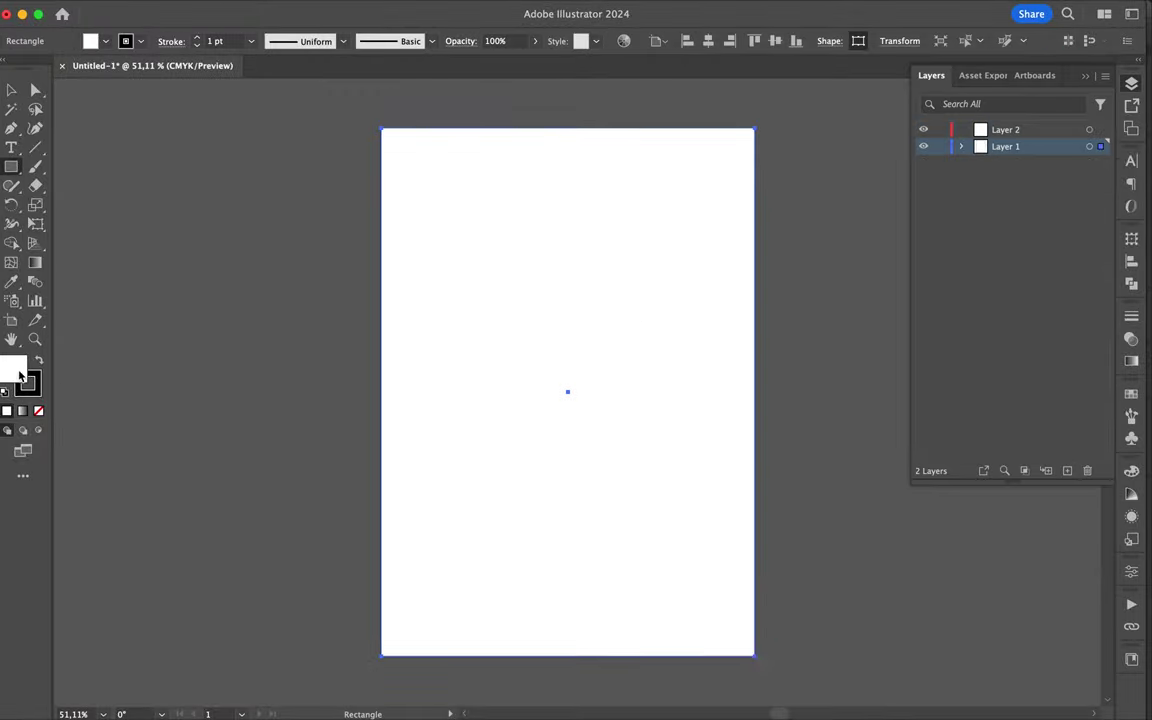
double_click(13, 368)
type("cccccc")
left_click(1035, 119)
Step: On the empty top layer, set up the Pen tool with a white #ffffff fill
left_click(376, 327)
key("p")
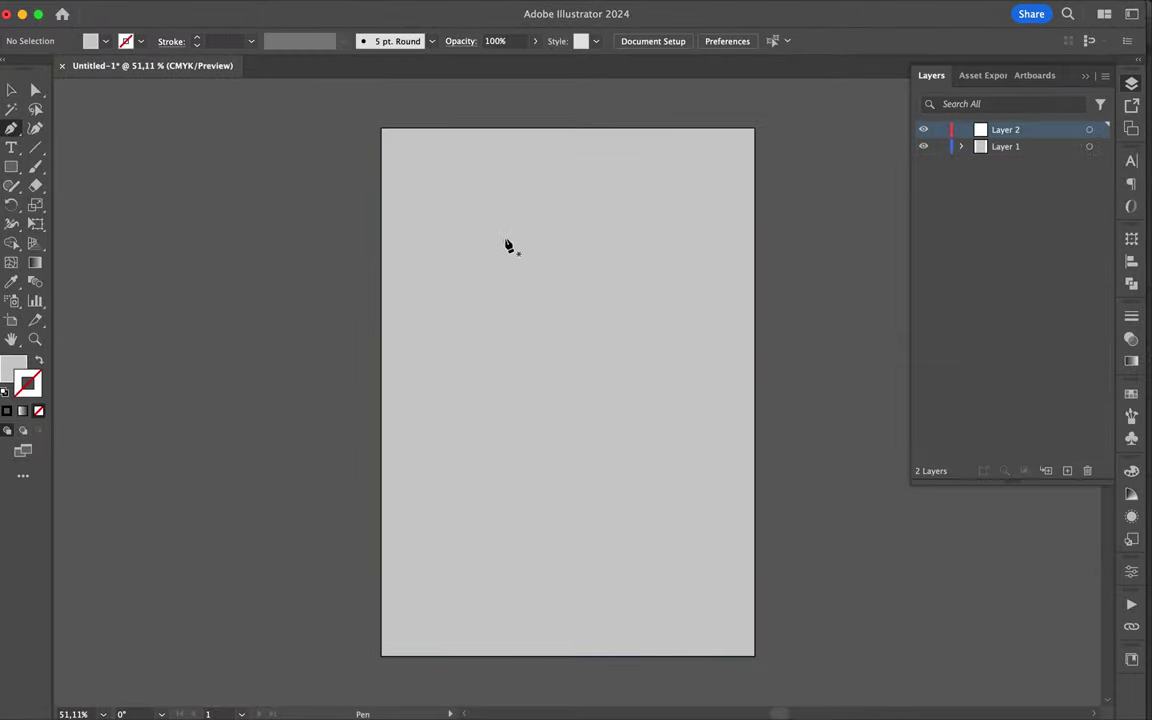
double_click(13, 368)
type("ffffff")
left_click(1067, 118)
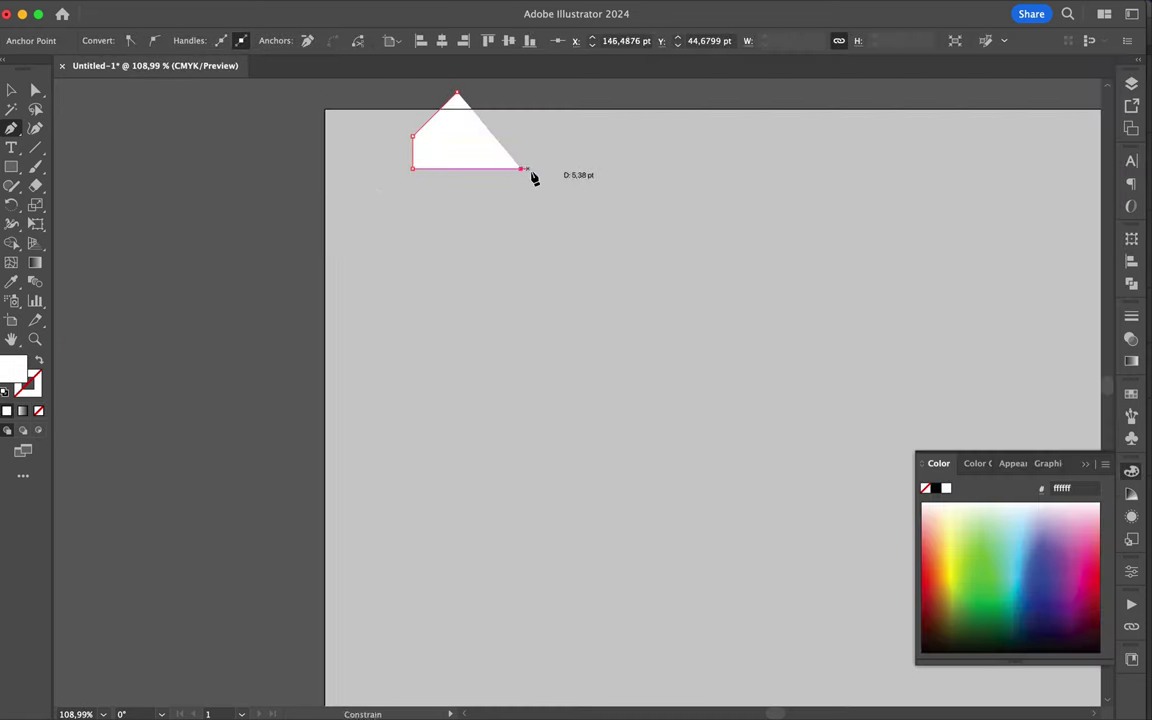
left_click(619, 181)
Step: Begin the white angular shape, placing corners that wind down the page
left_click(709, 195)
left_click(629, 265)
left_click(651, 350)
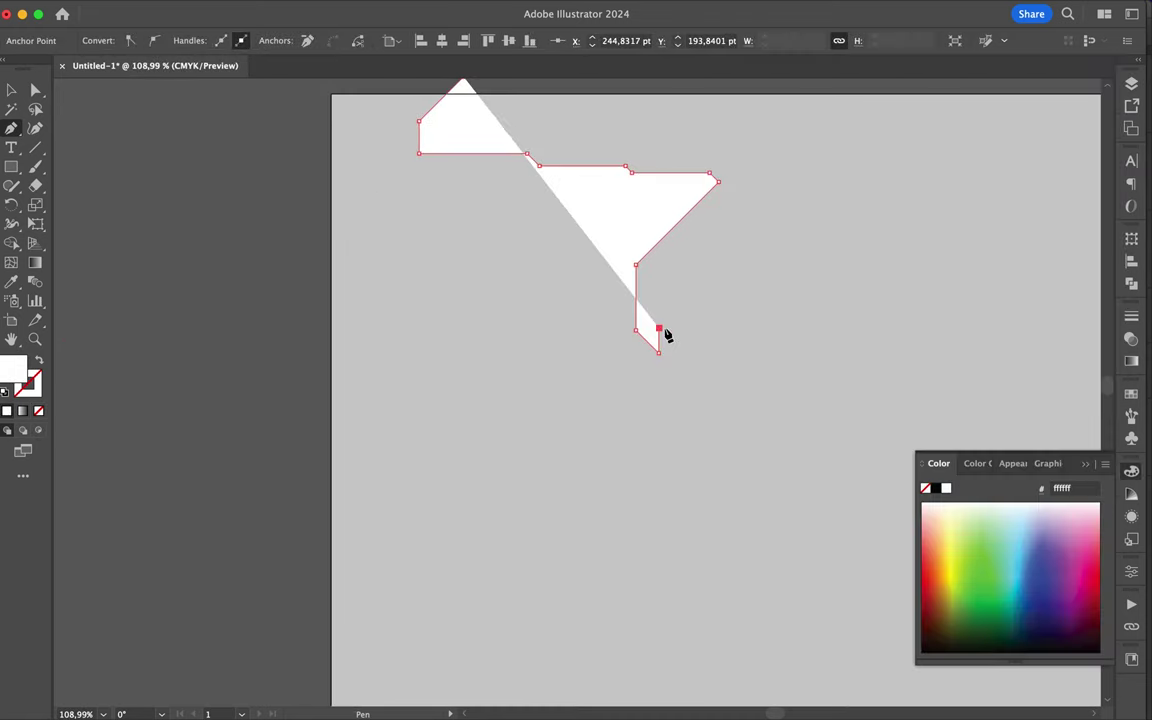
scroll(663, 334, "down", 2)
left_click(741, 253)
left_click(786, 233)
left_click(788, 357)
scroll(800, 400, "down", 3)
left_click(805, 442)
left_click(778, 503)
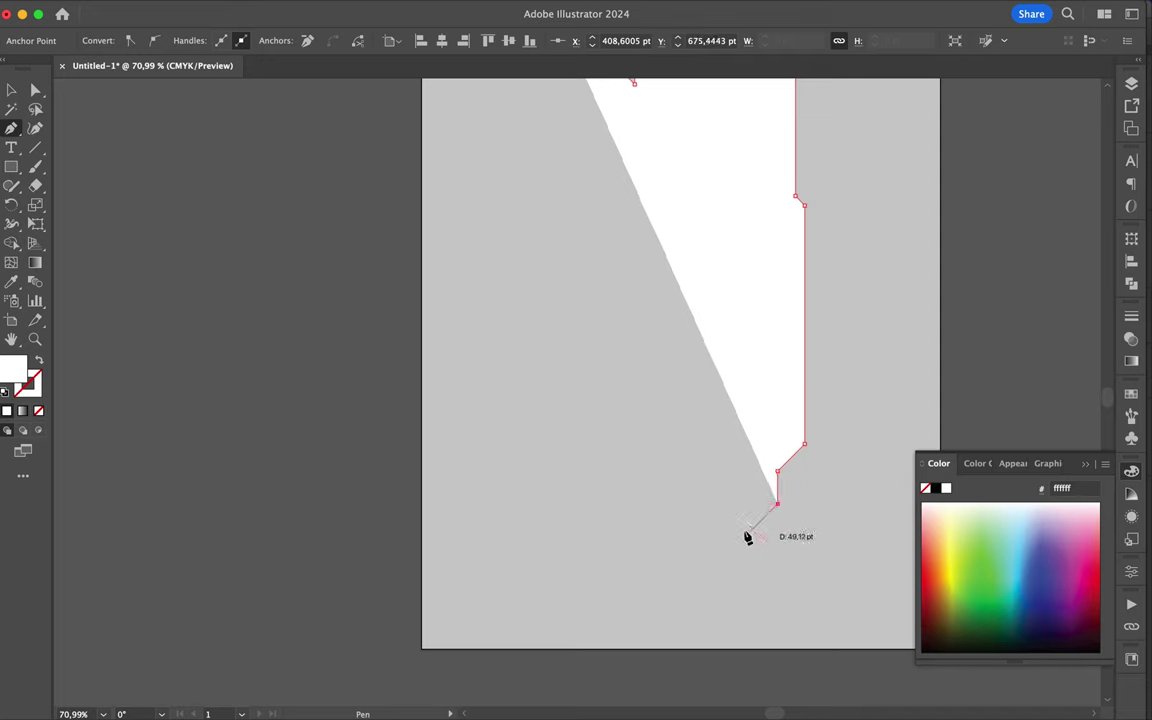
left_click(606, 455)
left_click(638, 572)
Step: Continue the shape looping toward the bottom left, then back up the right side
left_click(541, 573)
left_click(393, 634)
left_click(549, 670)
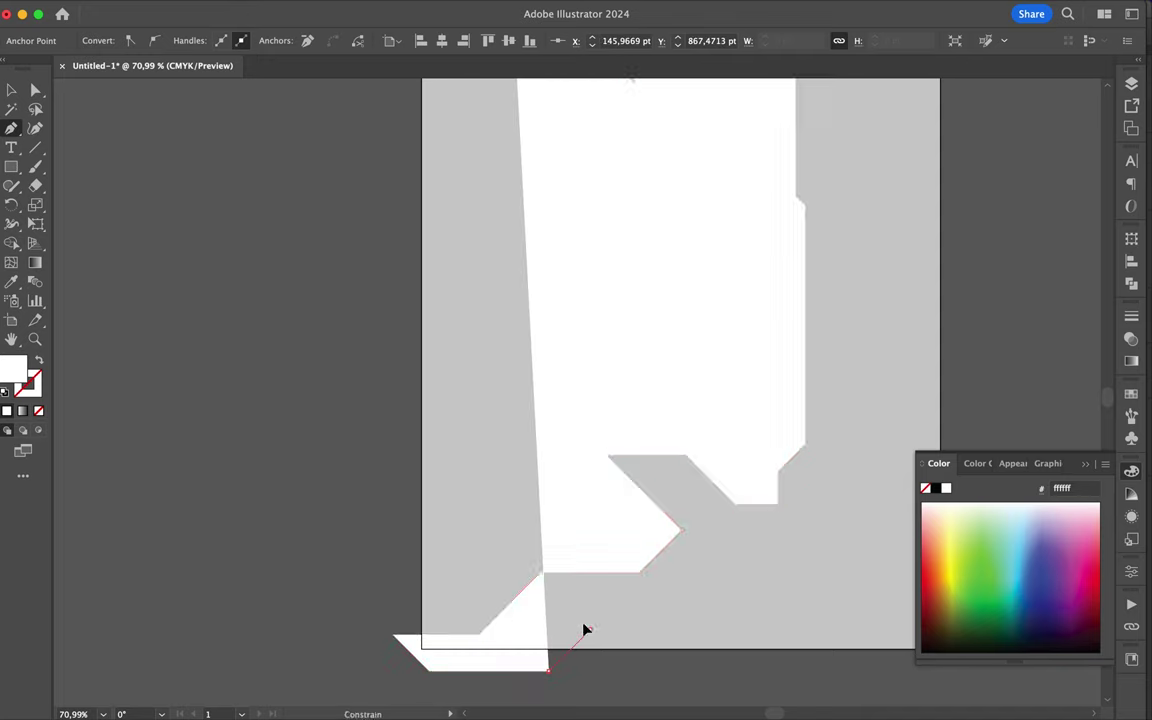
left_click(689, 629)
left_click(710, 607)
left_click(743, 551)
left_click(816, 551)
left_click(812, 516)
left_click(845, 462)
left_click(835, 392)
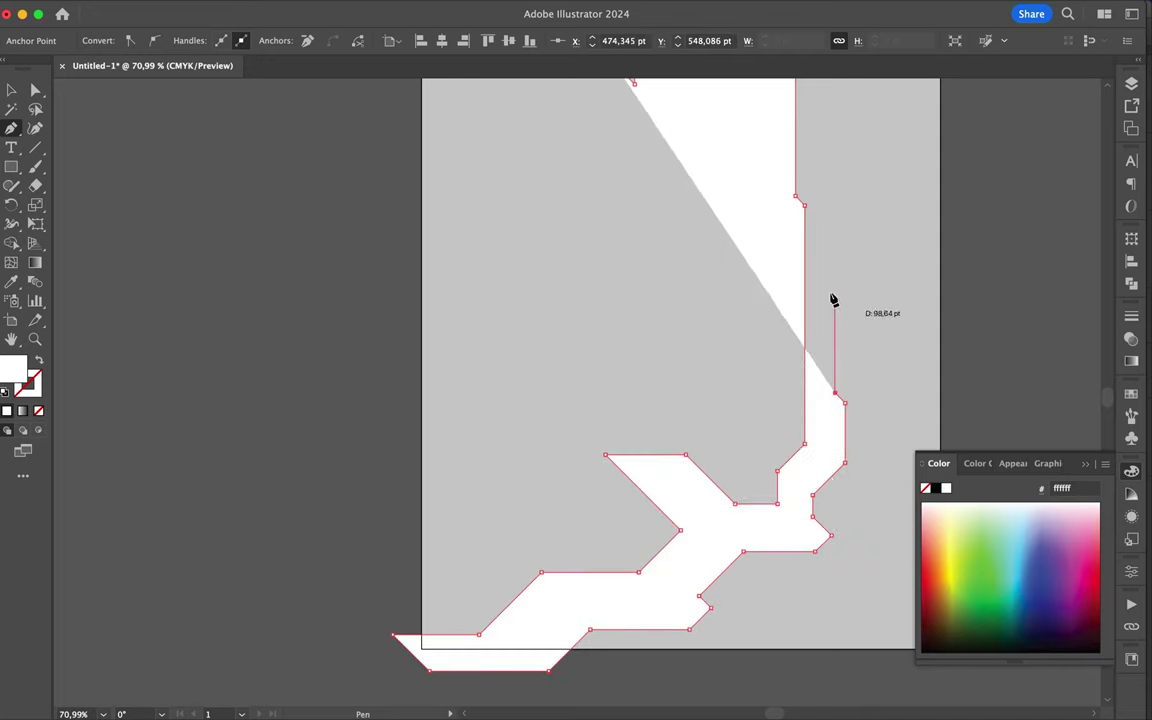
left_click(878, 325)
left_click(870, 260)
Step: Zig-zag the path toward the top, close it at its start, and select it
left_click(846, 281)
scroll(836, 283, "up", 3)
left_click(861, 326)
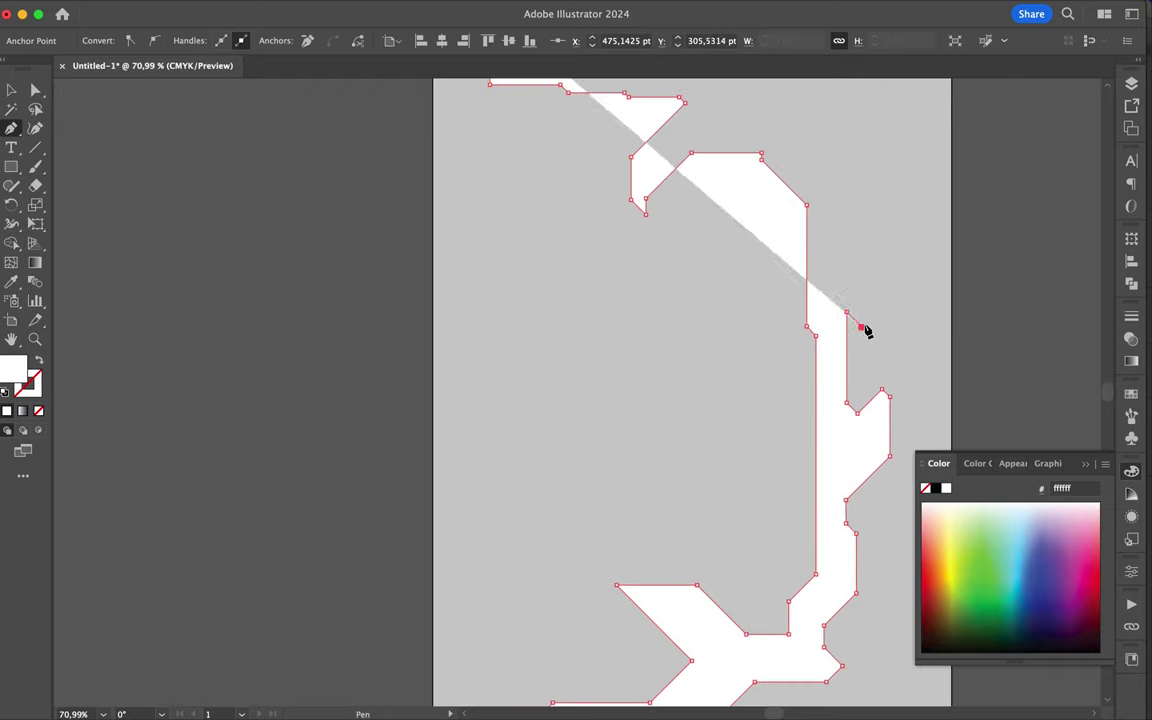
left_click(861, 253)
left_click(832, 162)
left_click(868, 127)
scroll(780, 146, "up", 3)
left_click(761, 147)
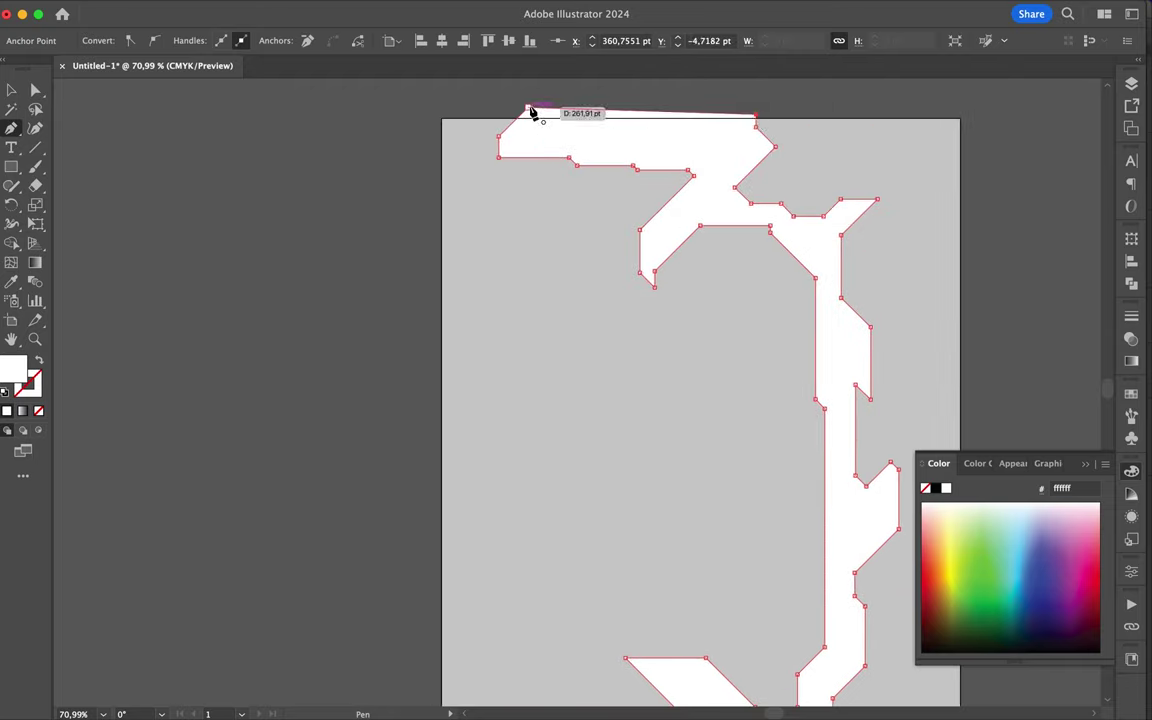
left_click(535, 111)
Step: Commit the placed white shape and fill the Background layer grey
key("Return")
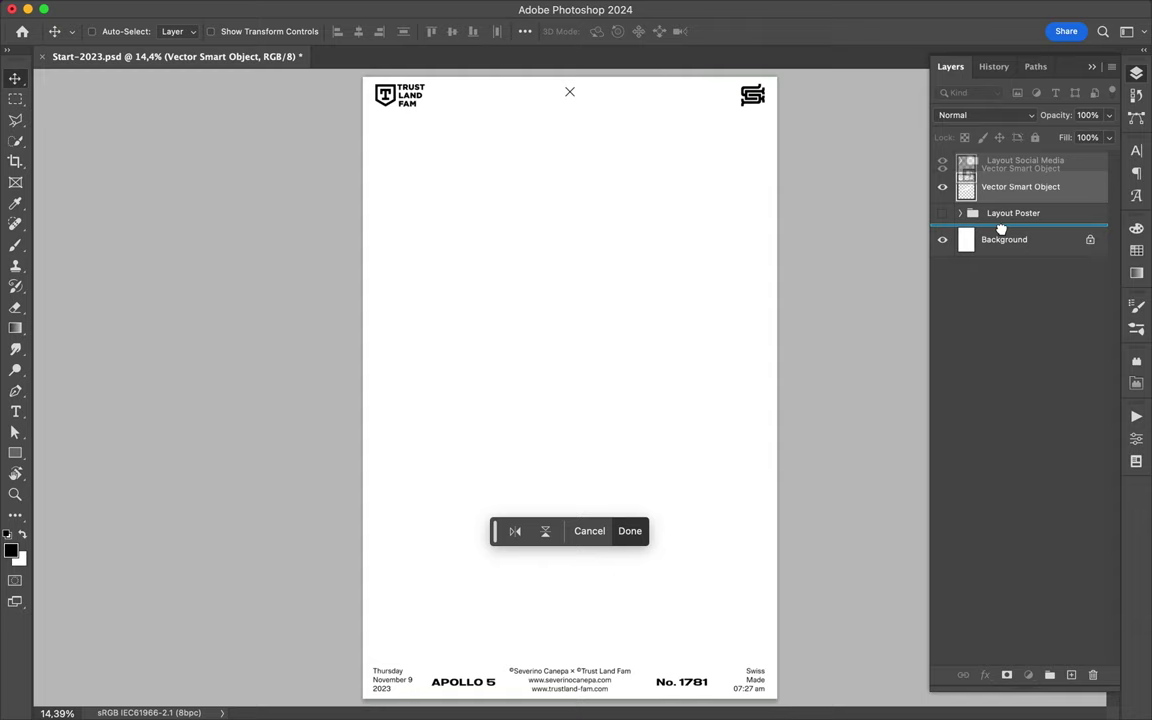
key("shift+F5")
left_click(682, 286)
Step: Free Transform the white shape to stretch it to the full page height
key("v")
left_click(674, 311)
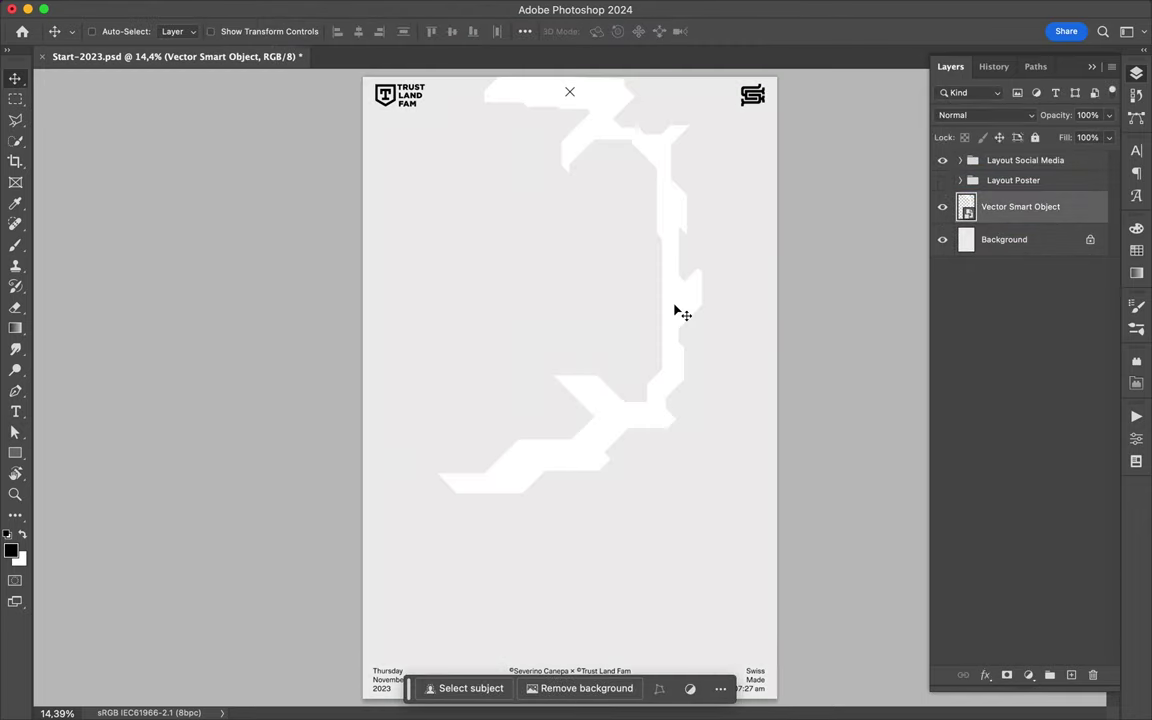
key("ctrl+t")
left_click_drag(570, 468, 578, 645)
key("Return")
Step: Add a Drop Shadow layer style to the white shape
double_click(1075, 207)
left_click(588, 401)
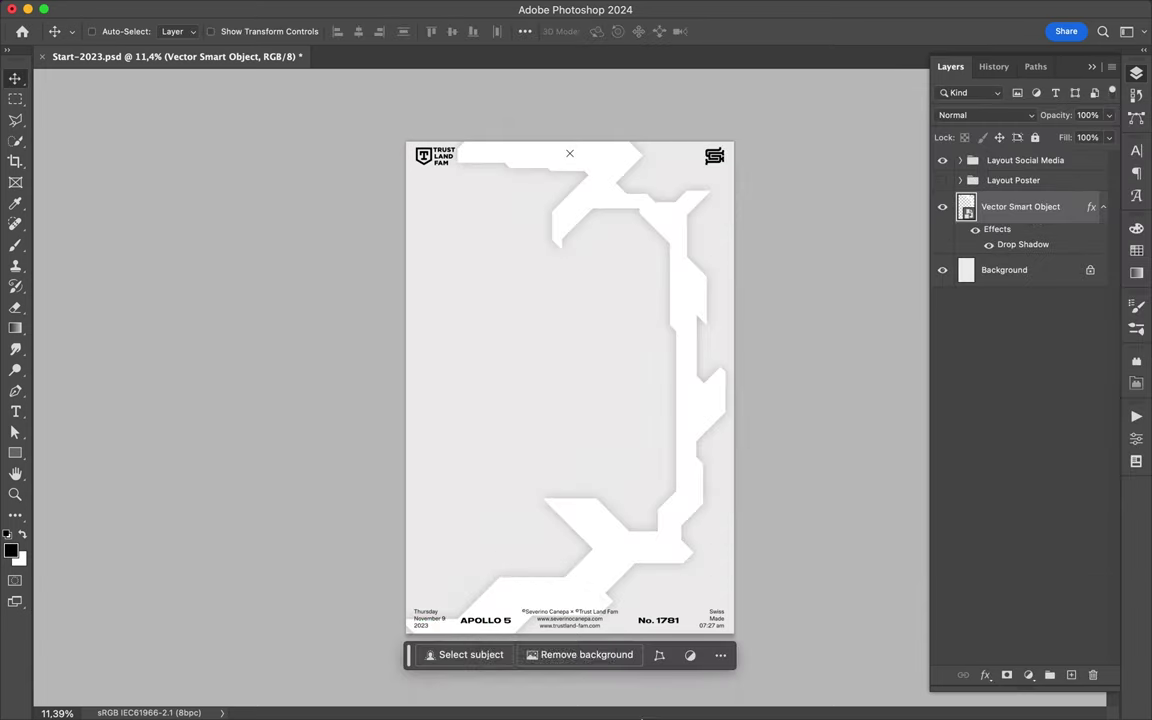
left_click(551, 691)
scroll(860, 268, "up", 5)
Step: Draw a new small angular shape with the Pen tool
key("p")
left_click(716, 258)
left_click(716, 298)
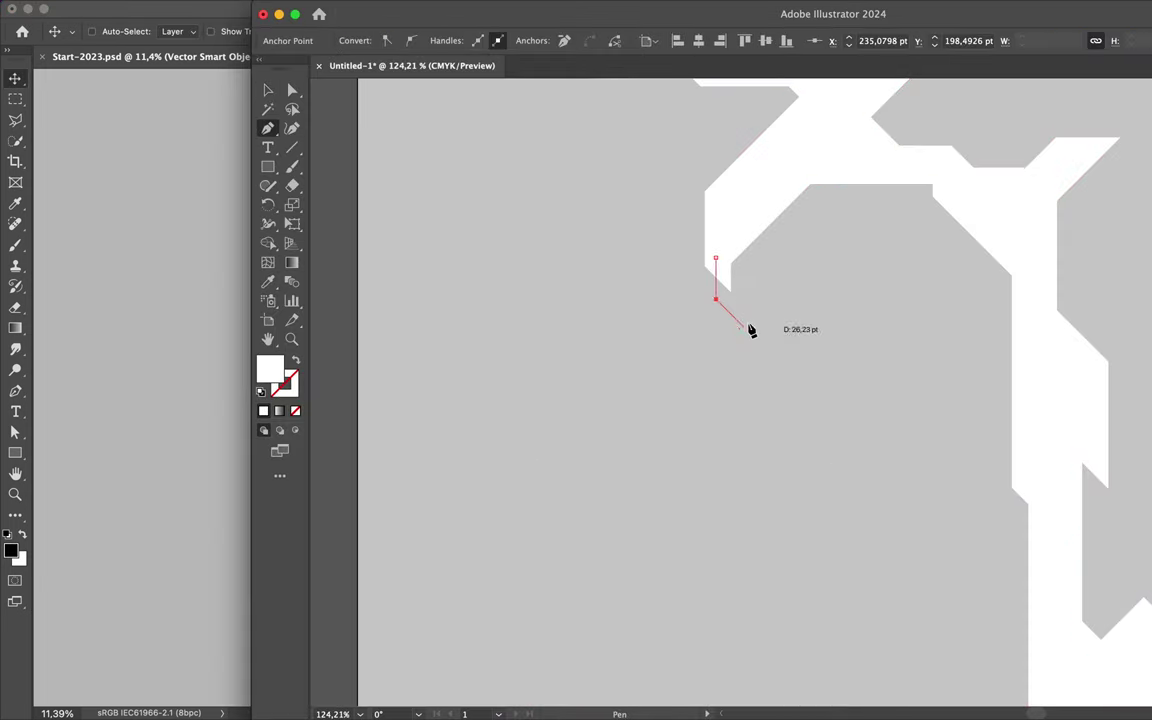
left_click(977, 265)
left_click(766, 167)
left_click(716, 258)
Step: Copy the new shape into the poster, scaling and moving it toward the top
key("ctrl+c")
left_click(136, 327)
key("ctrl+v")
left_click_drag(667, 341, 663, 206)
key("Return")
scroll(622, 188, "up", 2)
Step: Paste the drop shadow layer style onto the second white shape
key("ctrl+t")
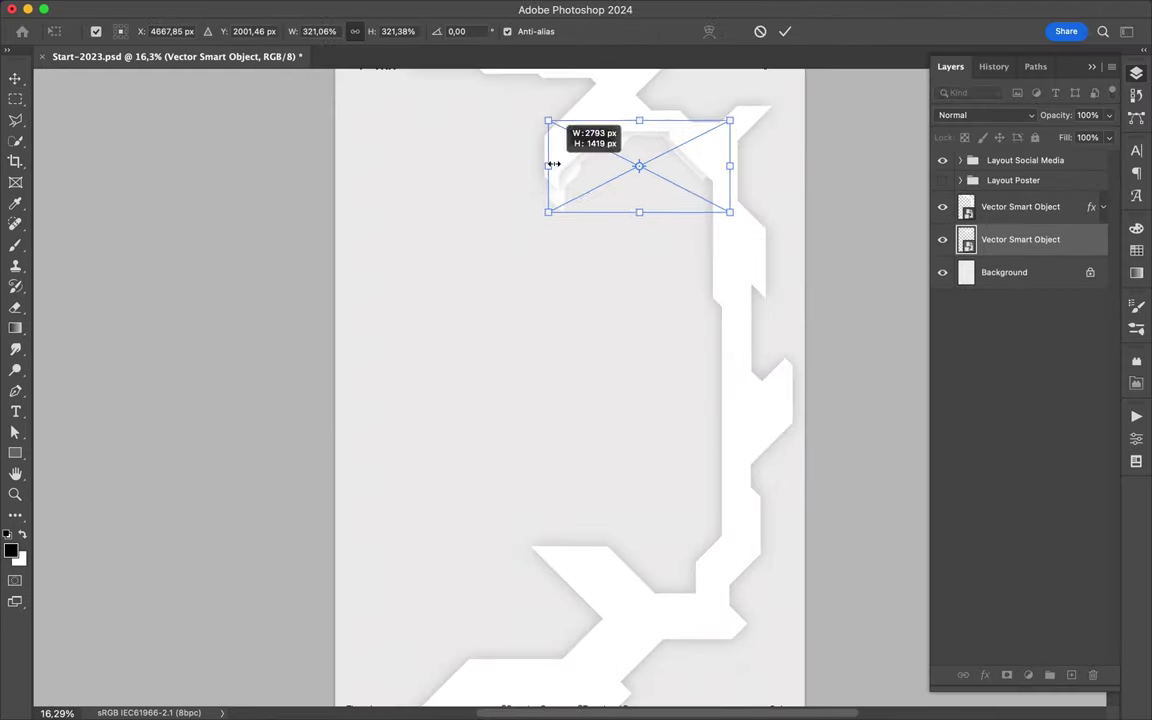
key("Return")
right_click(990, 239)
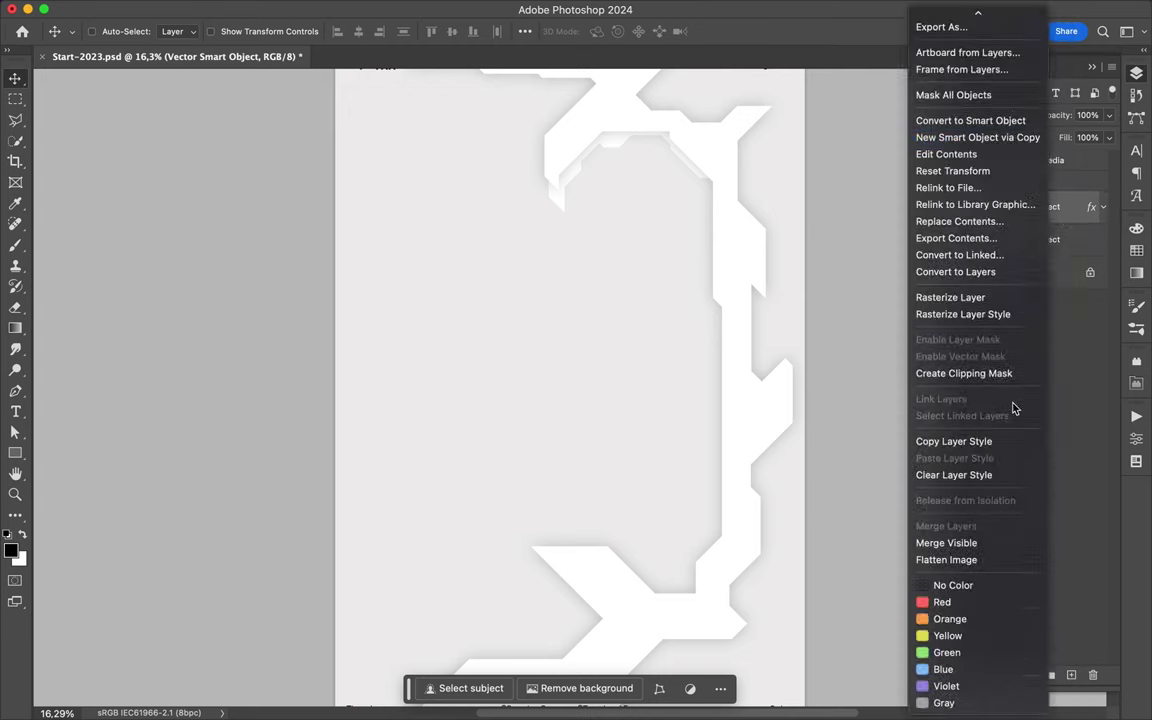
left_click(950, 692)
Step: Start a narrow Pen shape along the right vertical strip
scroll(607, 325, "down", 2)
scroll(760, 254, "up", 3)
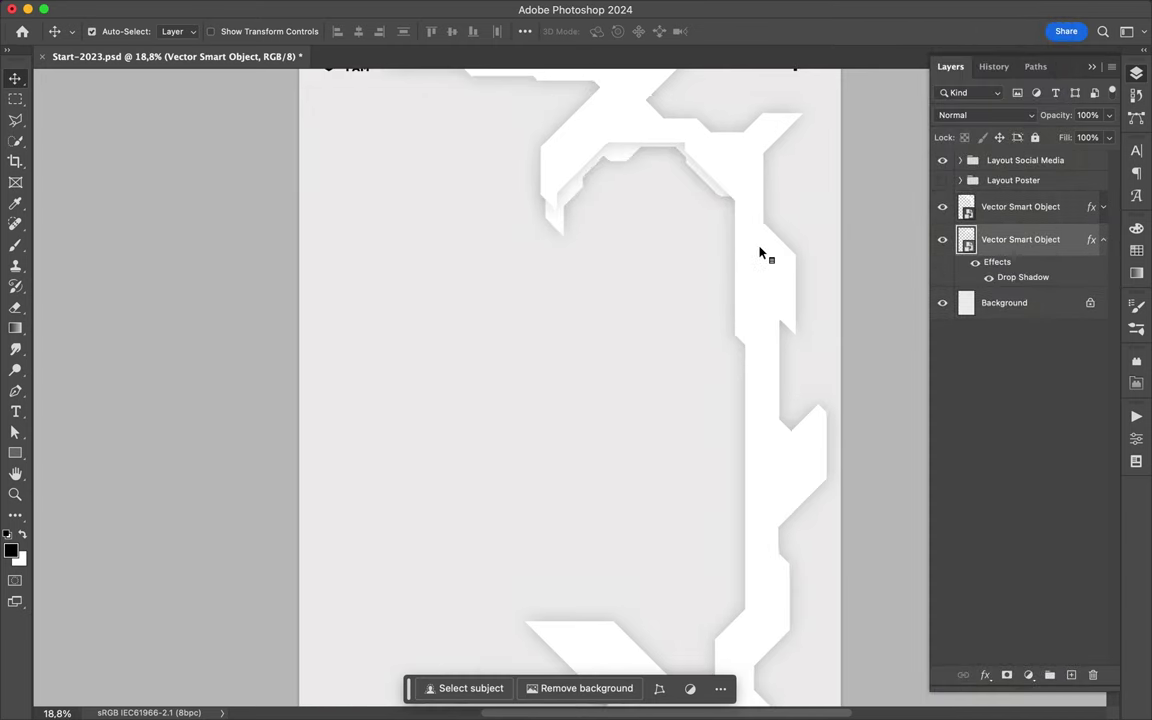
key("p")
left_click(739, 271)
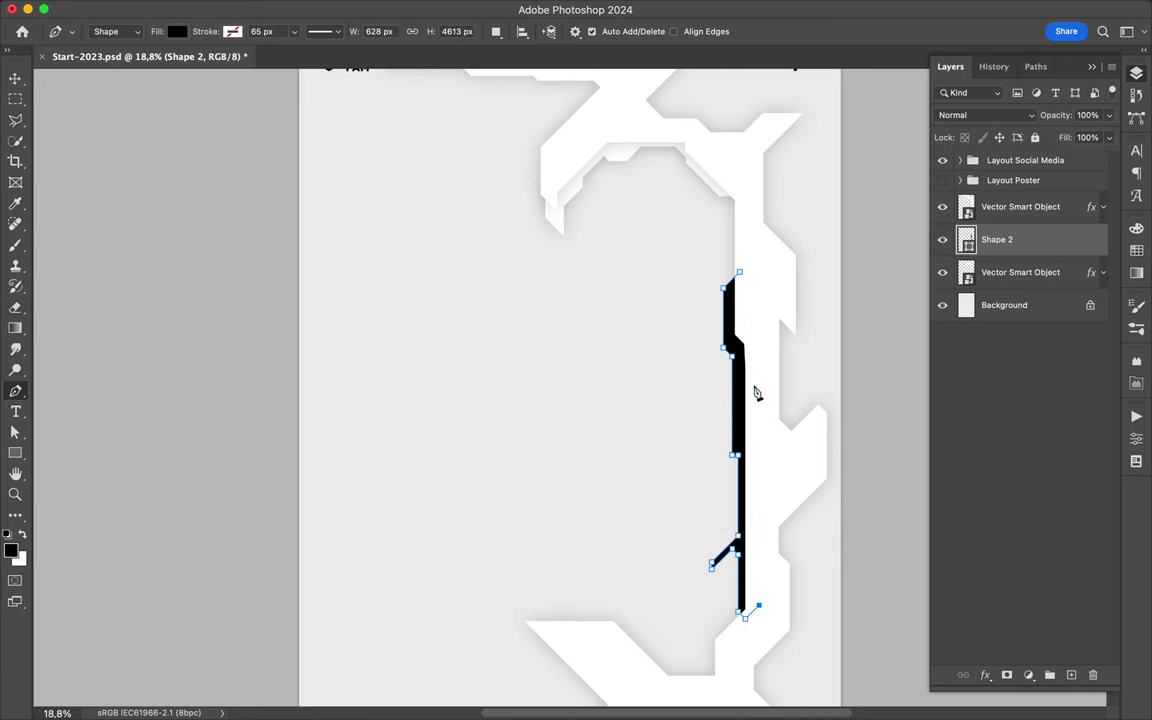
Step: Finish the narrow strip shape, fill it white, and paste the drop shadow onto it
key("a")
left_click(238, 31)
left_click(337, 58)
left_click(476, 254)
right_click(1000, 239)
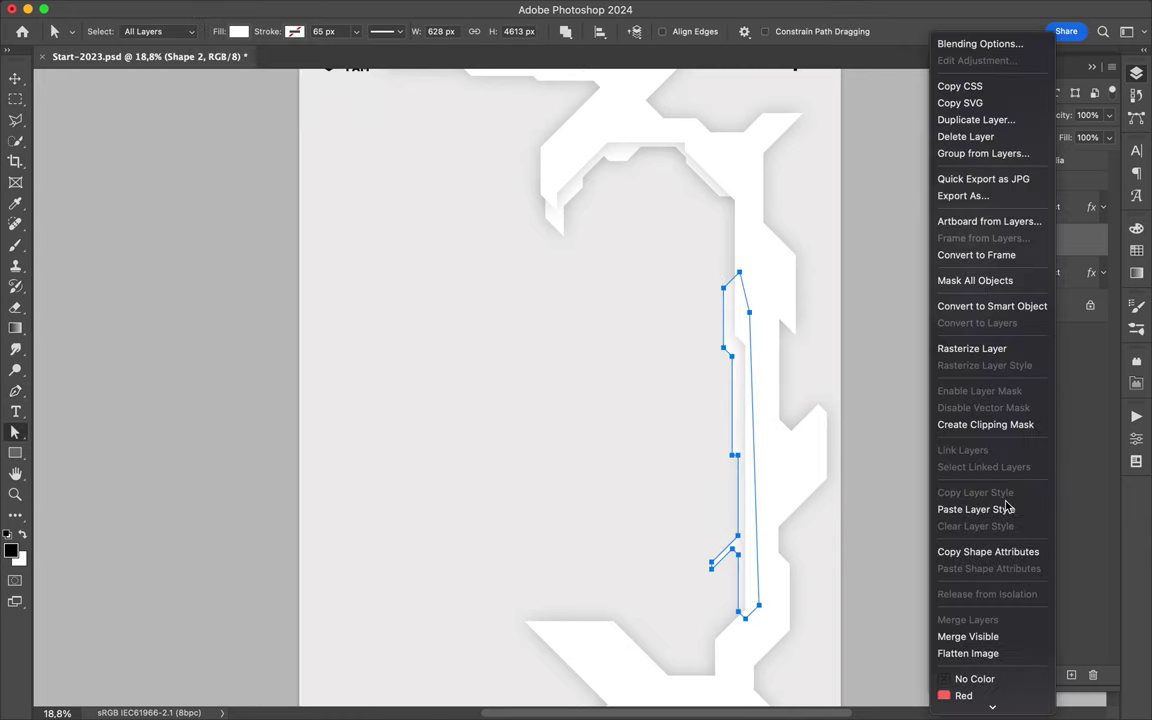
left_click(1008, 509)
scroll(661, 540, "down", 5)
Step: Draw a white shape at the lower junction and paste the drop shadow onto it
key("p")
left_click(648, 523)
left_click(667, 522)
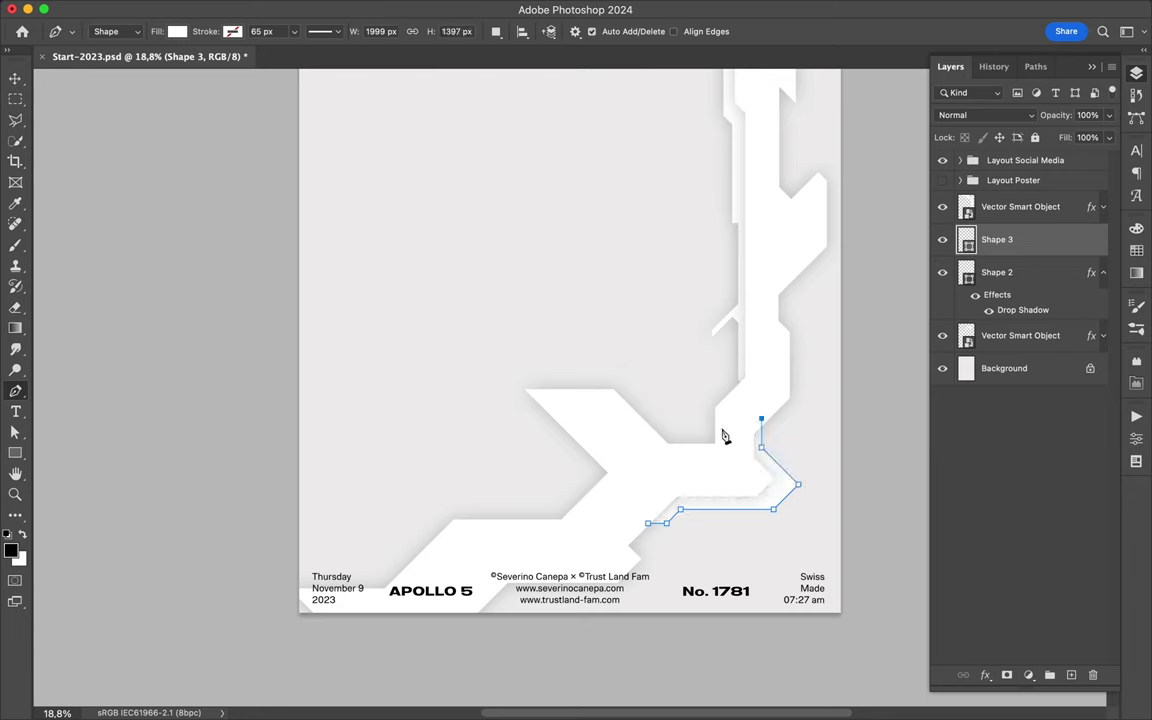
left_click(691, 423)
scroll(694, 432, "up", 1)
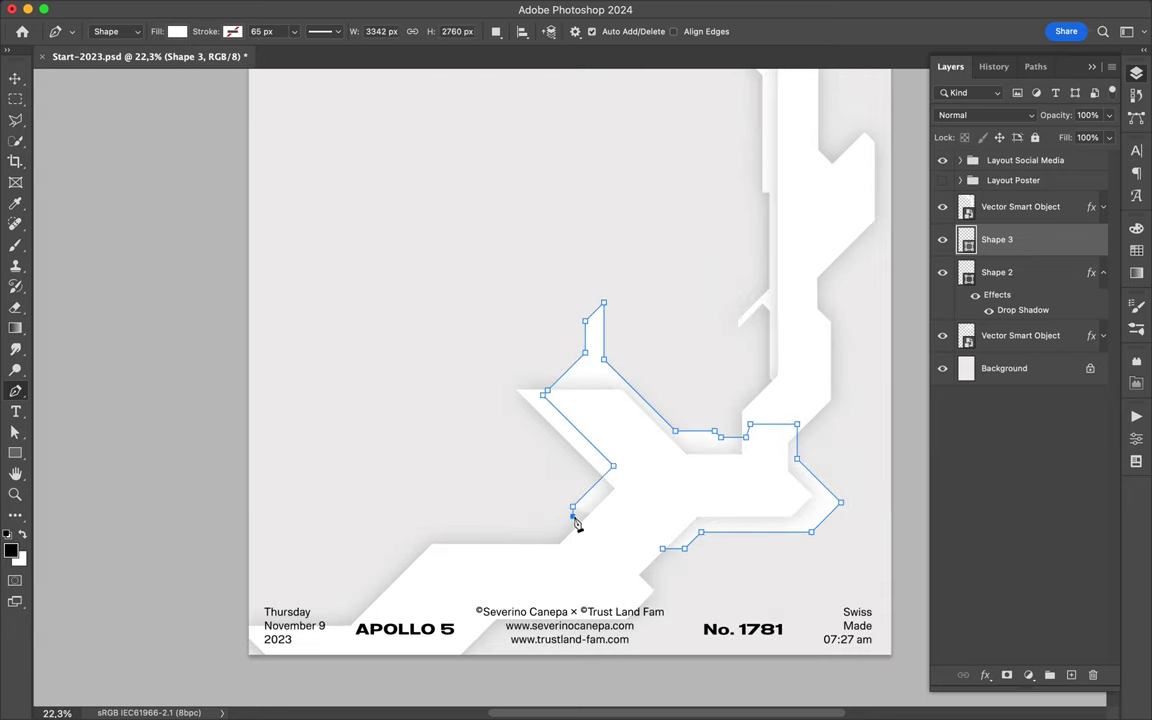
left_click(662, 551)
right_click(1000, 239)
left_click(990, 486)
Step: Draw a shape along the top edge above the frame layer, with the pasted drop shadow
key("v")
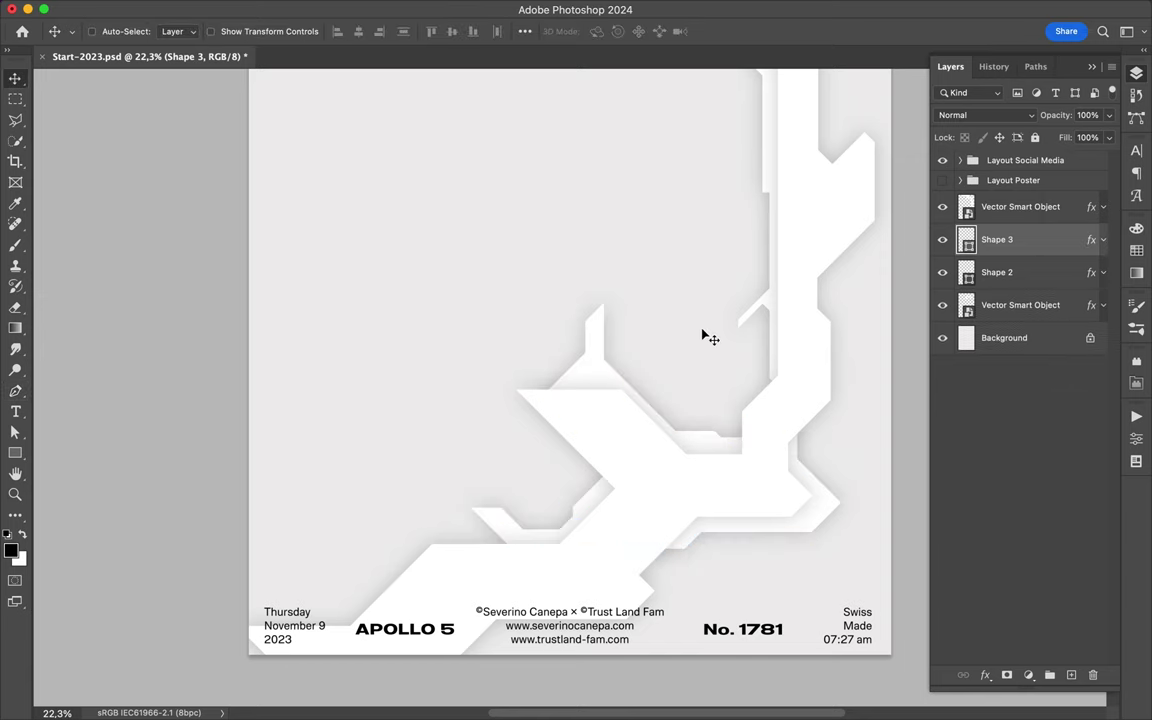
scroll(702, 334, "down", 2)
scroll(672, 474, "up", 2)
scroll(501, 226, "up", 1)
key("p")
left_click(430, 193)
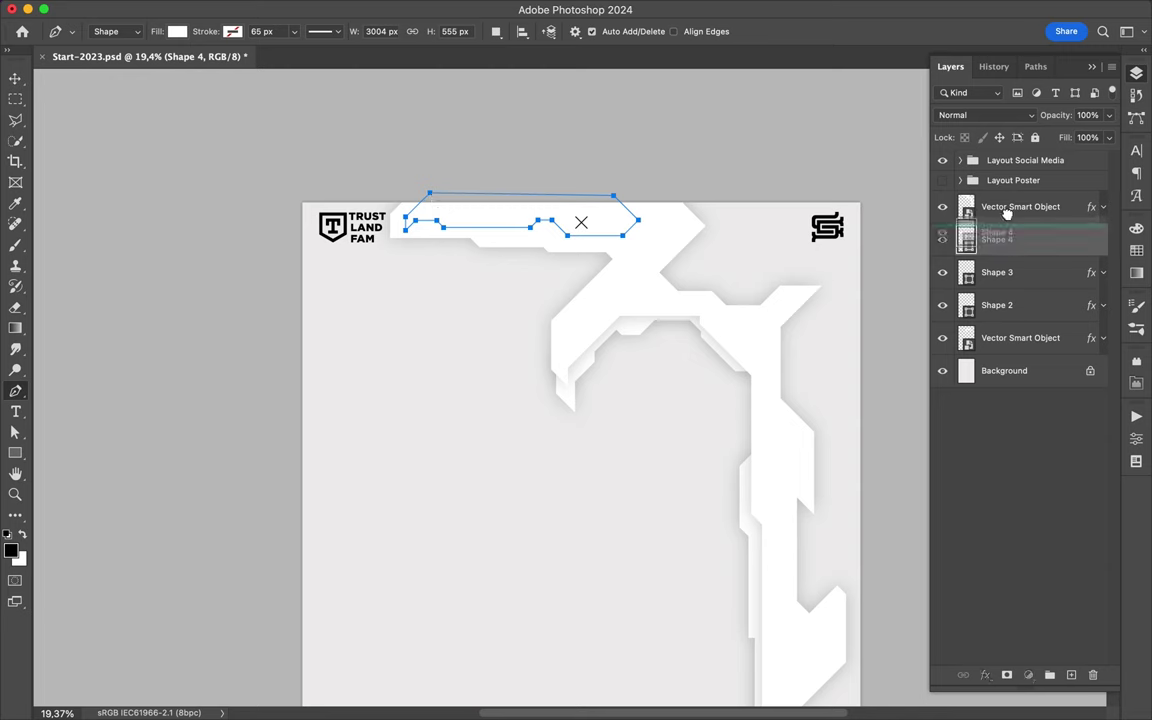
left_click_drag(1007, 214, 1007, 208)
right_click(1000, 206)
left_click(960, 679)
Step: Rasterize the layer style on the narrow strip shape
right_click(1000, 272)
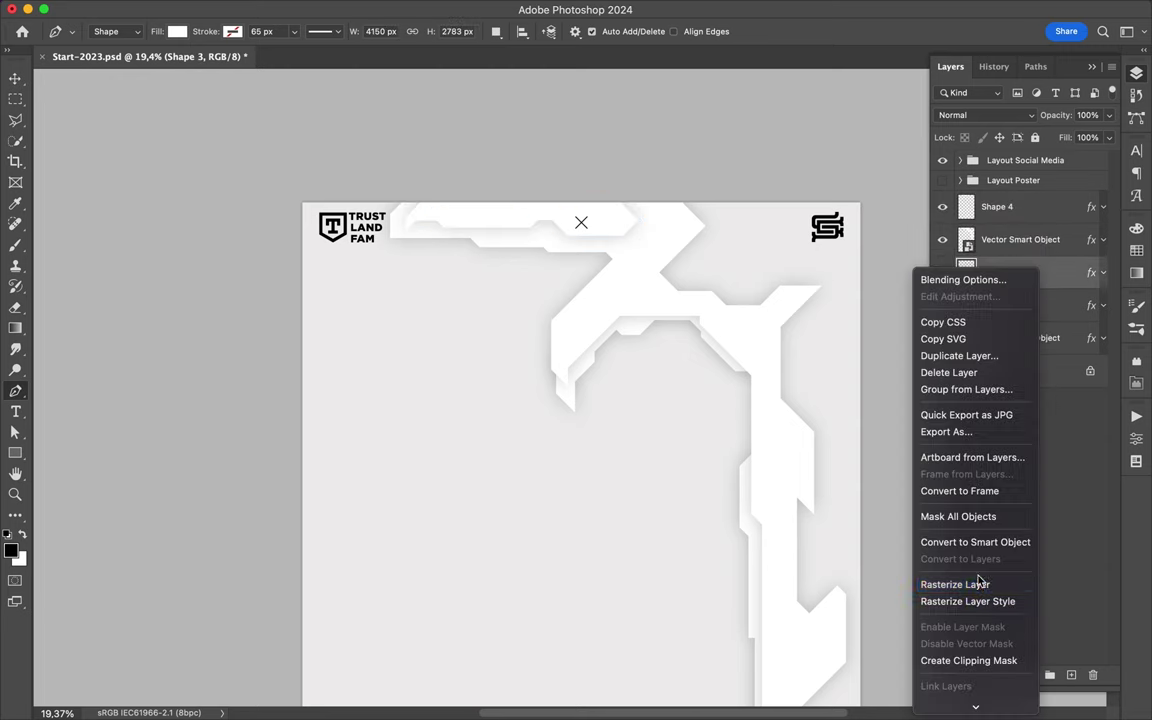
right_click(1000, 305)
right_click(1041, 303)
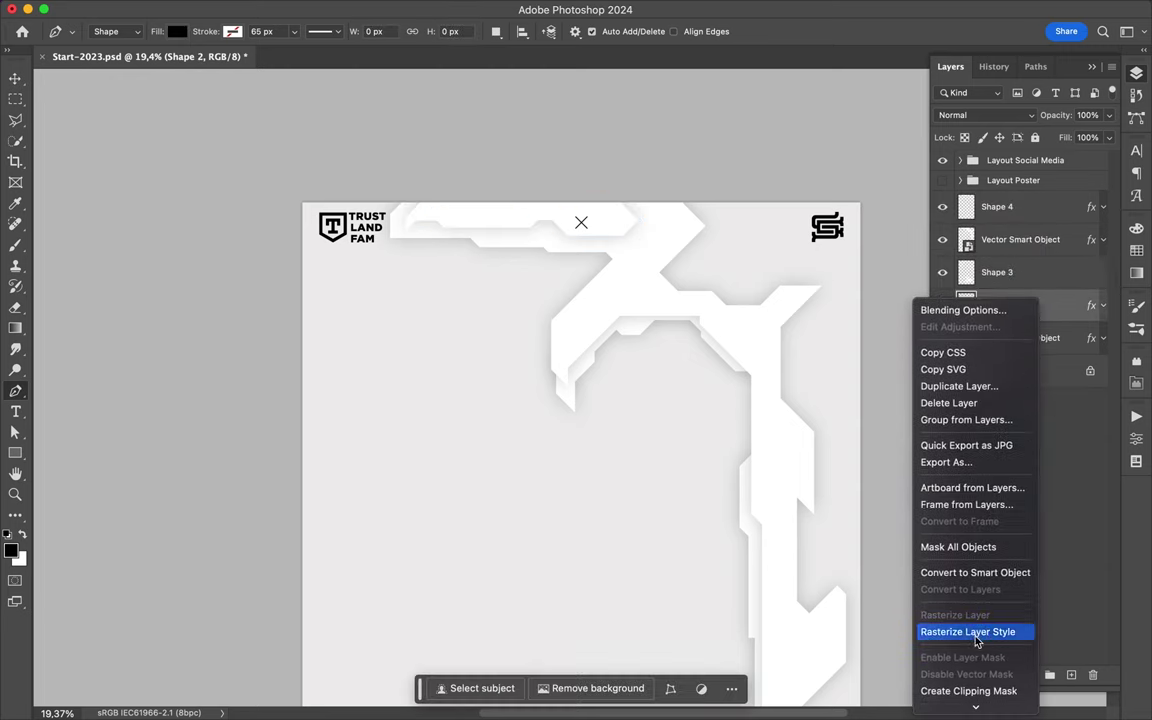
left_click(977, 632)
Step: Draw a new shape with the Pen tool at the lower junction
key("v")
scroll(708, 328, "down", 1)
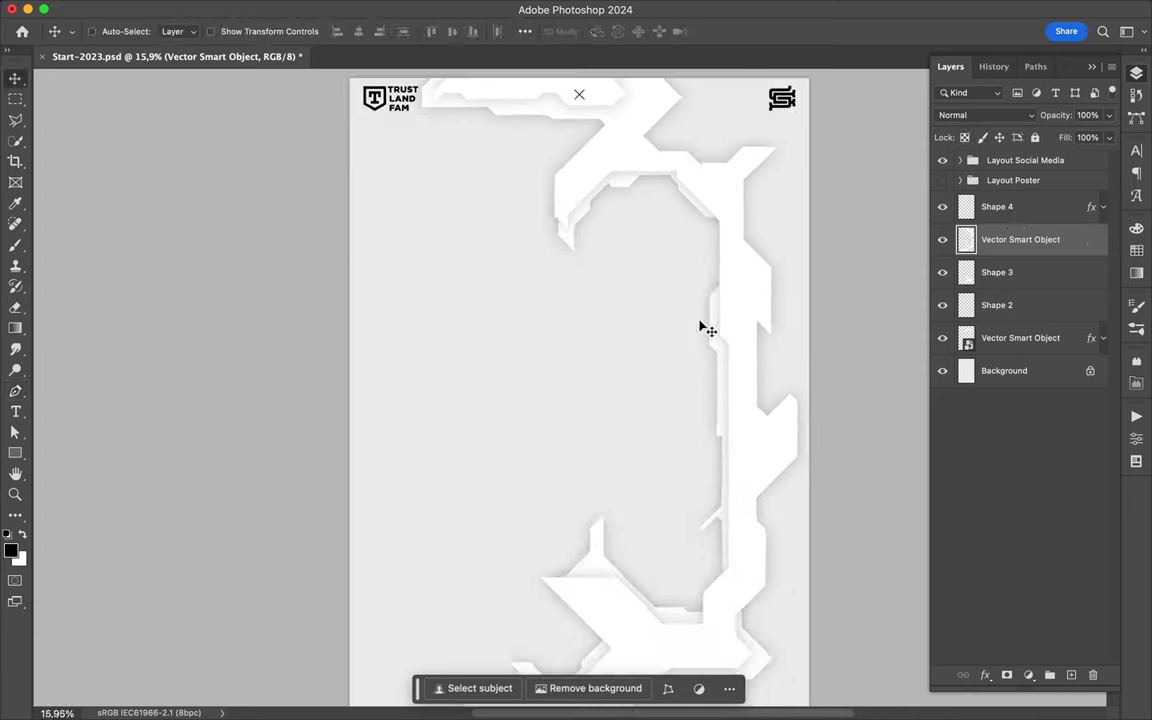
scroll(656, 455, "down", 1)
scroll(550, 563, "up", 2)
key("p")
left_click(565, 477)
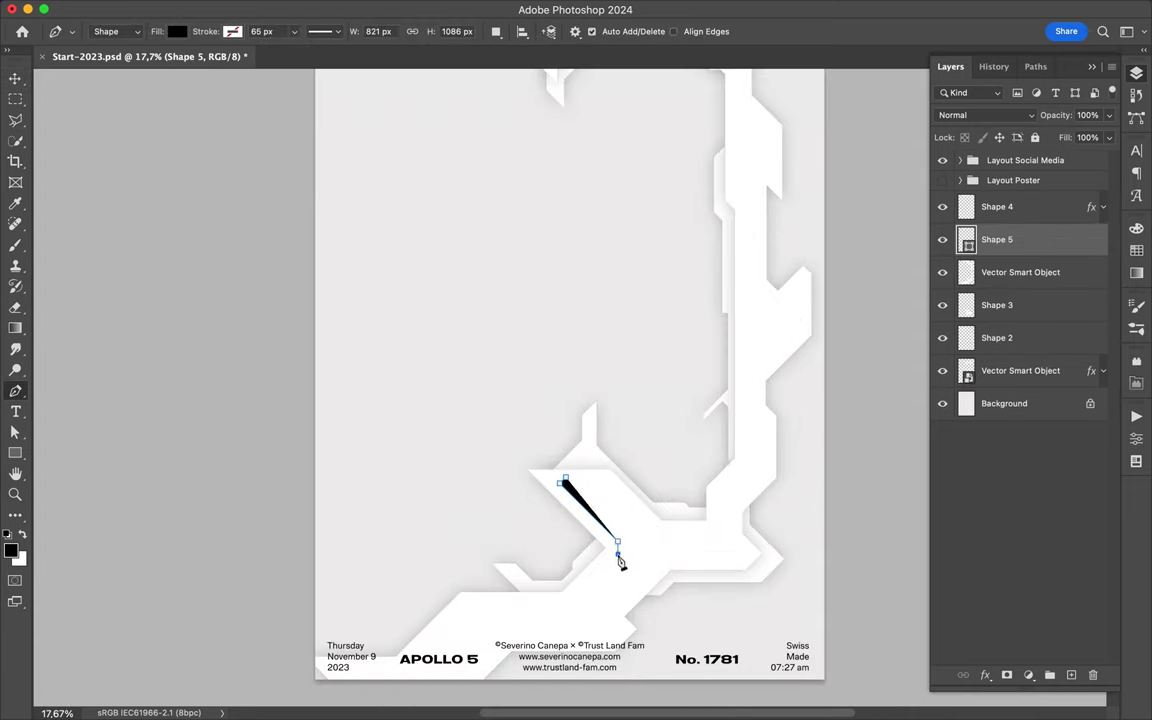
left_click(585, 618)
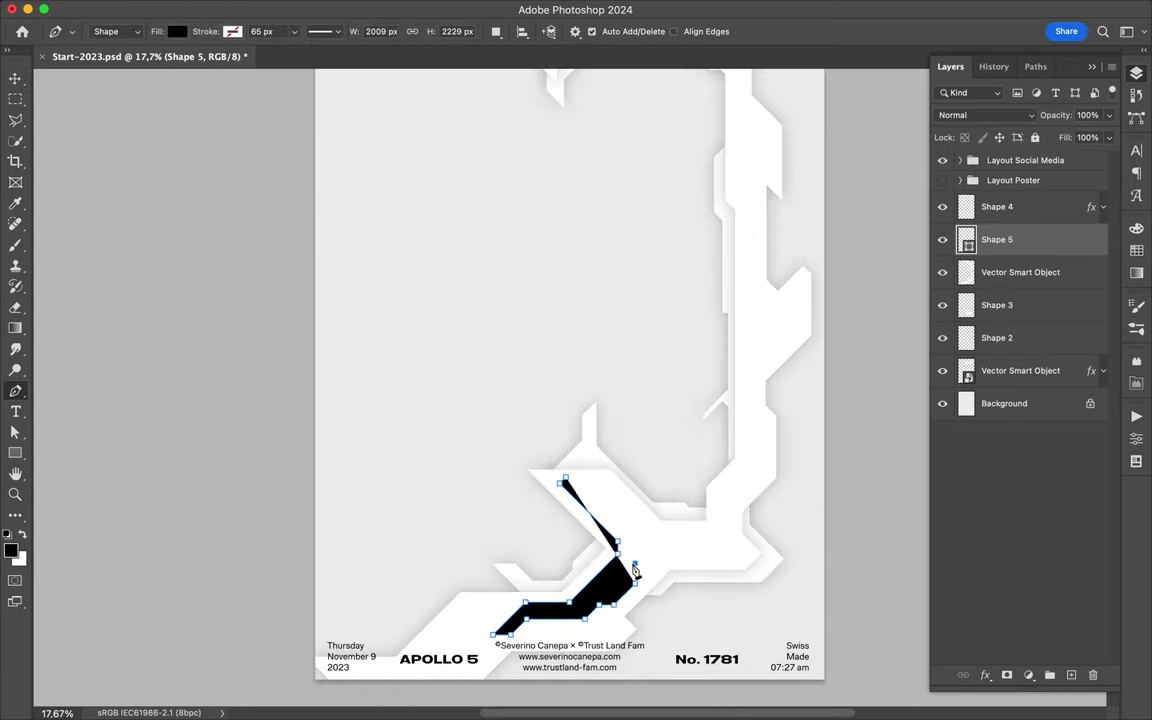
scroll(597, 497, "up", 1)
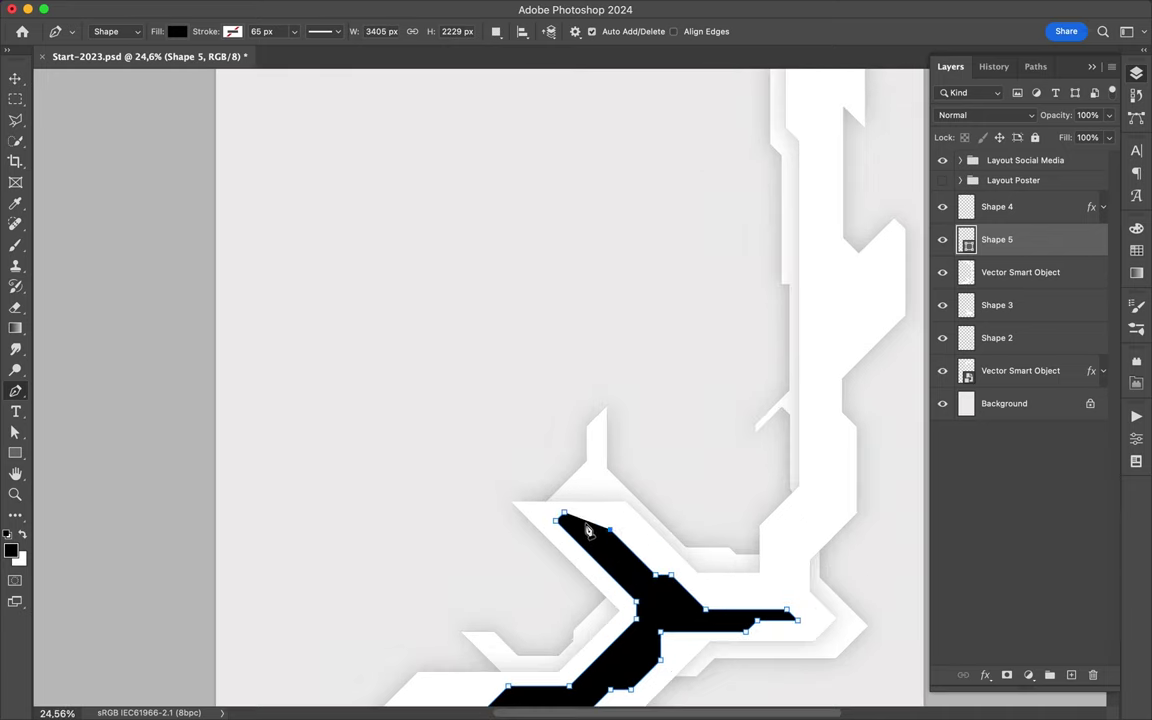
left_click(185, 33)
Step: Rasterize the new lower shape and paste the drop shadow onto Shape 5
left_click(110, 90)
right_click(990, 239)
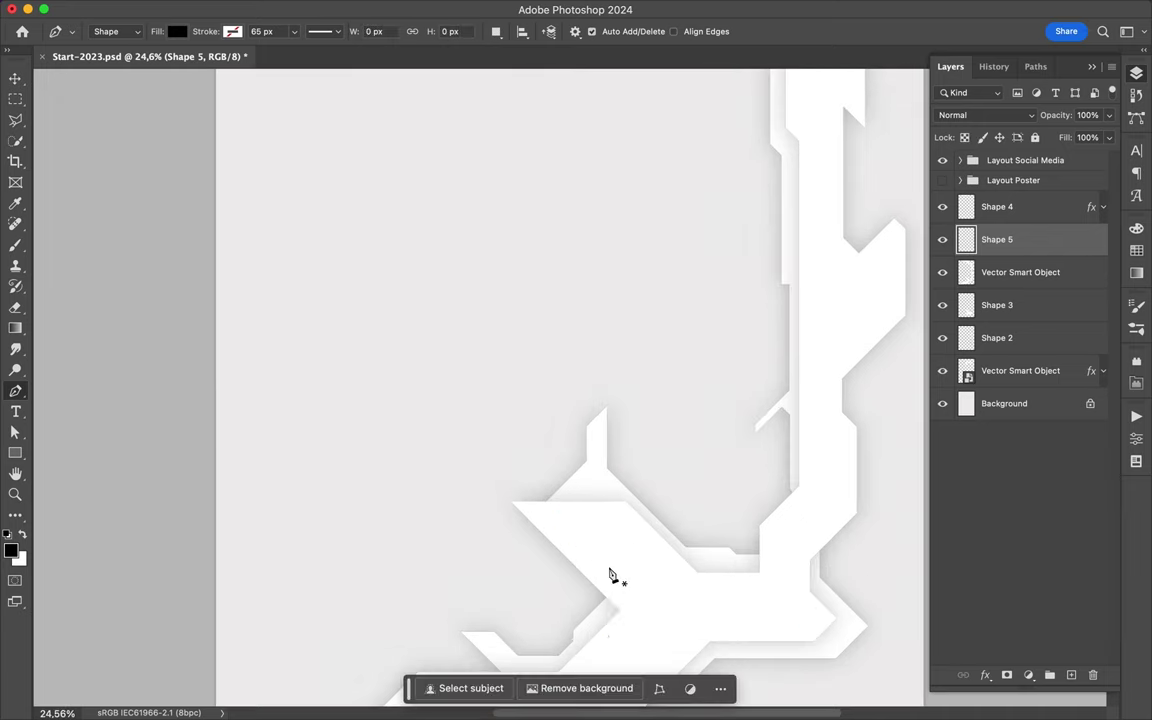
left_click(990, 553)
key("l")
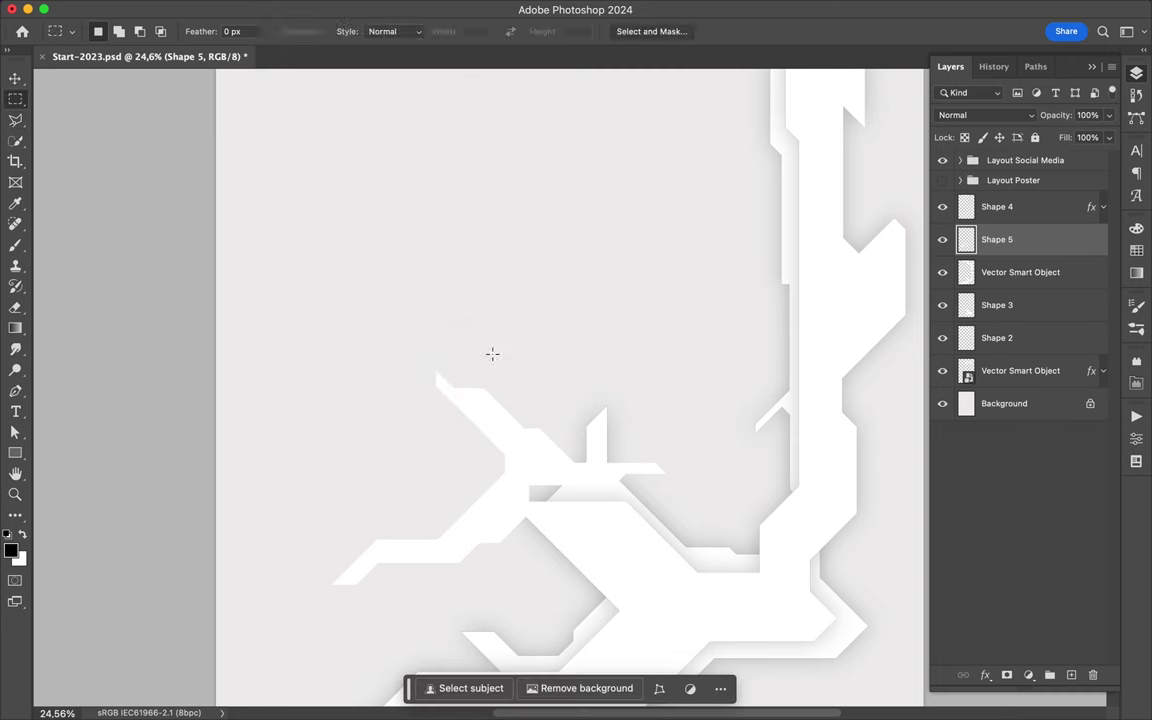
key("v")
right_click(990, 239)
left_click(964, 445)
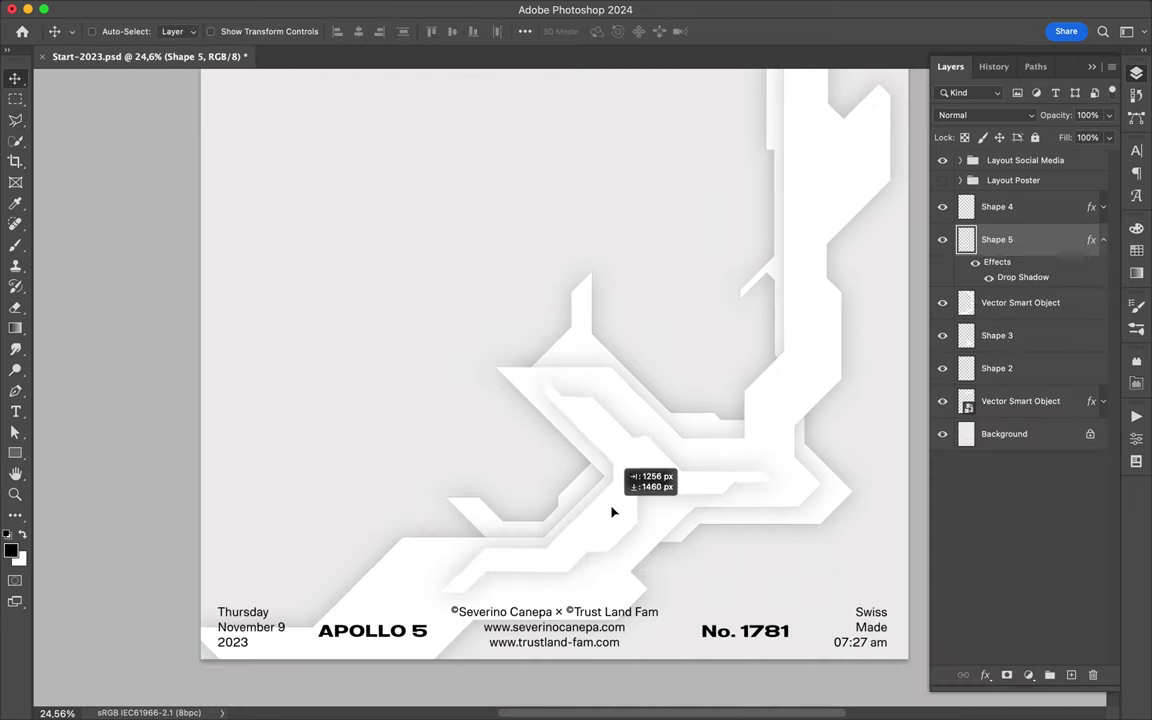
scroll(630, 506, "down", 2)
Step: Draw the tall angular Shape 6 along the right column with the Pen tool
key("p")
left_click(636, 531)
left_click(636, 491)
left_click(658, 469)
left_click(657, 407)
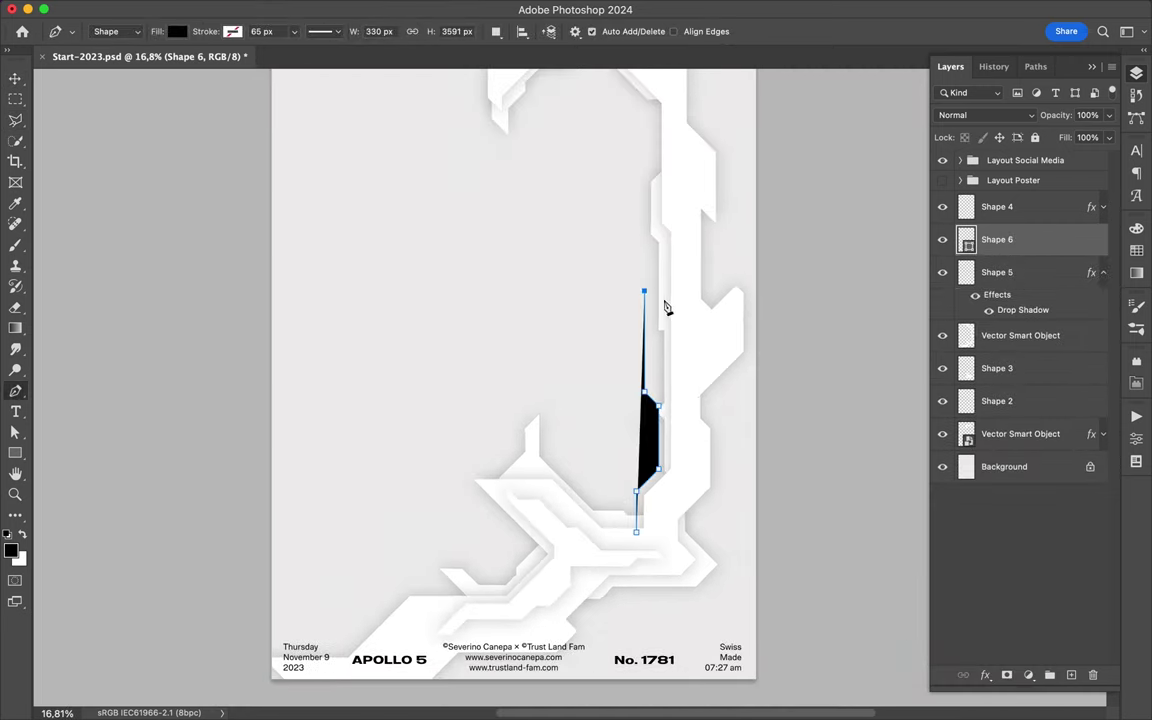
scroll(673, 265, "up", 2)
left_click(679, 388)
left_click(658, 328)
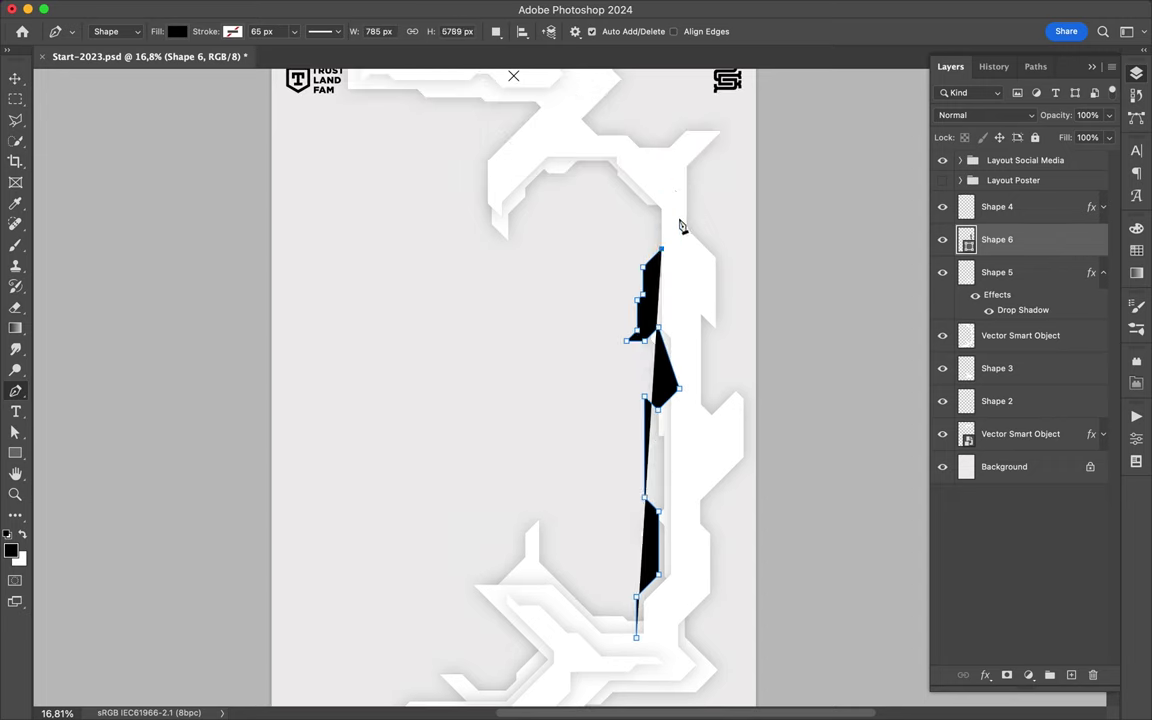
left_click(679, 218)
left_click(690, 175)
left_click(722, 290)
left_click(707, 278)
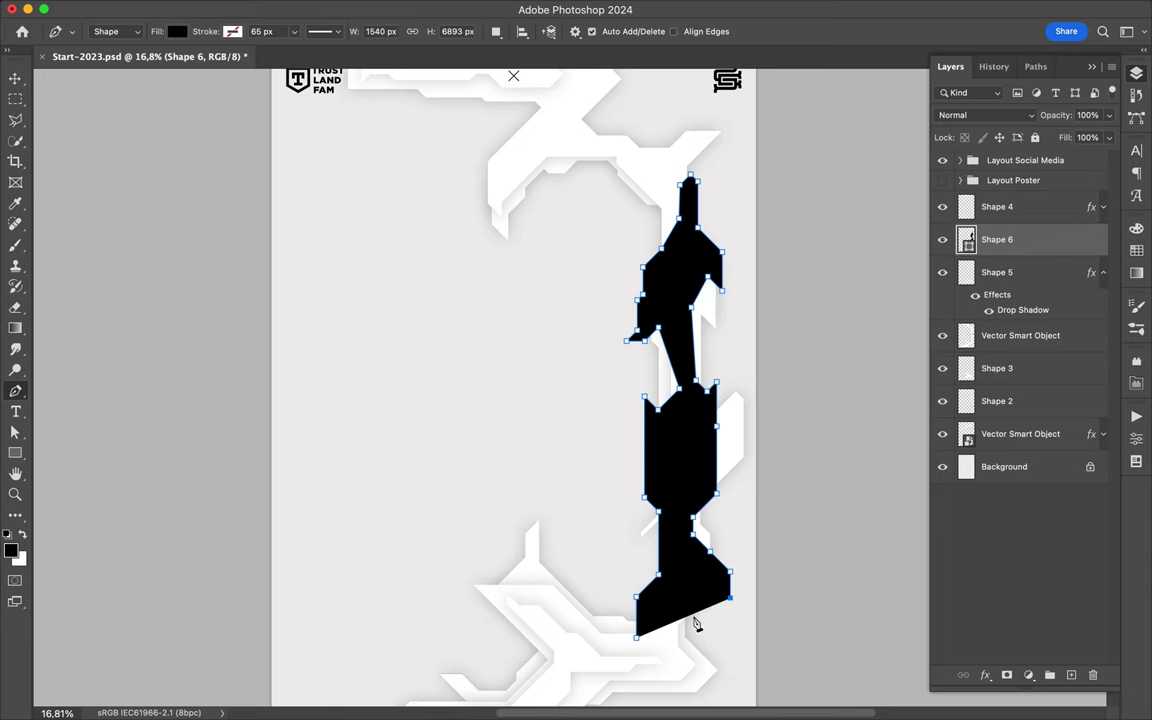
Step: Move Shape 6 just above Background, fill it white, and paste the drop shadow
left_click_drag(1003, 240, 1000, 434)
left_click(177, 31)
left_click(75, 113)
right_click(1000, 434)
left_click(1032, 484)
key("Escape")
right_click(935, 434)
left_click(971, 447)
key("v")
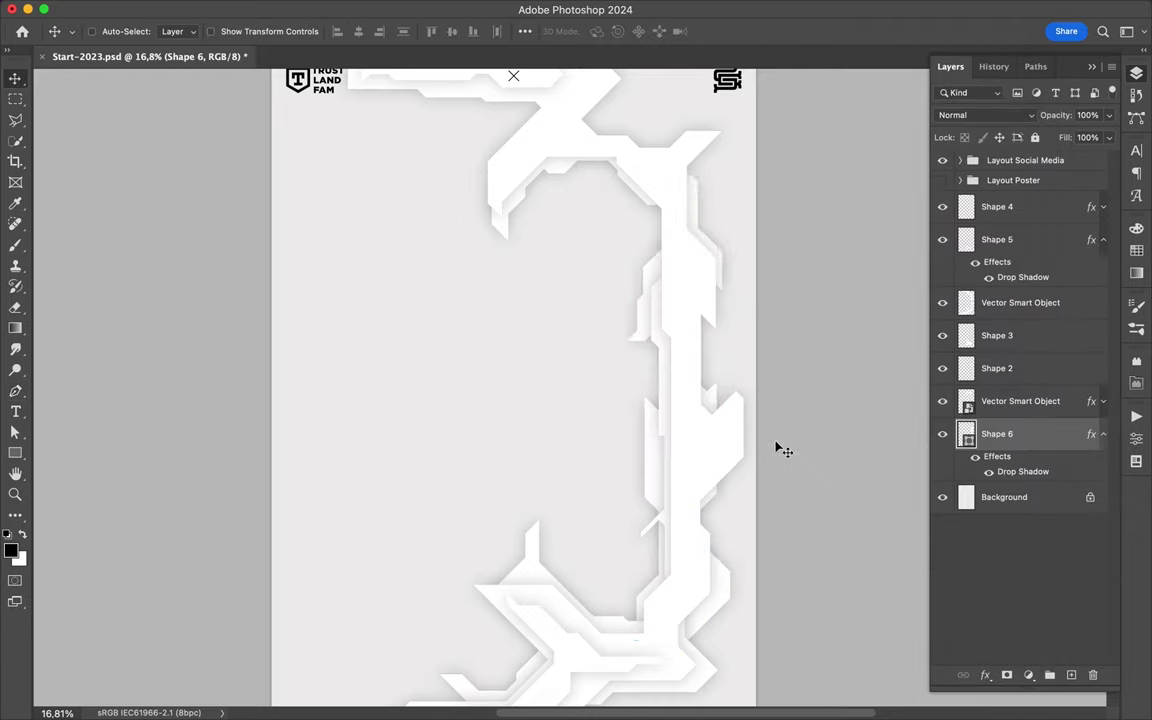
scroll(785, 400, "left", 3)
Step: Draw black strip Shape 7 along the upper shape edge
scroll(785, 400, "up", 3)
key("p")
left_click(535, 301)
left_click(631, 316)
left_click(642, 327)
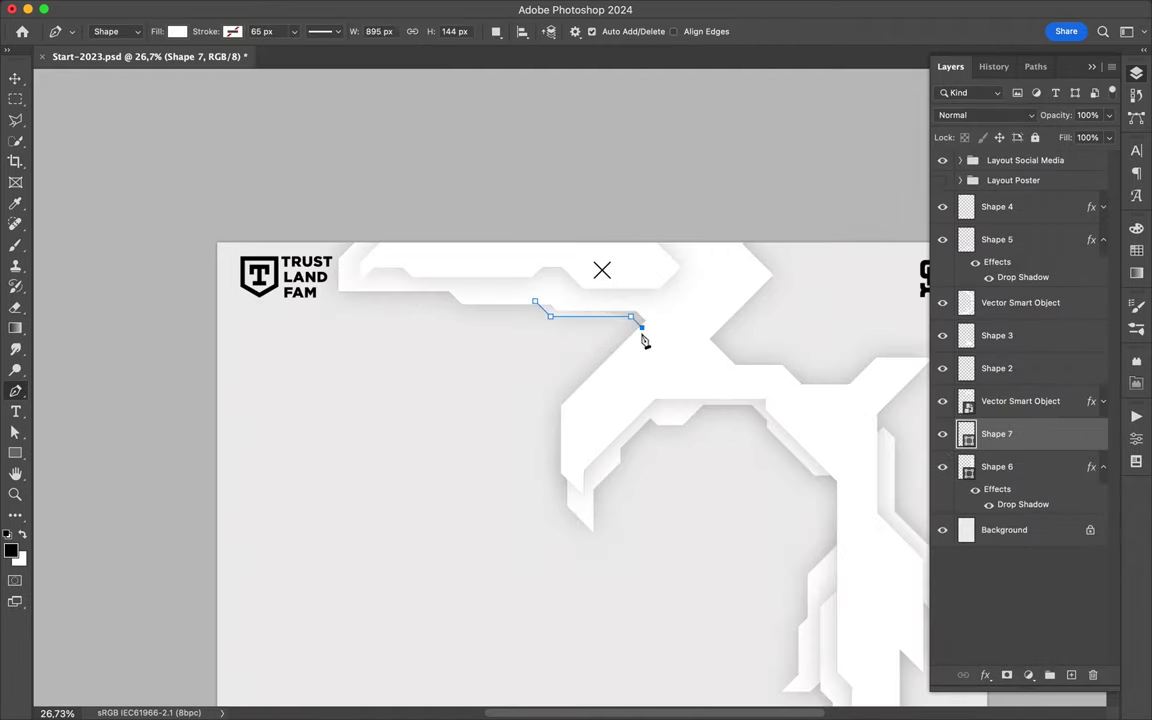
left_click(535, 305)
key("v")
Step: Add strip Shape 8 at the inner corner and move it below Shape 6, above Background
scroll(600, 300, "down", 5)
key("p")
left_click(563, 190)
left_click(573, 200)
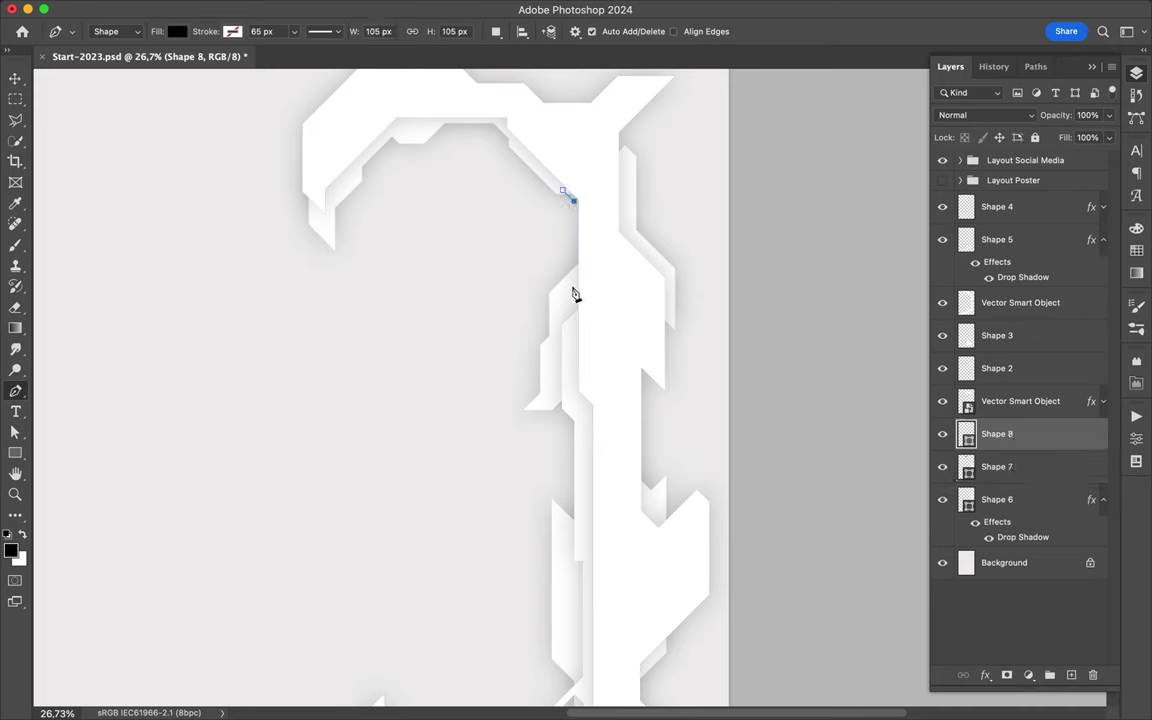
left_click_drag(977, 467, 975, 550)
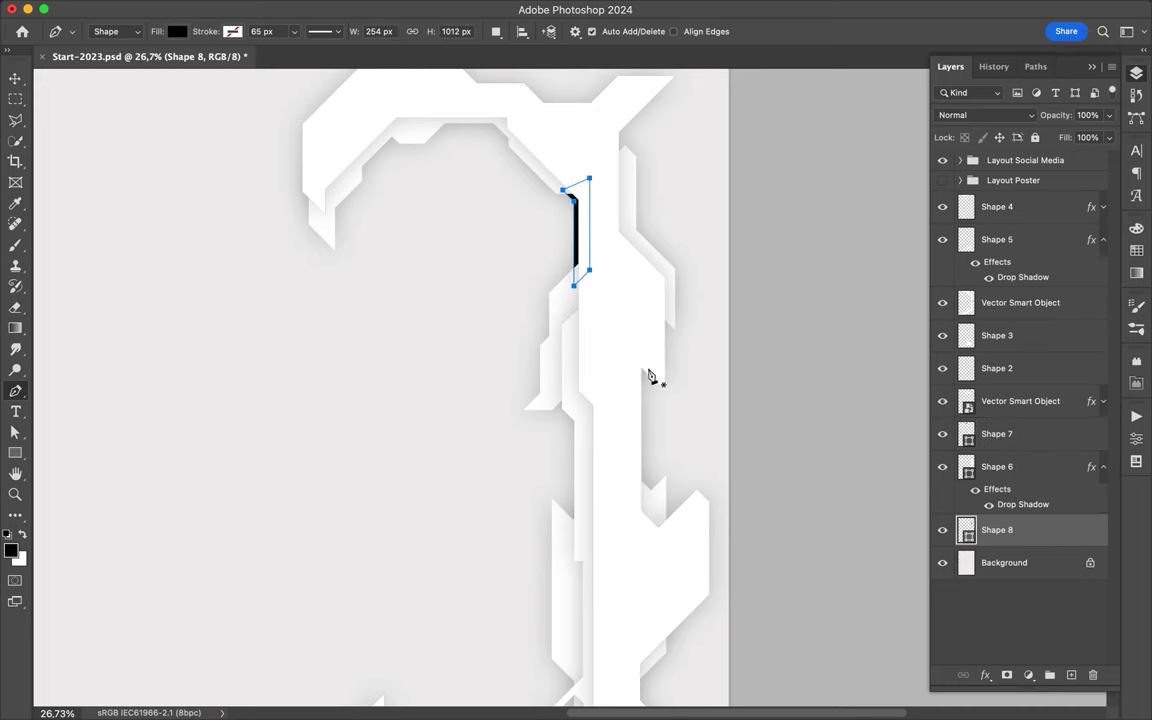
scroll(561, 452, "down", 5)
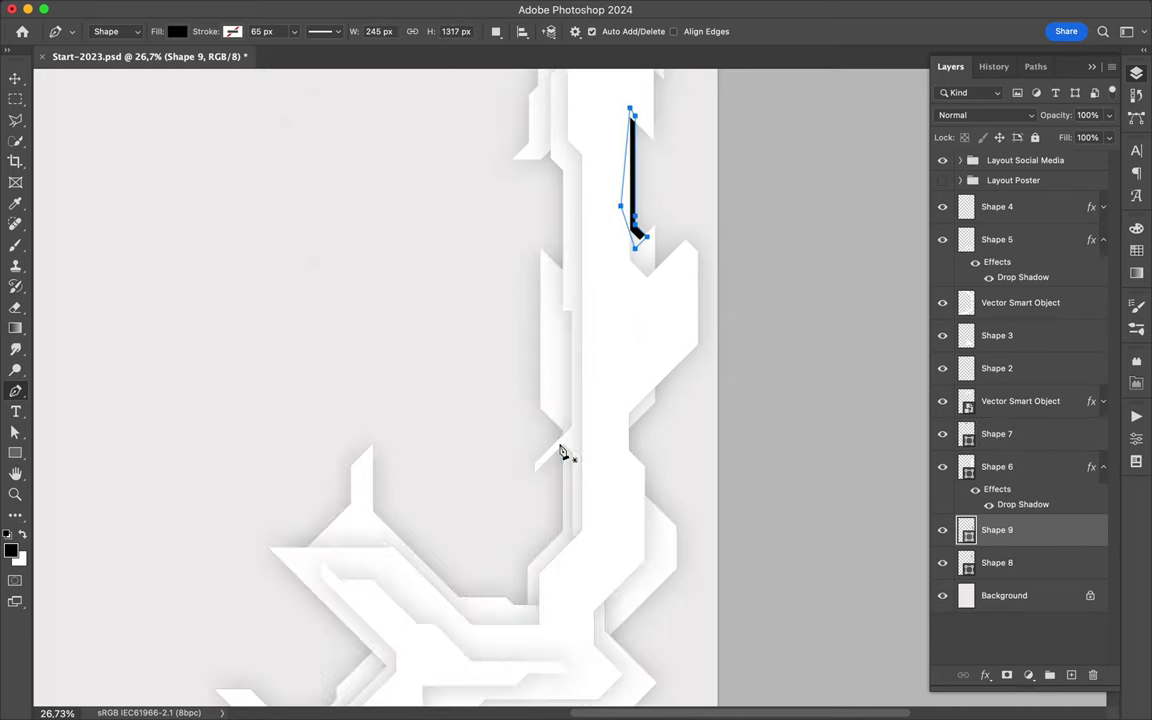
key("Return")
scroll(562, 456, "down", 3)
Step: Draw a diagonal strip along the lower-right edge and a bottom-left strip
left_click(652, 450)
left_click(600, 500)
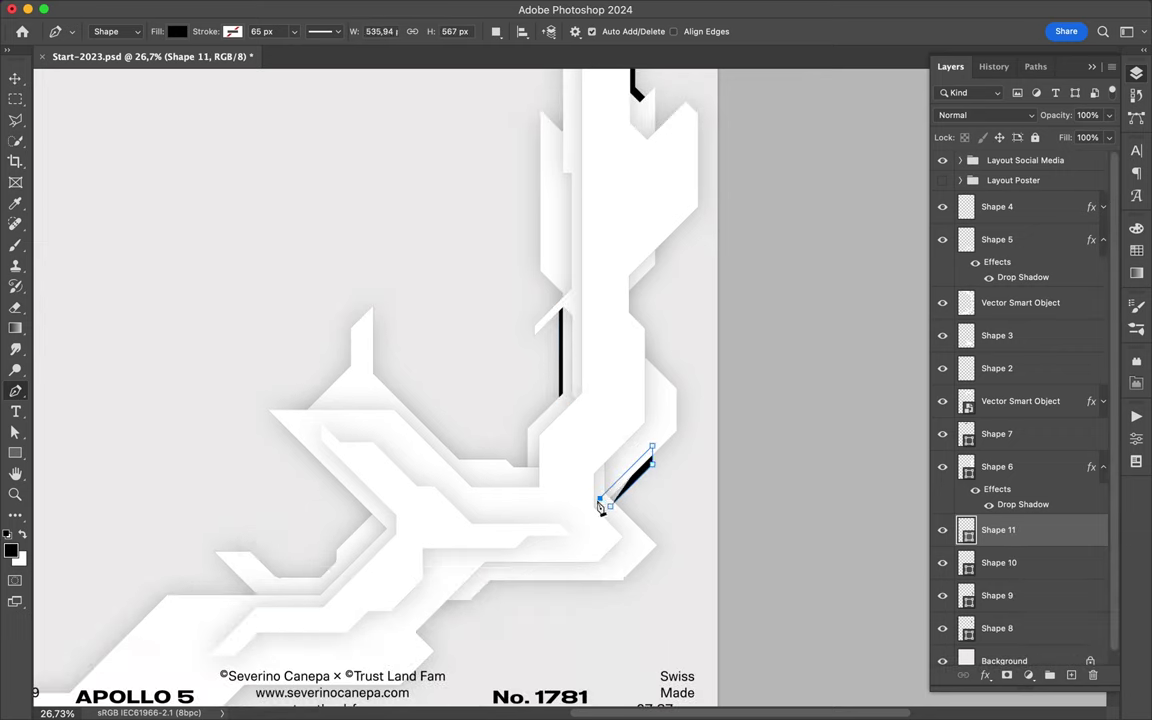
left_click(477, 592)
scroll(400, 500, "left", 5)
left_click(322, 619)
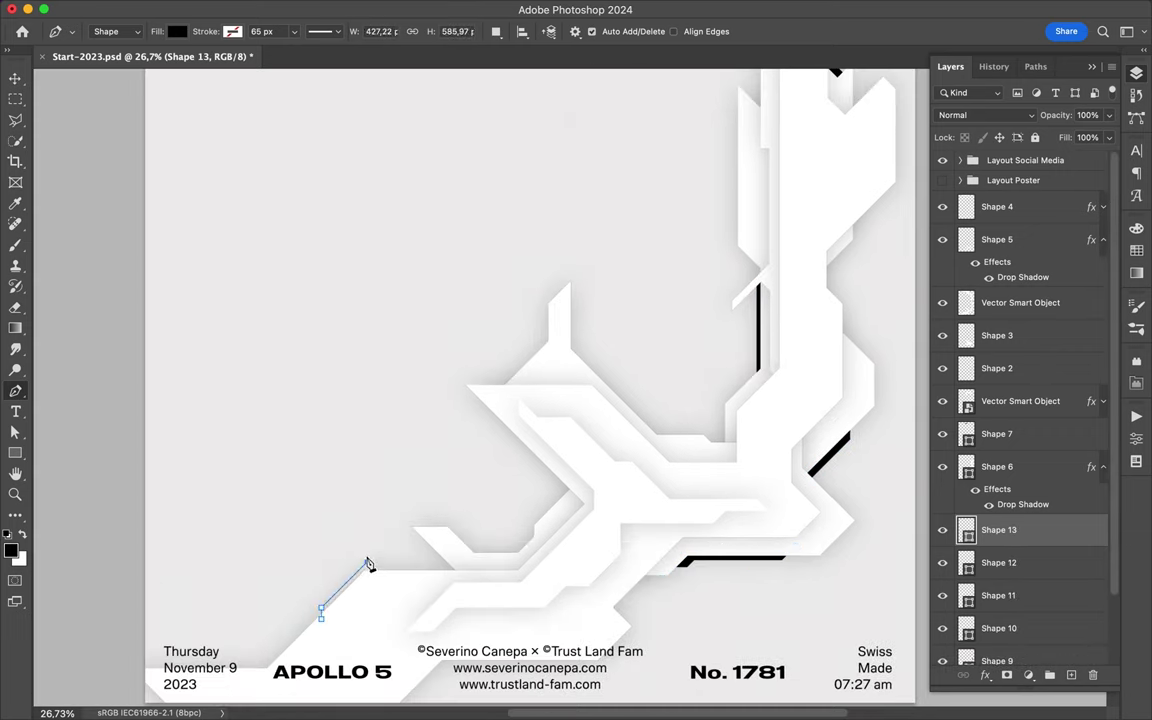
left_click(322, 619)
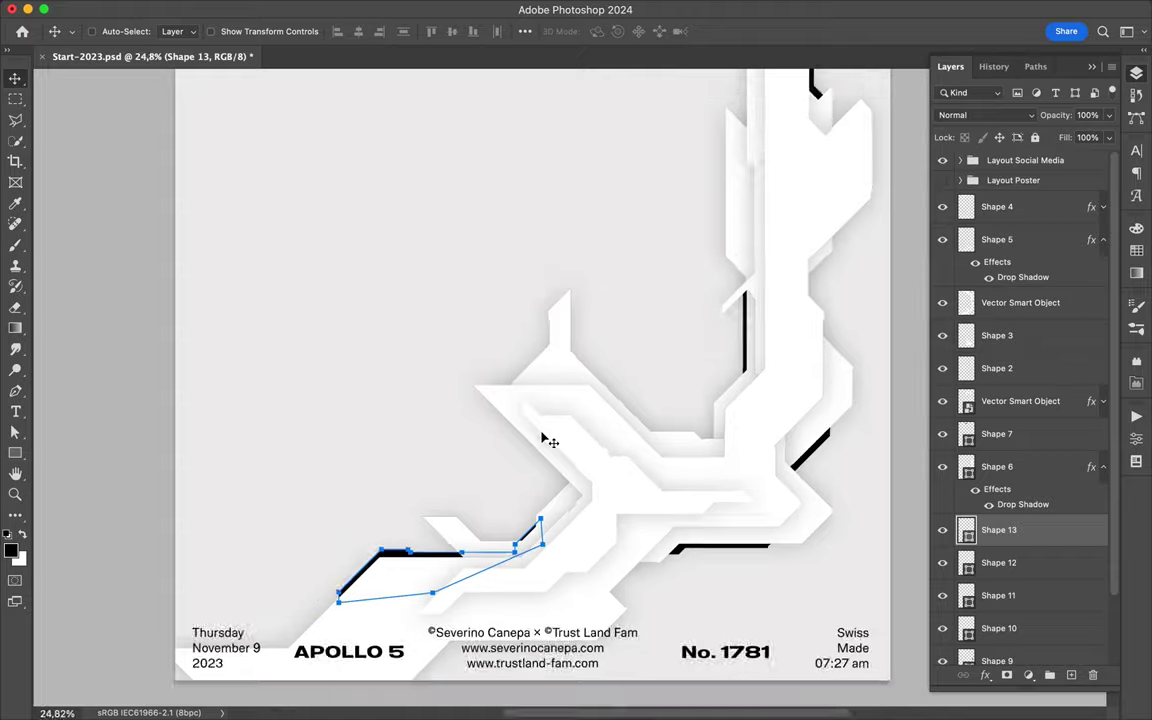
scroll(546, 437, "down", 5)
scroll(553, 393, "up", 8)
Step: Add a strip under the upper crossbar and save the poster
left_click(614, 209)
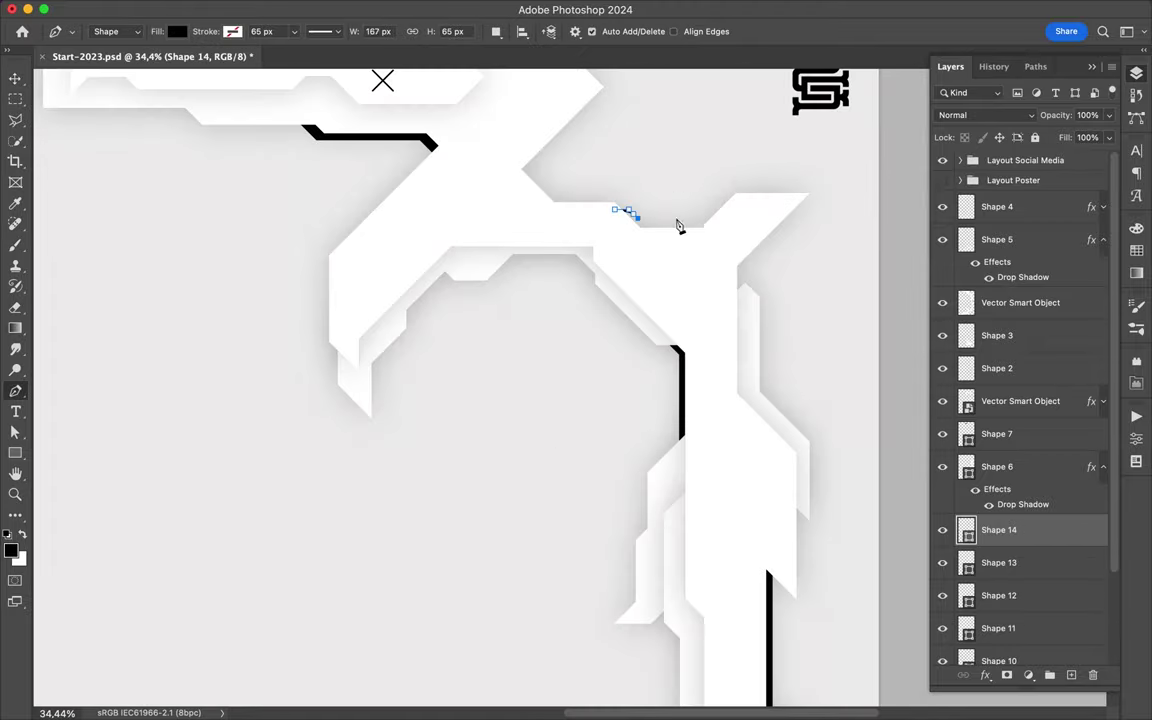
key("v")
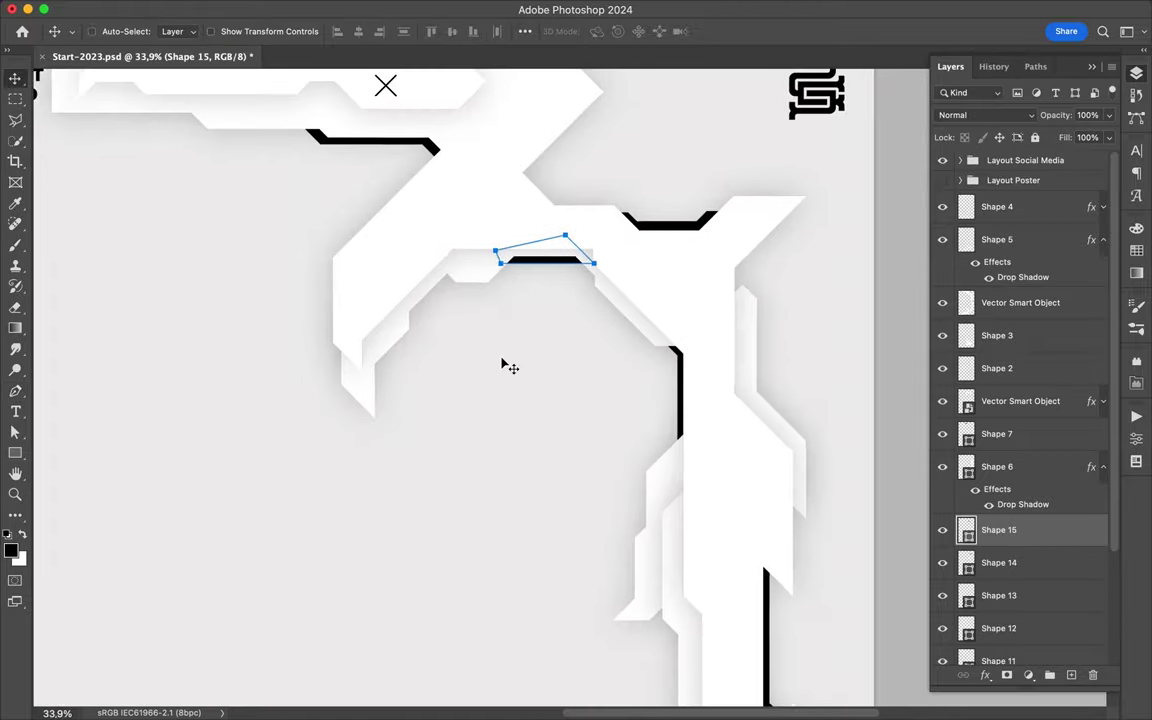
scroll(500, 360, "down", 5)
key("ctrl+s")
scroll(743, 429, "up", 2)
scroll(733, 444, "down", 2)
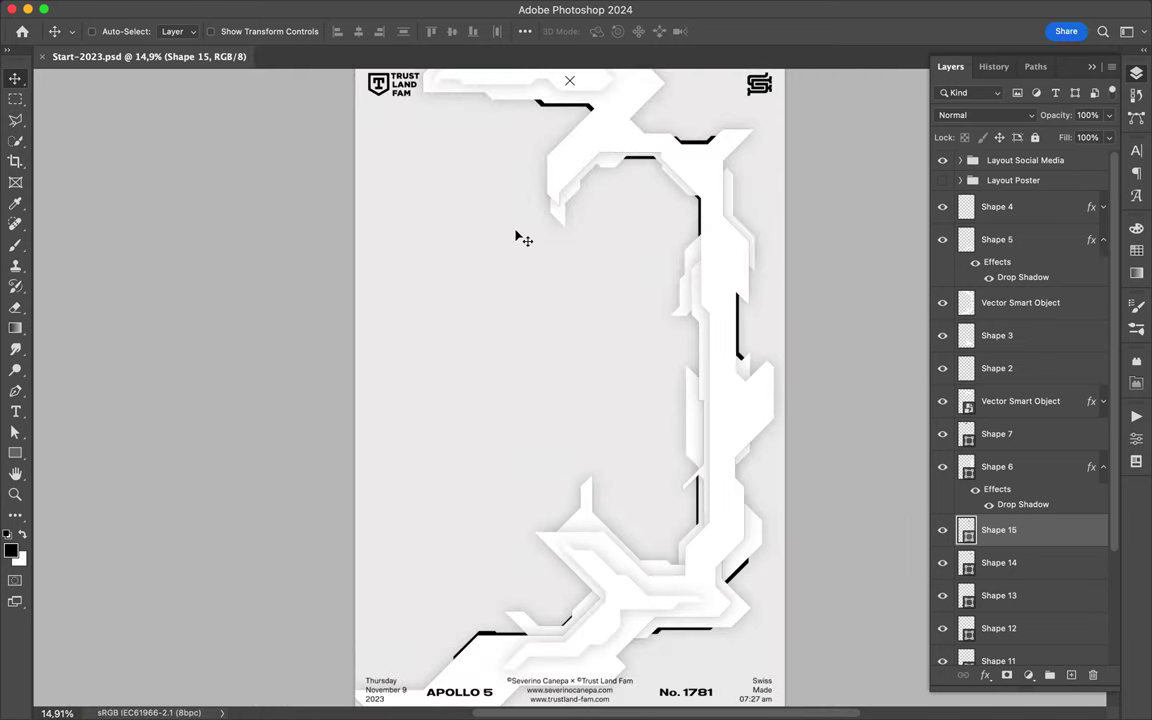
scroll(590, 160, "up", 2)
scroll(560, 300, "up", 3)
Step: Add a black strip along the upper inner edge
key("p")
left_click(523, 301)
left_click(563, 267)
key("v")
scroll(590, 352, "down", 3)
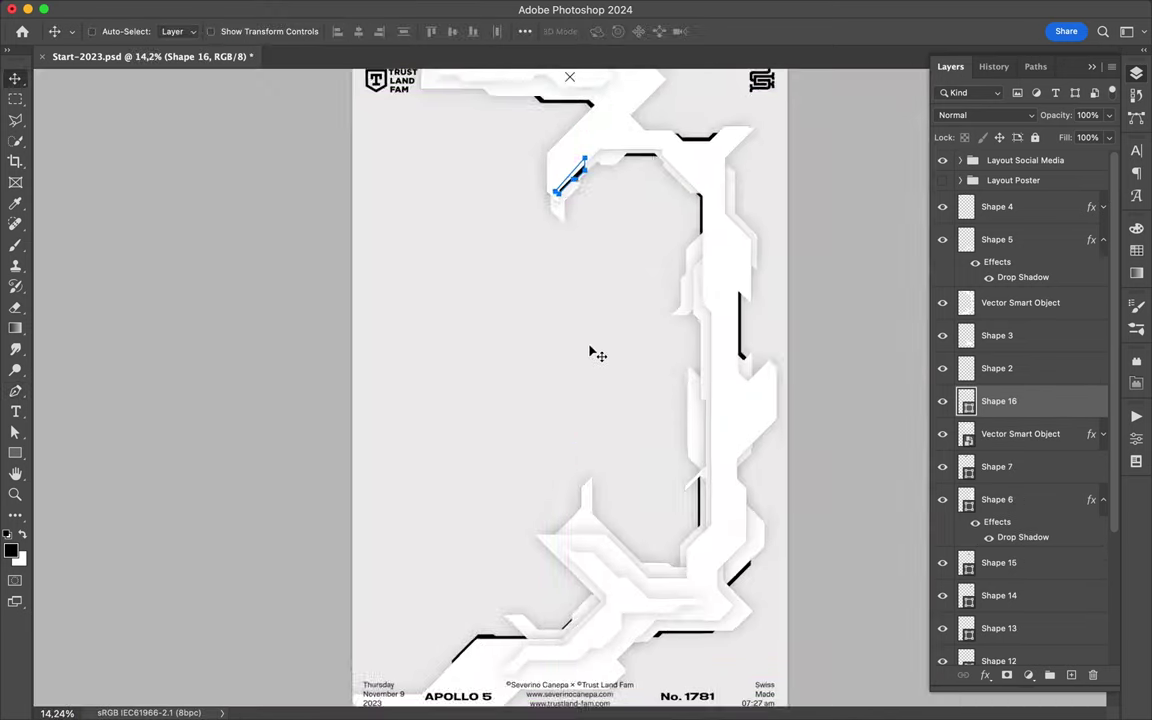
scroll(590, 352, "up", 2)
scroll(590, 352, "down", 1)
scroll(590, 352, "down", 3)
scroll(535, 455, "up", 1)
Step: Draw strip Shape 17 on the lower arm's top edge, bring it forward, and select Background
key("p")
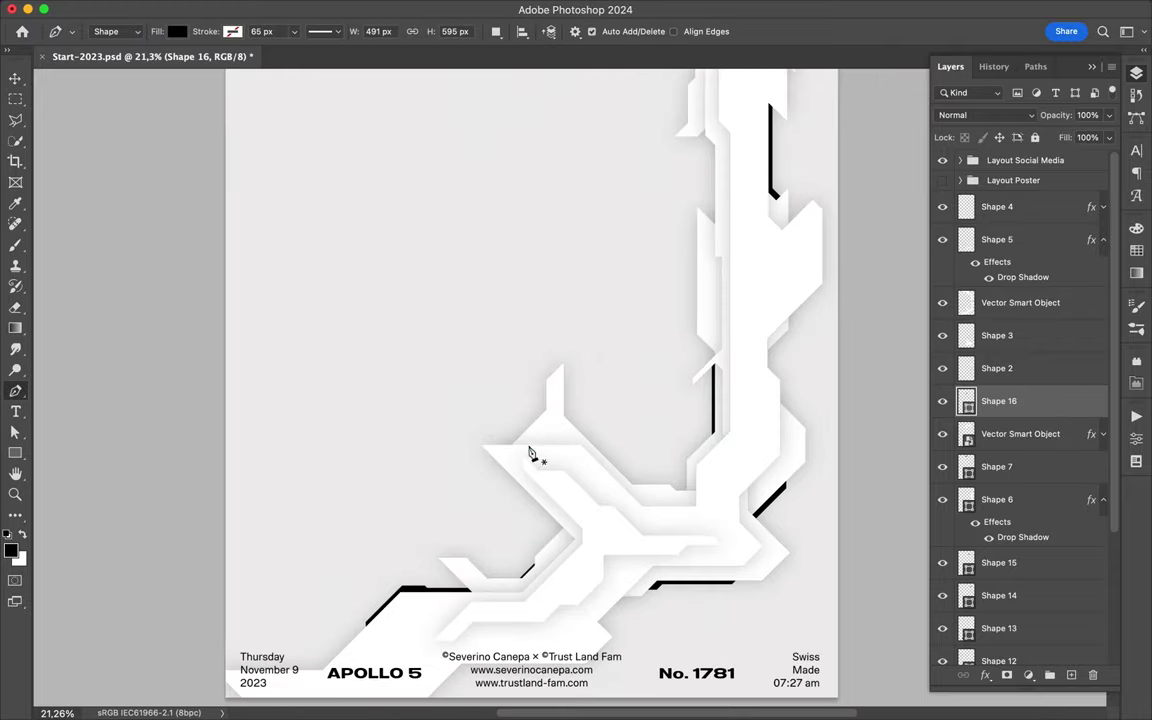
left_click(521, 446)
left_click(534, 435)
left_click(561, 437)
left_click(521, 446)
key("ctrl+bracketright")
key("ctrl+bracketright")
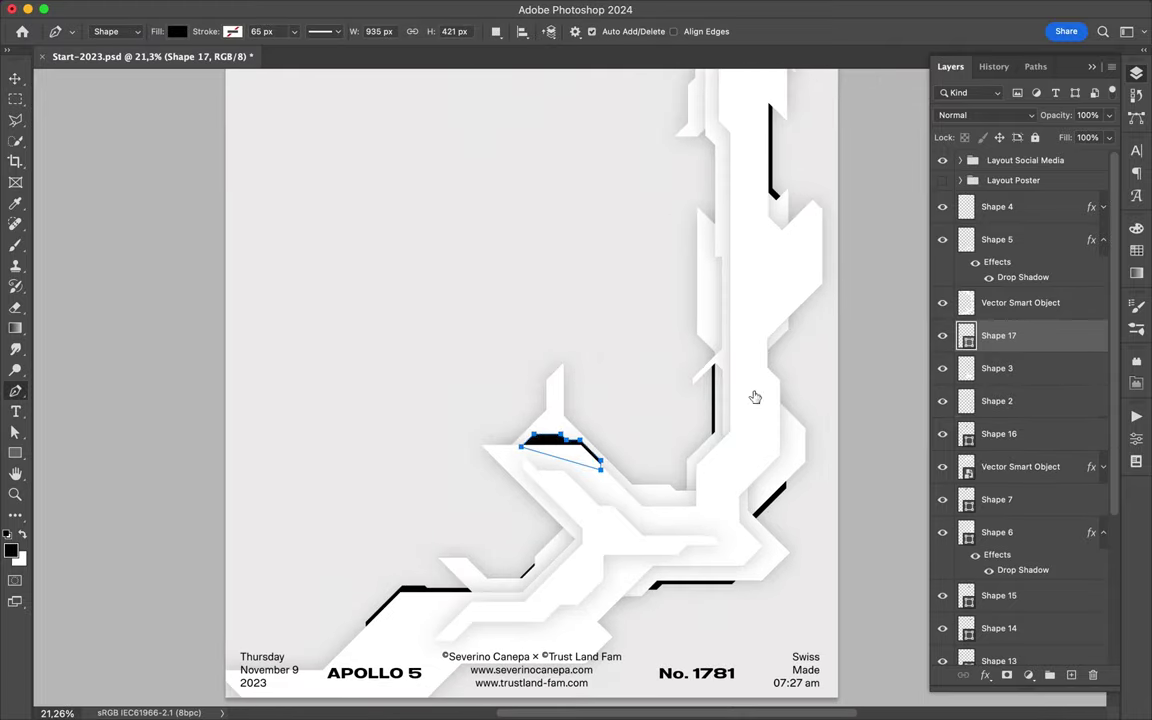
key("v")
scroll(617, 490, "up", 5)
scroll(473, 468, "left", 1)
scroll(473, 468, "down", 5)
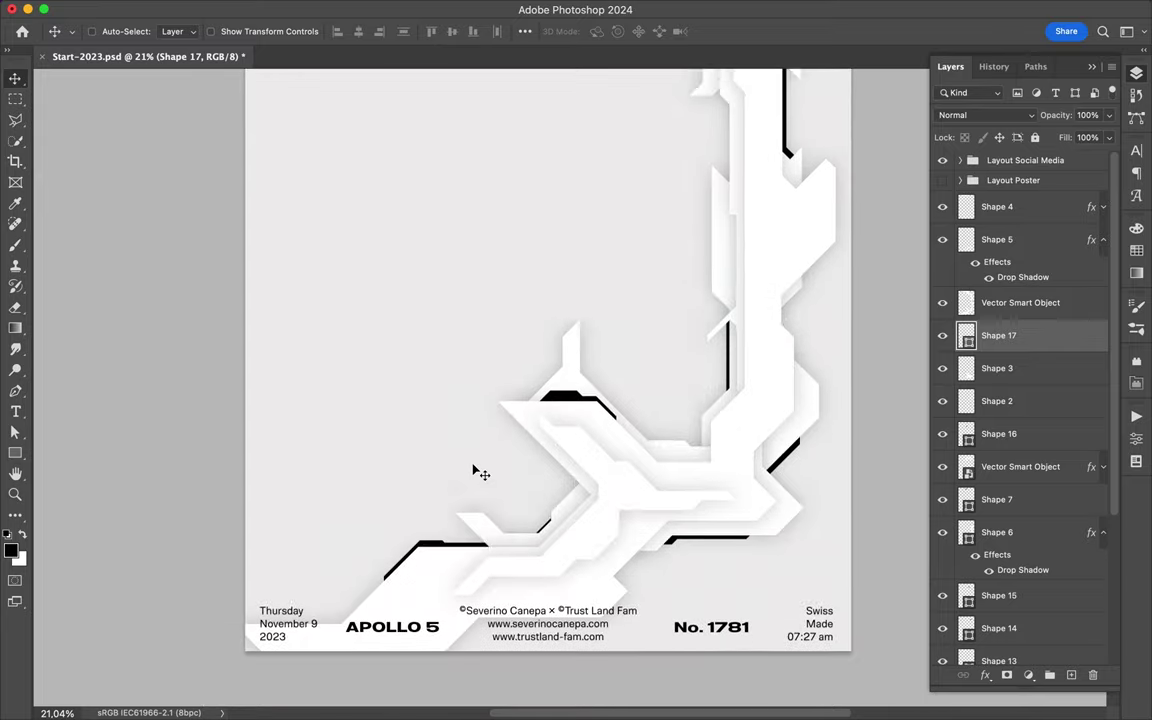
key("a")
left_click(487, 572)
Step: Select the top Vector Smart Object layer and set the drawing colour to white
key("v")
left_click(480, 540)
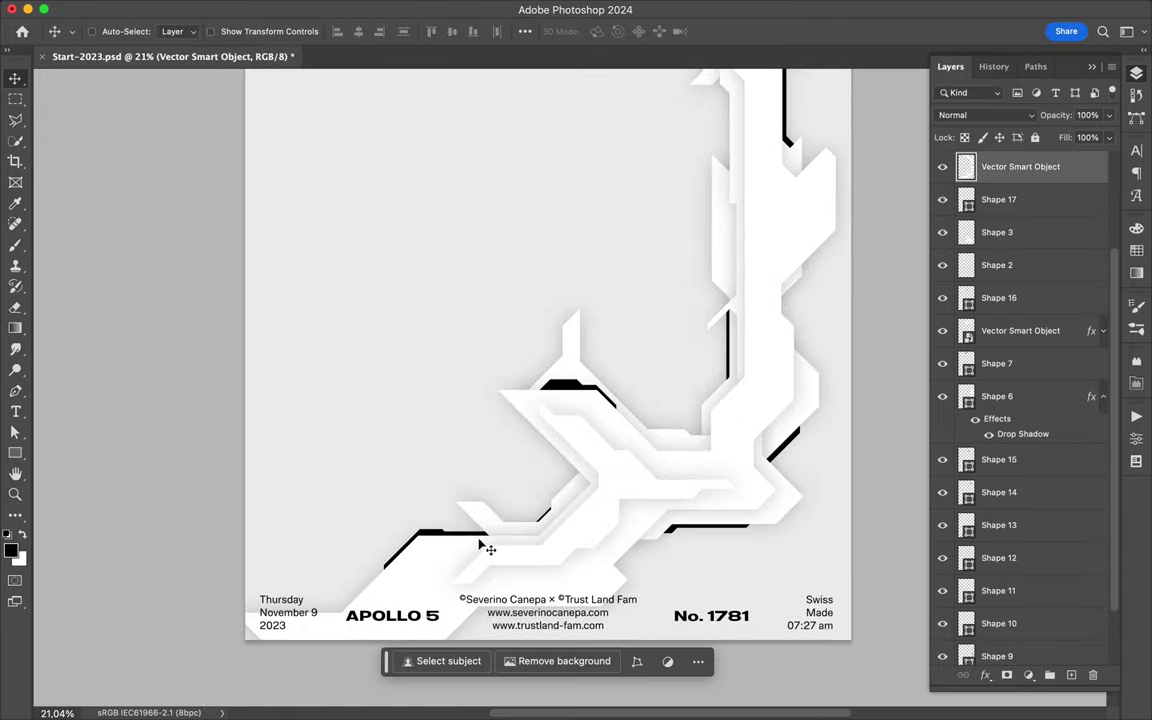
left_click(488, 570)
key("Return")
key("p")
left_click(493, 528)
Step: Trace the upper part of a new white angular shape near the poster top
left_click(637, 385, "shift")
scroll(645, 474, "up", 4)
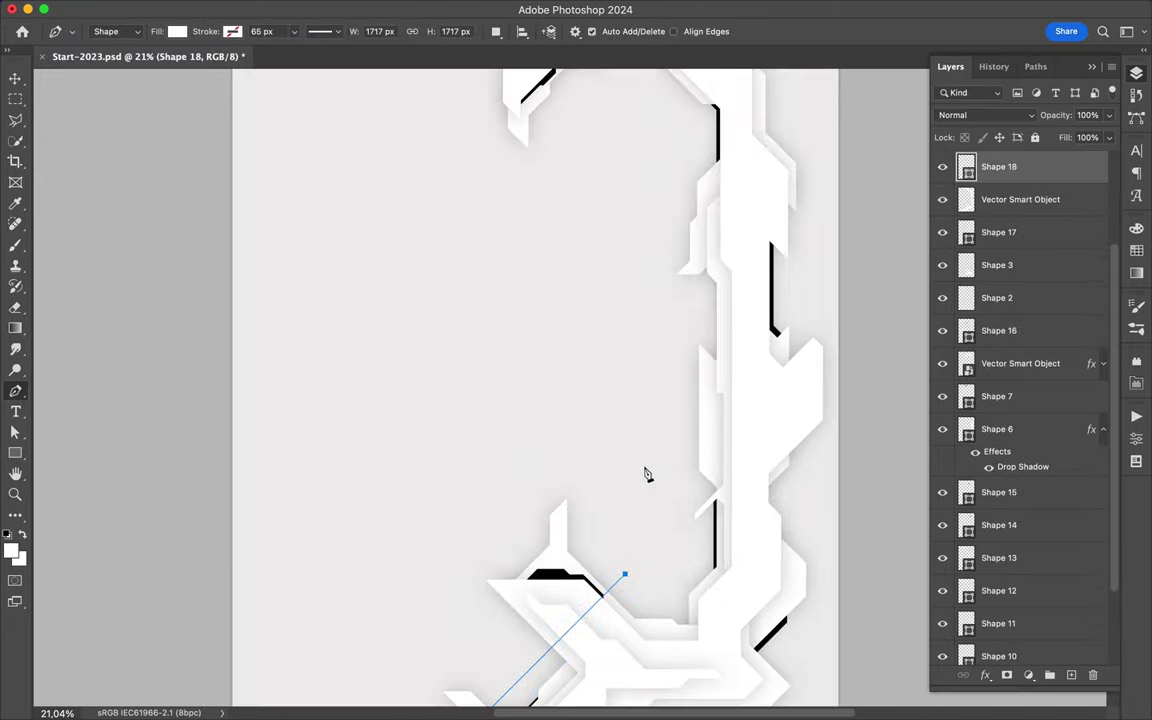
left_click(633, 226, "shift")
left_click(683, 174, "shift")
scroll(684, 170, "up", 3)
left_click(682, 197, "shift")
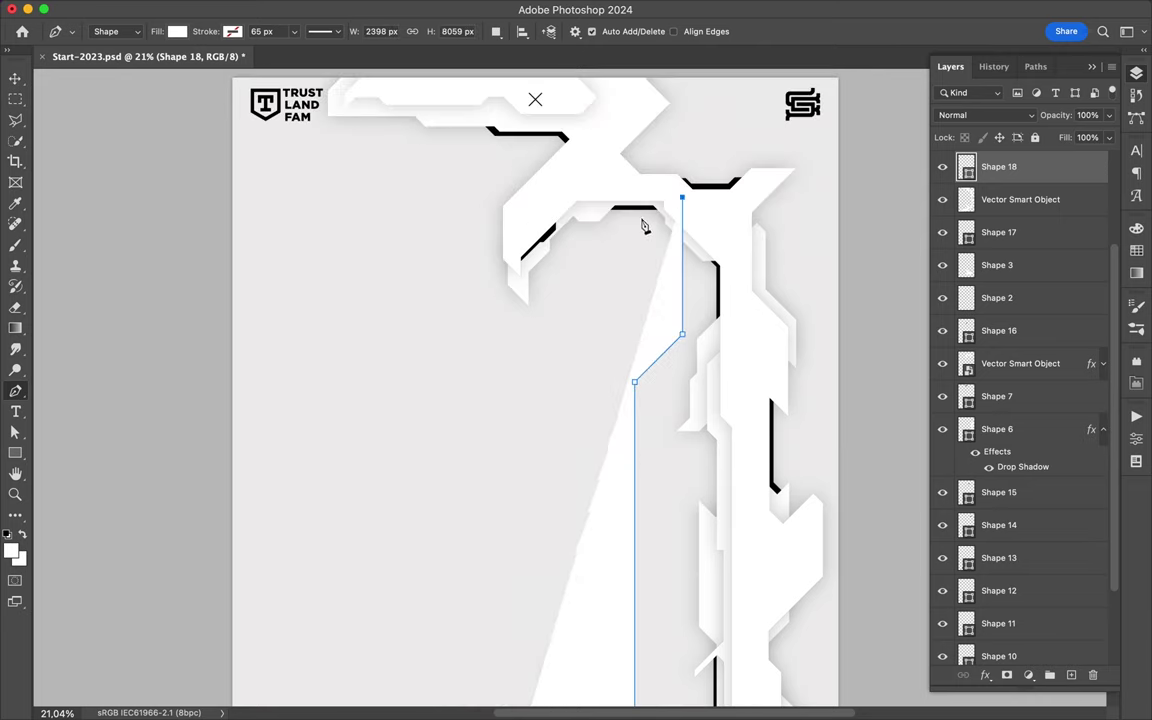
left_click(646, 233, "shift")
left_click(527, 233, "shift")
left_click(497, 250)
left_click(484, 83)
left_click(650, 103)
left_click(678, 130)
left_click(656, 153)
Step: Continue the outline down the right edge and close Shape 18 near the bottom
left_click(773, 153)
left_click(773, 205)
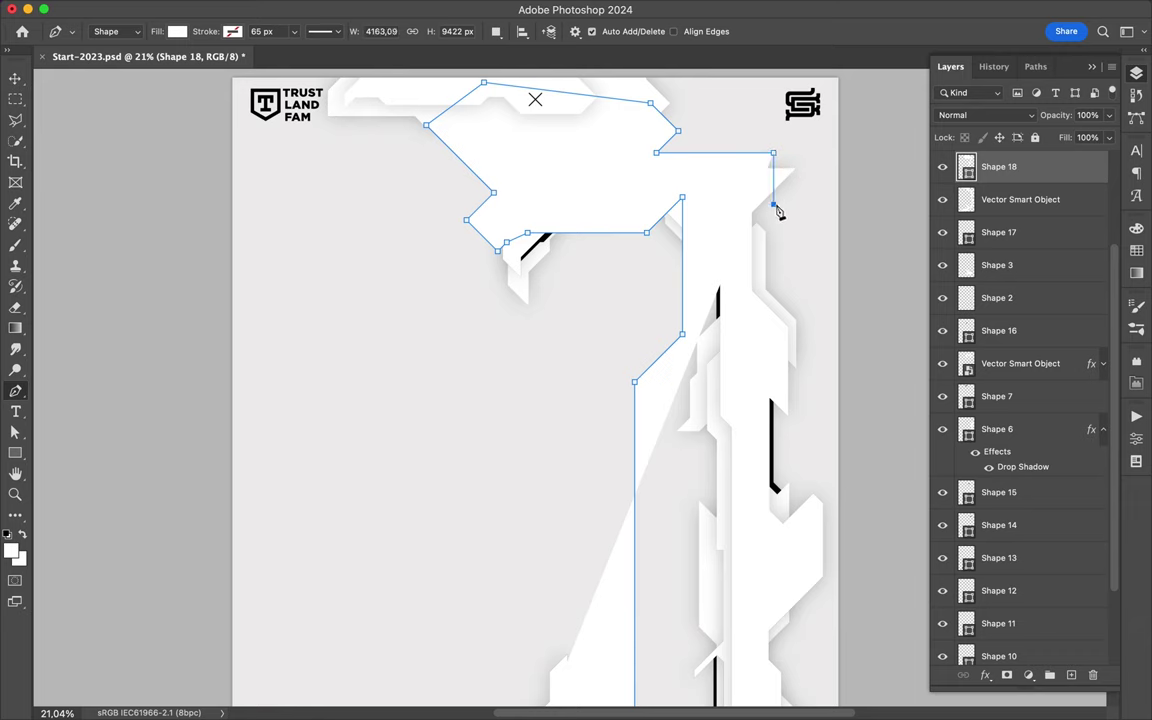
left_click(783, 200)
left_click(783, 337)
left_click(783, 372)
left_click(798, 525)
scroll(806, 537, "down", 3)
left_click(807, 387)
left_click(807, 448)
left_click(798, 526)
scroll(796, 540, "down", 2)
left_click(767, 487)
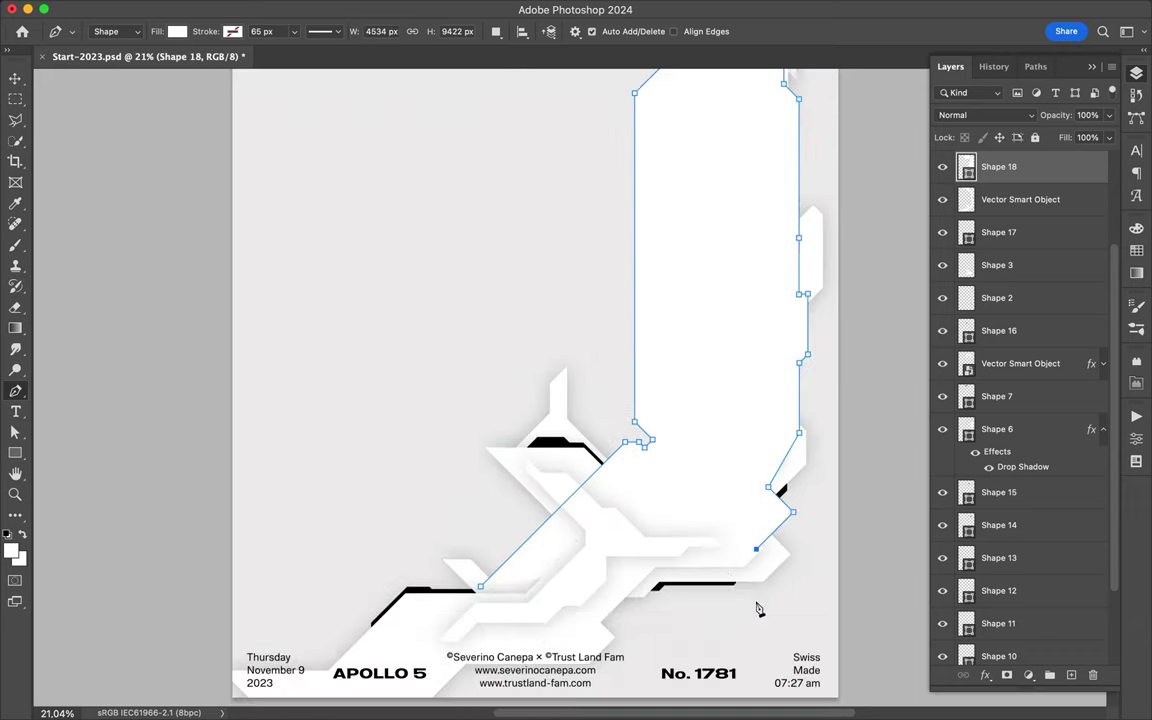
Step: Move Shape 18 to the bottom of the shape stack
left_click_drag(1023, 622, 1023, 618)
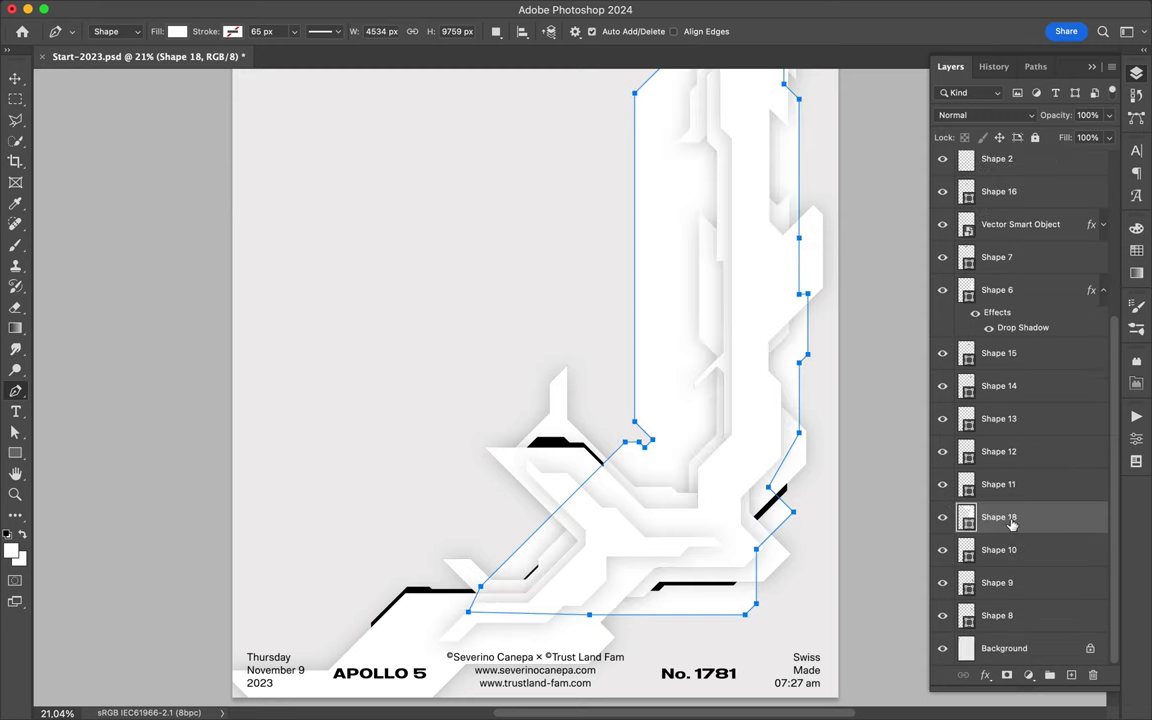
right_click(1025, 614)
key("Escape")
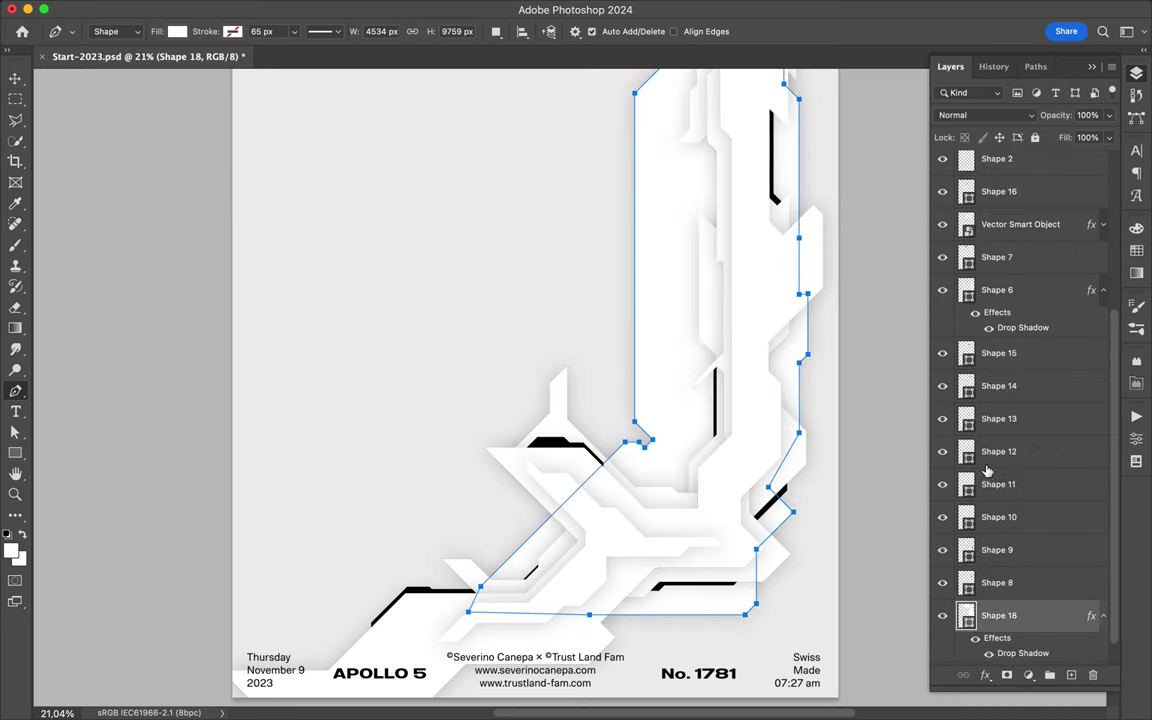
scroll(648, 365, "down", 3)
scroll(695, 320, "up", 2)
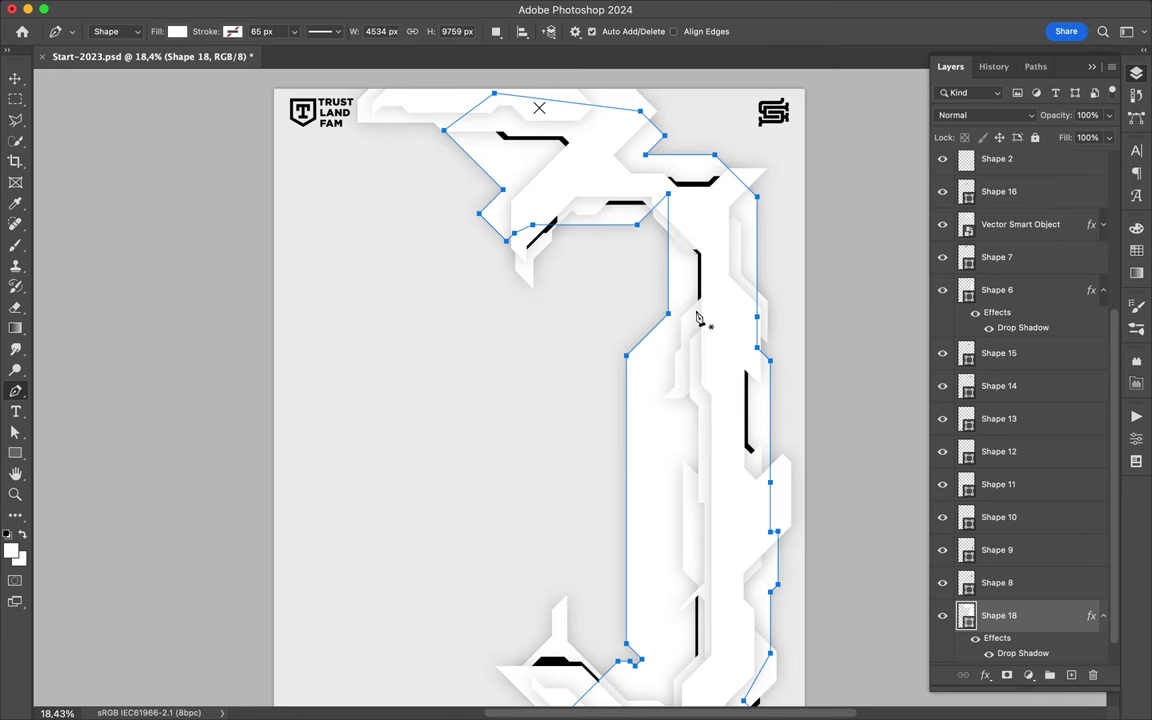
Step: Pen-draw white Shape 19 on the right column
left_click(696, 313)
left_click(653, 354)
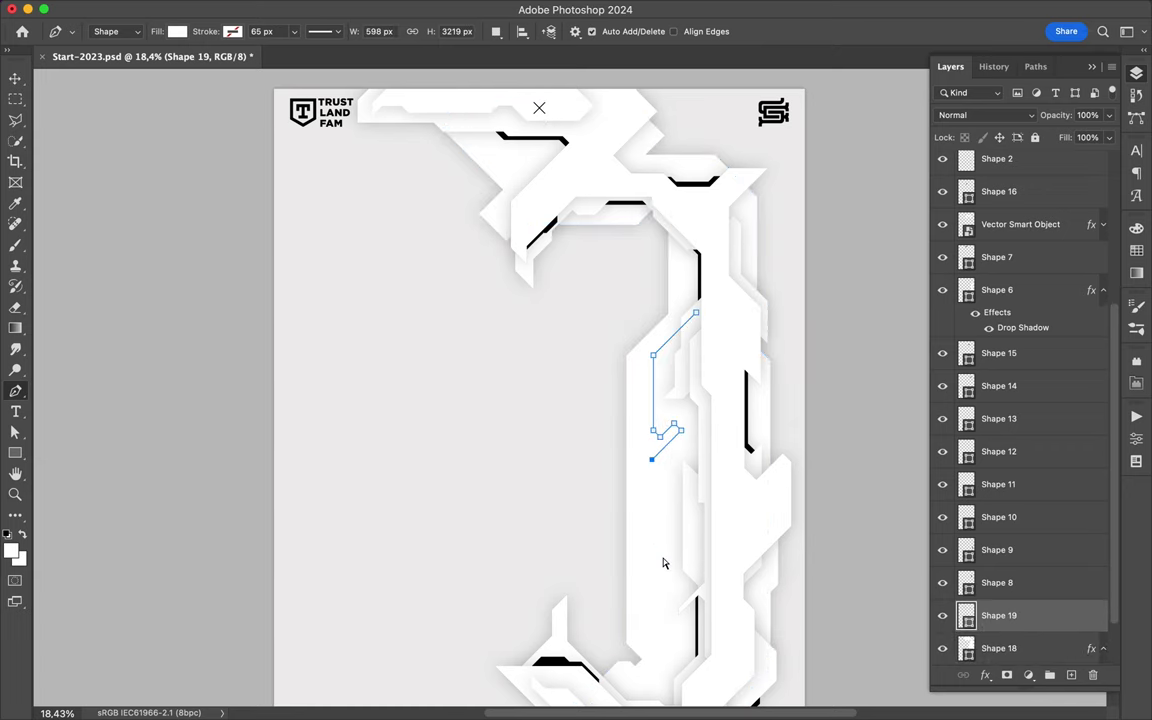
left_click(673, 624)
scroll(660, 600, "down", 3)
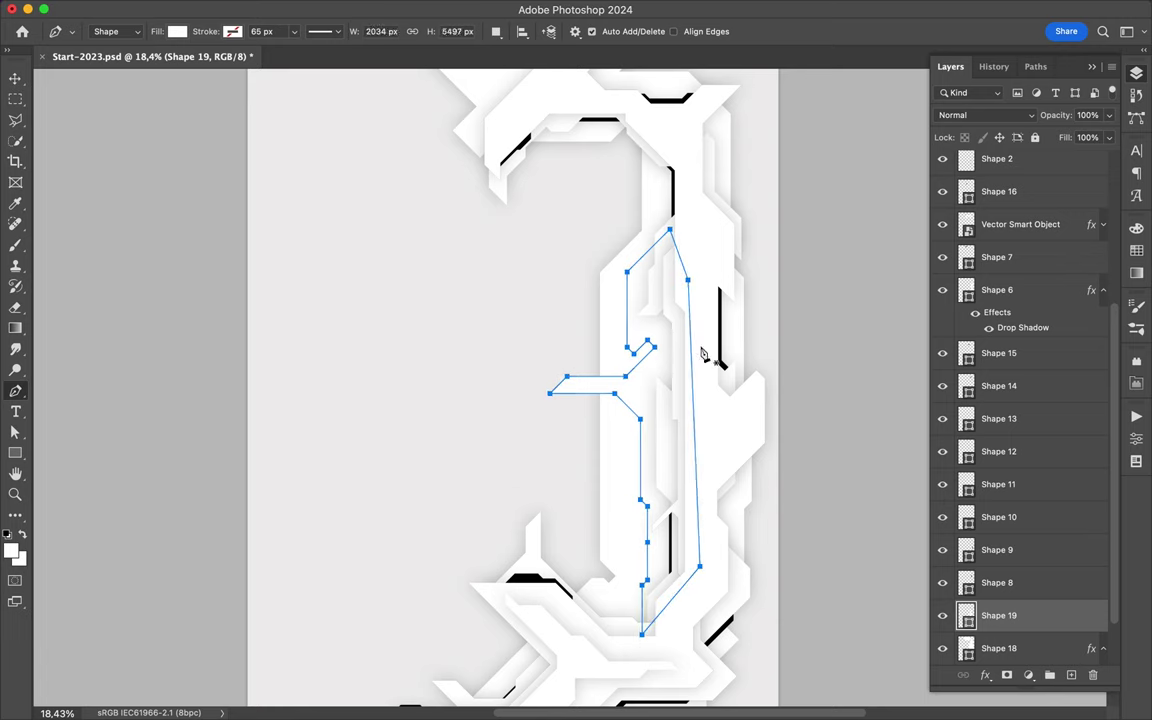
Step: Paste the drop shadow onto Shape 19 and rasterize it
key("v")
right_click(1000, 615)
left_click(975, 532)
right_click(1061, 617)
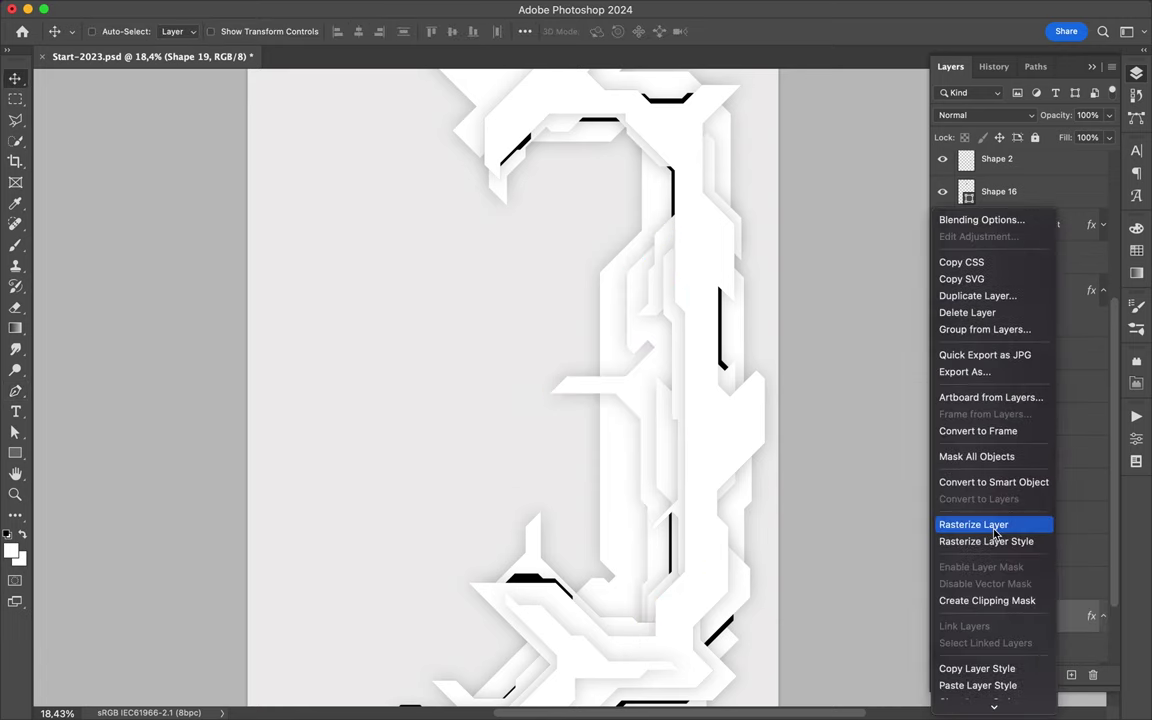
left_click(995, 533)
Step: Rasterize Shape 6 together with its drop shadow
right_click(1000, 315)
key("Escape")
right_click(1025, 290)
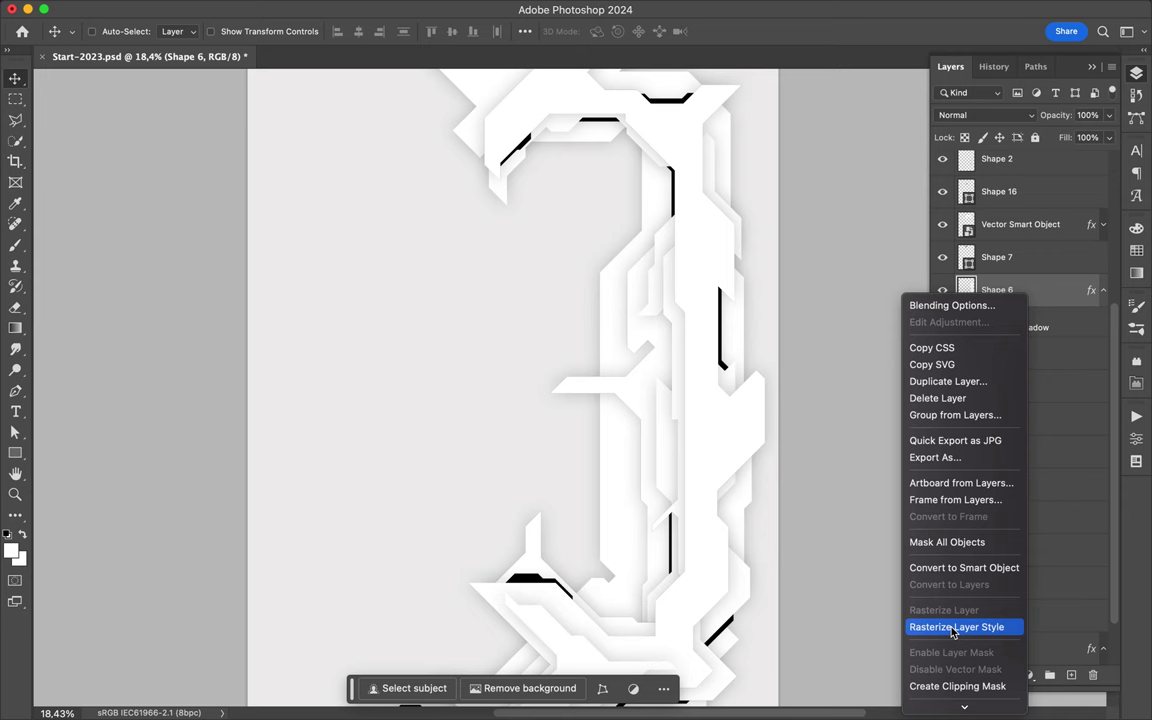
left_click(953, 627)
key("p")
left_click(636, 273)
Step: Pen-draw a closed five-point outline for white Shape 20
left_click(617, 293)
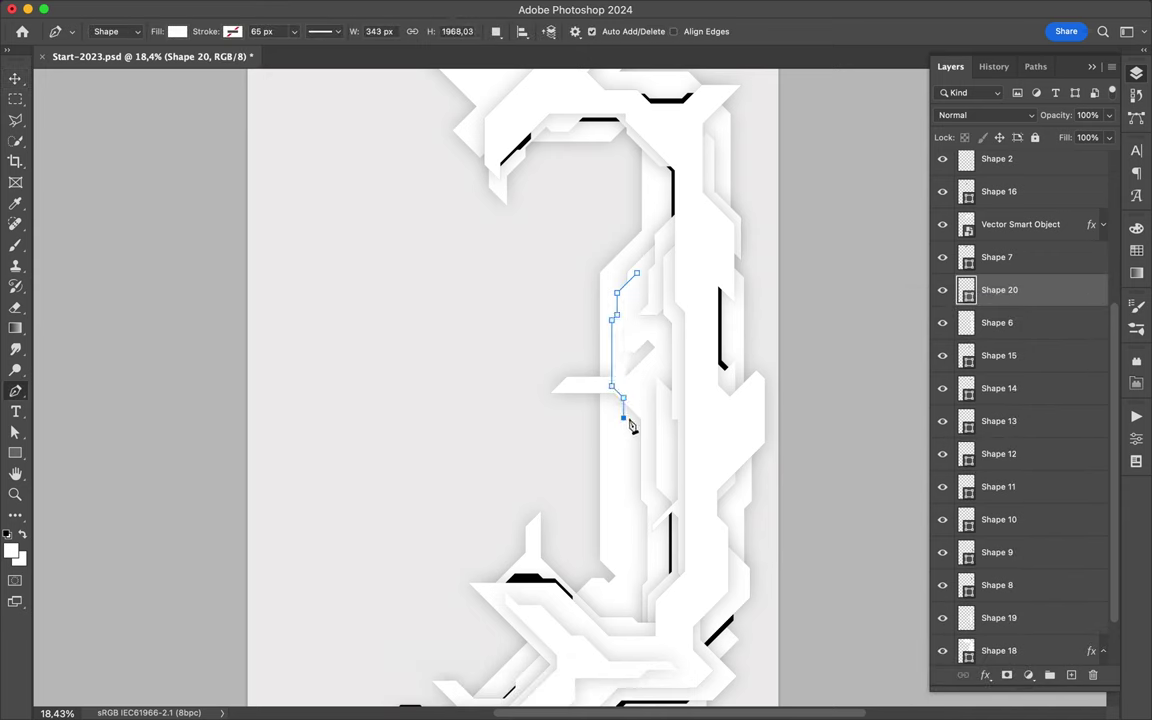
left_click(597, 620)
left_click(615, 652)
left_click(681, 622)
left_click(660, 283)
Step: Paste the drop shadow onto Shape 20 and move it between Shapes 19 and 18
right_click(1000, 290)
left_click(1005, 700)
left_click_drag(1000, 290, 1030, 565)
scroll(591, 419, "down", 1)
scroll(591, 424, "down", 3)
Step: Pen-draw a thin strip shape in the central column
key("v")
scroll(428, 215, "up", 4)
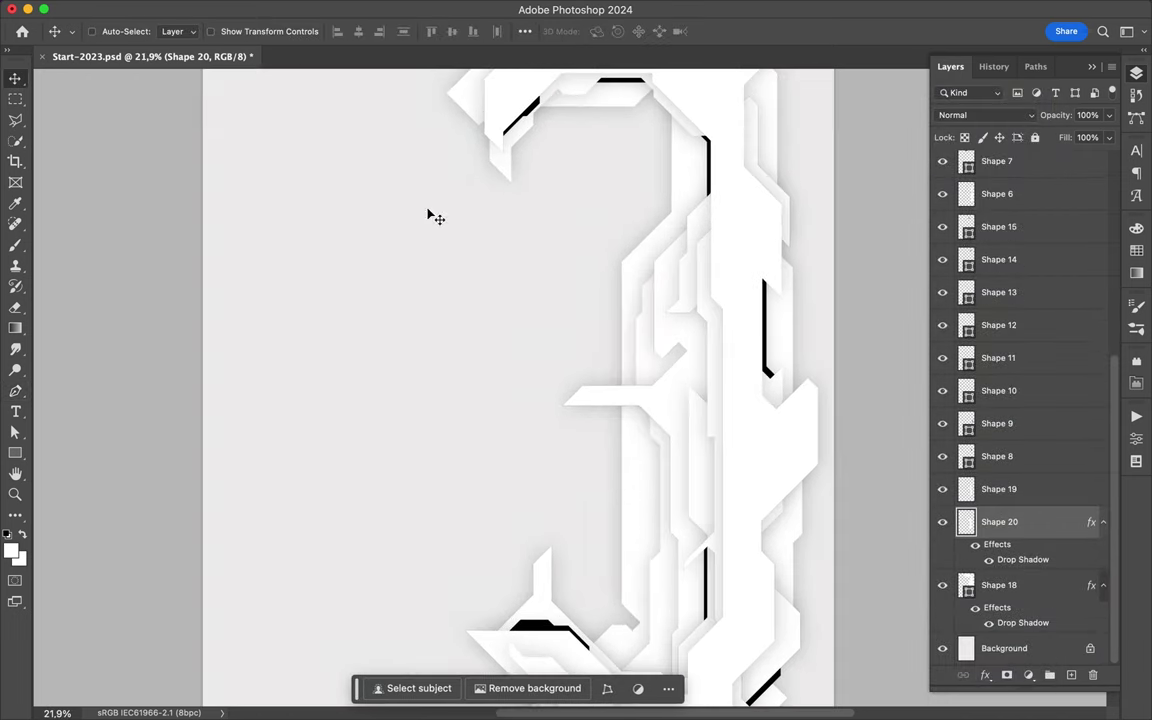
key("p")
left_click(690, 410)
left_click(684, 494)
left_click(177, 31)
Step: Fill the strip with a blue gradient and raise its layer one level
left_click(139, 63)
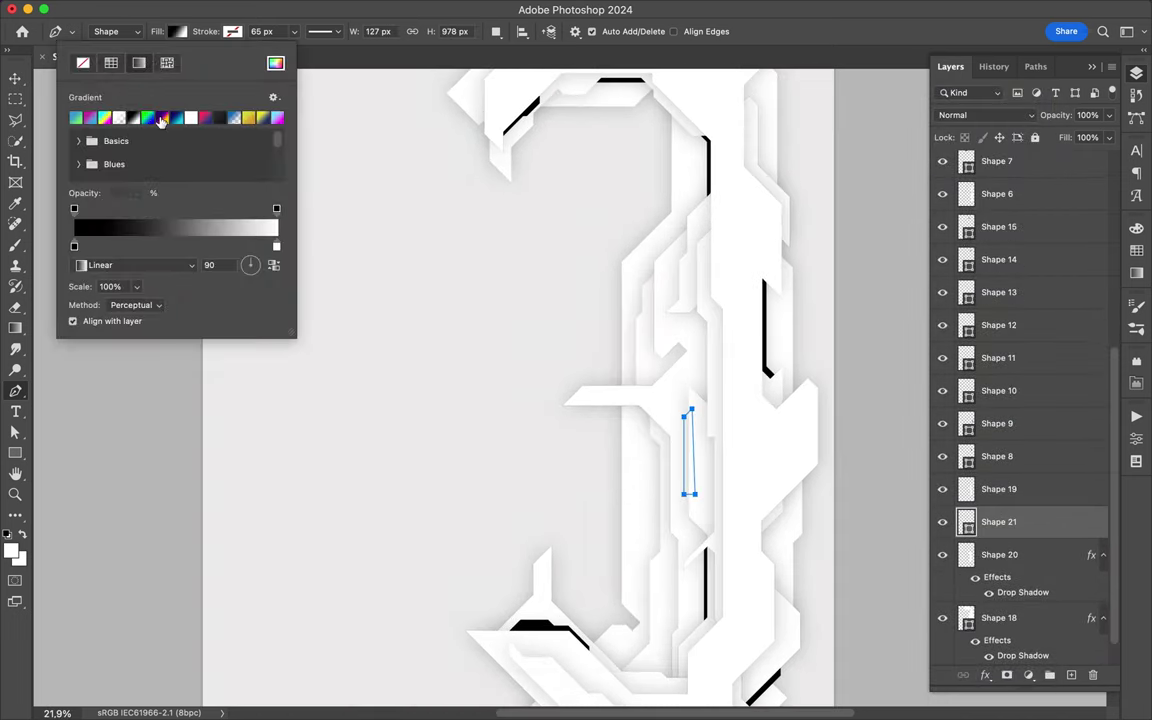
left_click(161, 120)
key("v")
key("ctrl+bracketright")
key("ctrl+bracketright")
key("ctrl+bracketright")
key("a")
Step: Recolour the gradient's first stop to a mid-blue shifted toward cyan
left_click(239, 31)
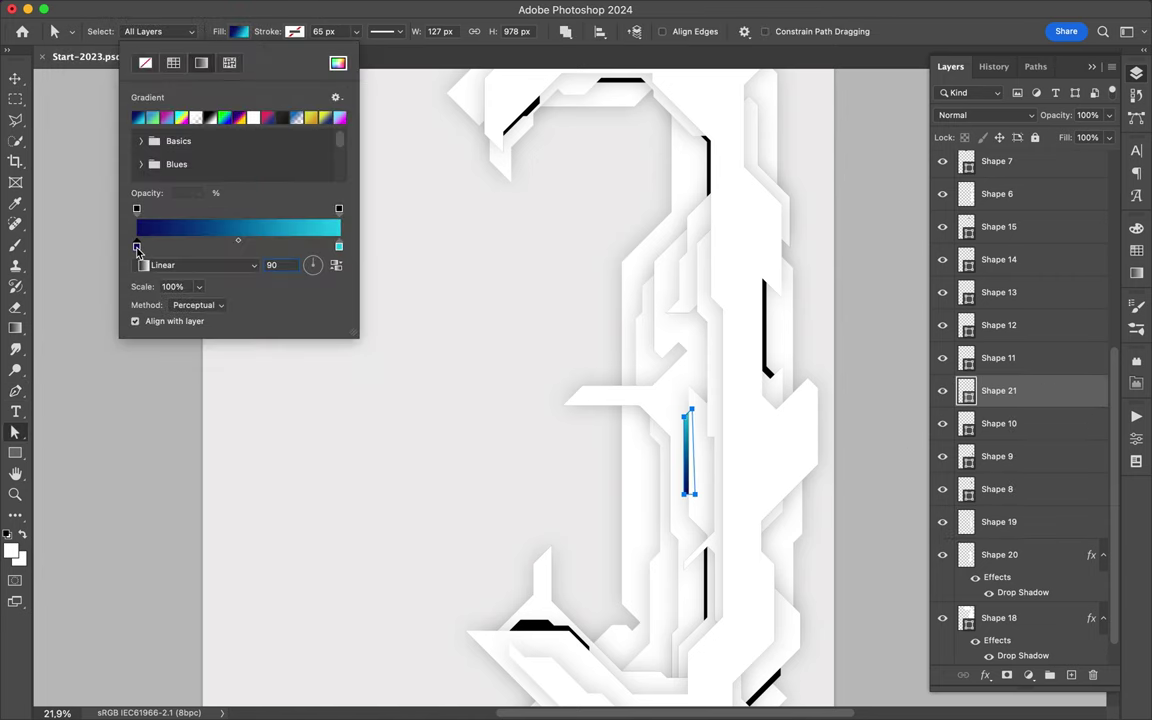
double_click(137, 247)
left_click_drag(248, 336, 252, 334)
key("Return")
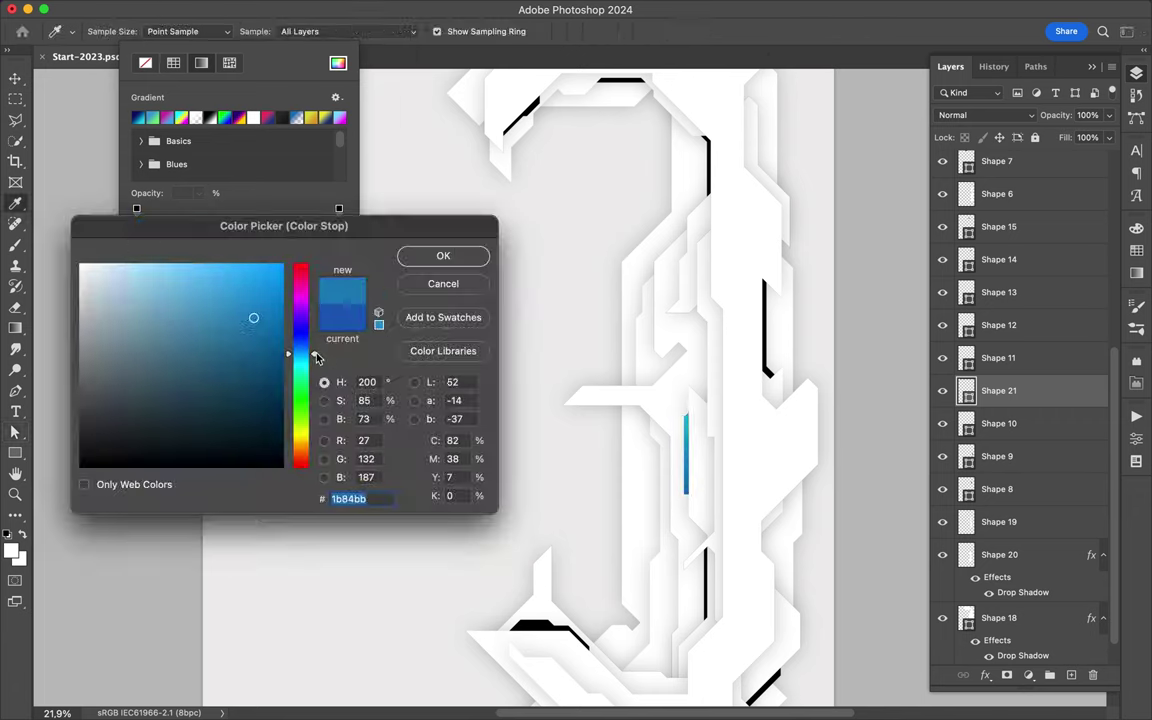
left_click_drag(316, 358, 310, 361)
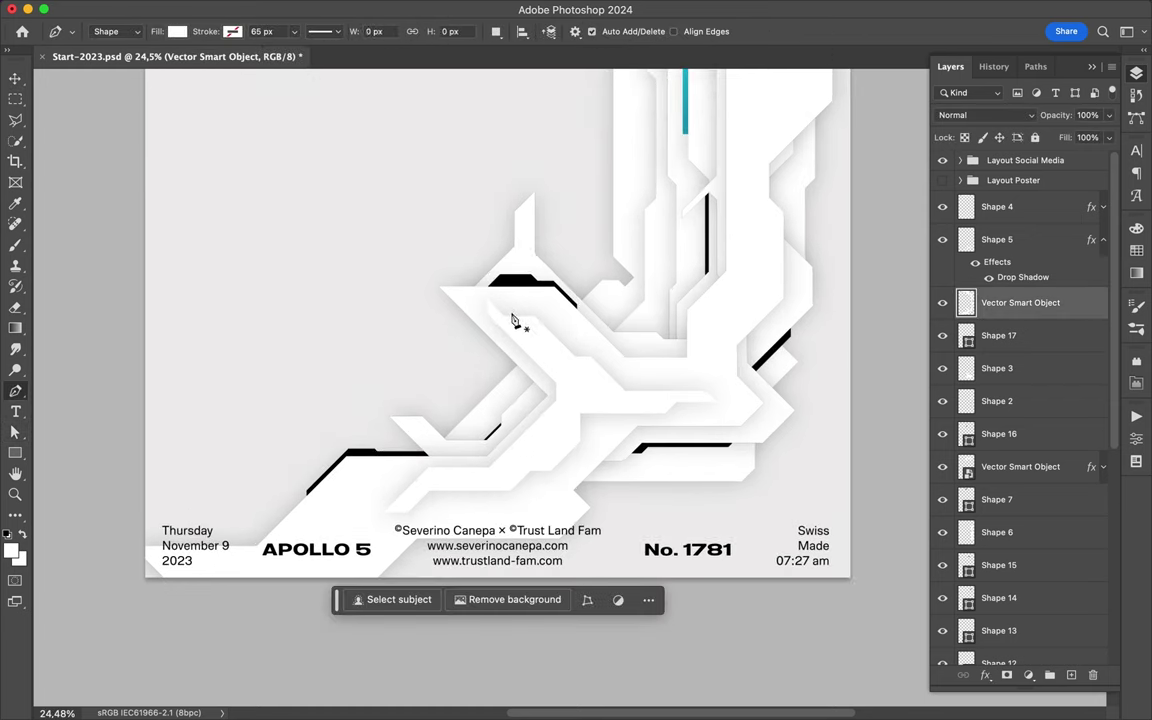
Step: Start the diagonal strip on the lower crossing shape and fit the whole poster in view
left_click(495, 309)
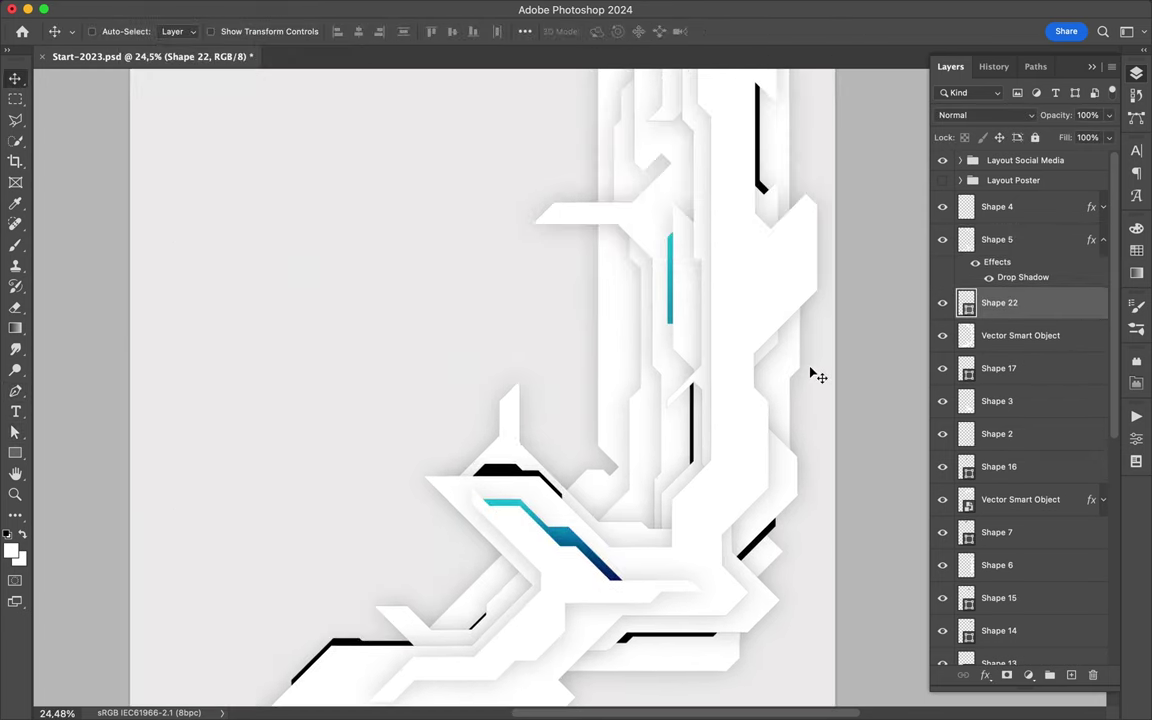
scroll(812, 374, "up", 3)
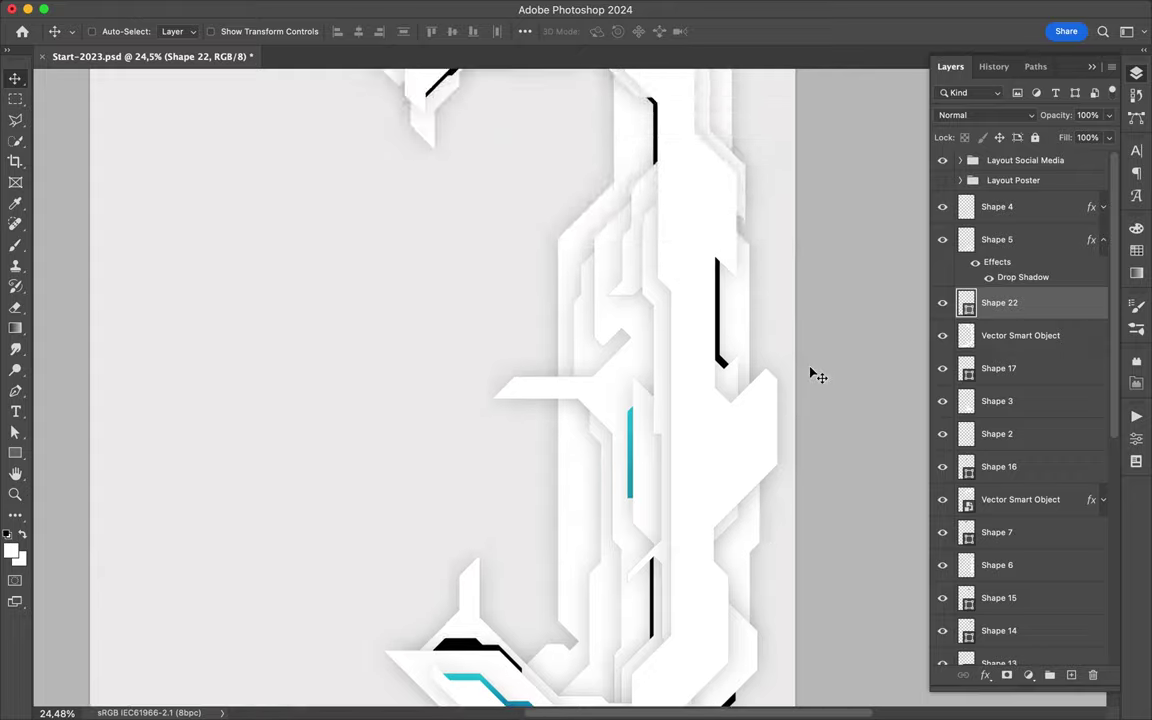
scroll(627, 437, "down", 5)
scroll(599, 231, "up", 4)
scroll(592, 237, "down", 2)
key("ctrl+0")
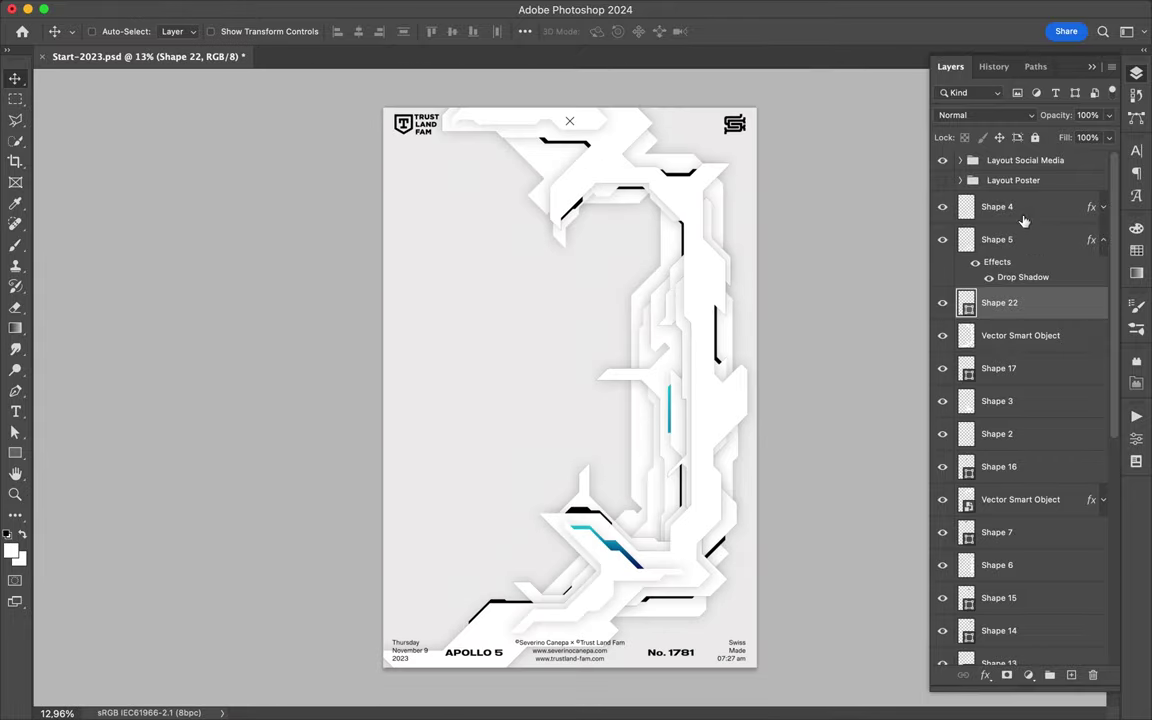
scroll(1020, 400, "down", 10)
left_click(1004, 648)
Step: Draw a large circle, Ellipse 1, at the poster's left edge
key("u")
mouse_move(362, 321)
left_mouse_down()
mouse_move(501, 437)
mouse_move(400, 360)
left_mouse_up()
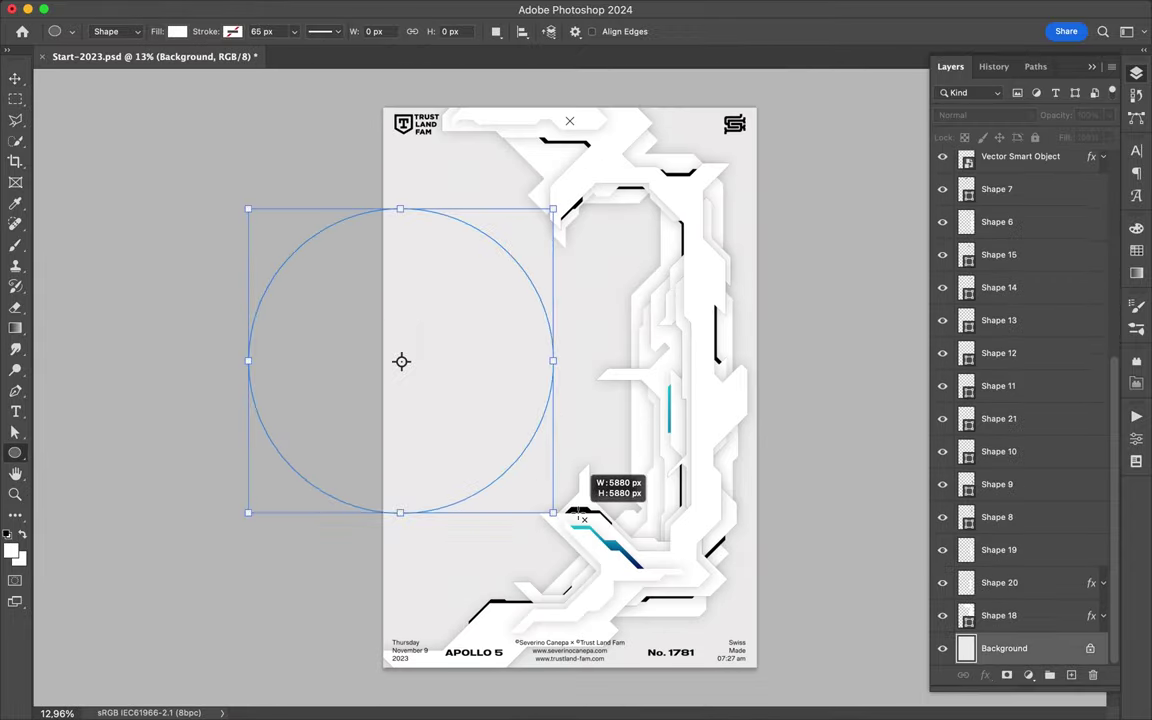
right_click(968, 620)
key("Escape")
key("v")
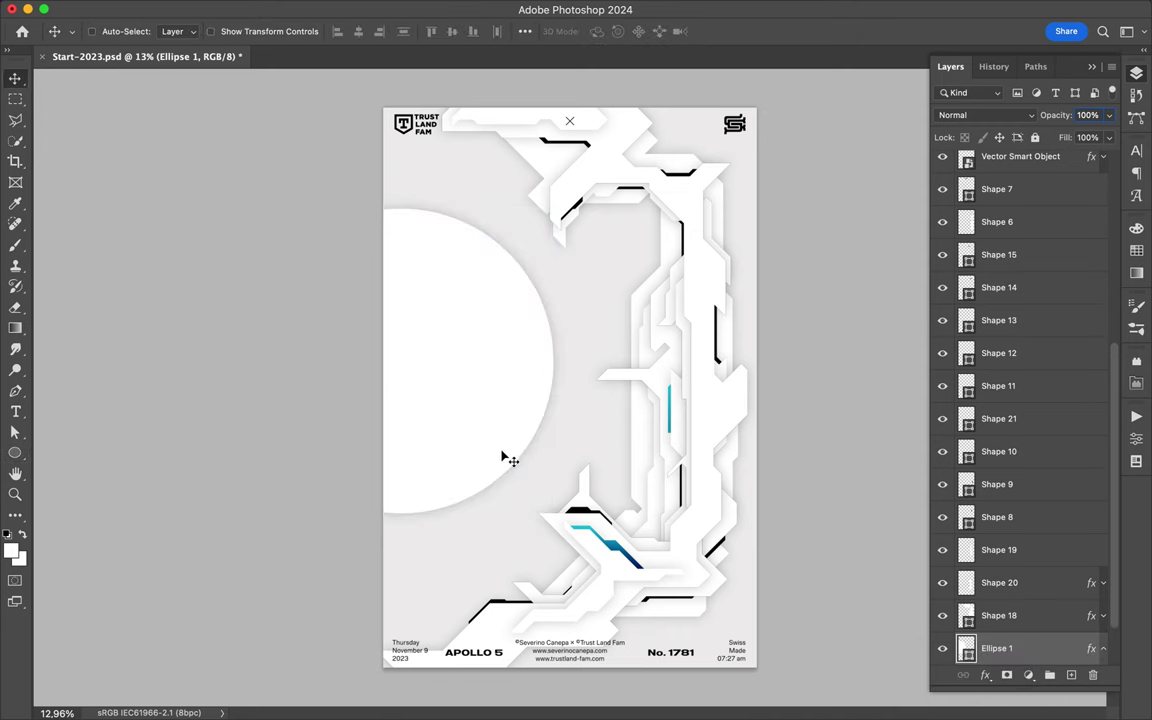
Step: Pen-draw white Shape 23 and paste the drop shadow onto it
key("p")
left_click(367, 527)
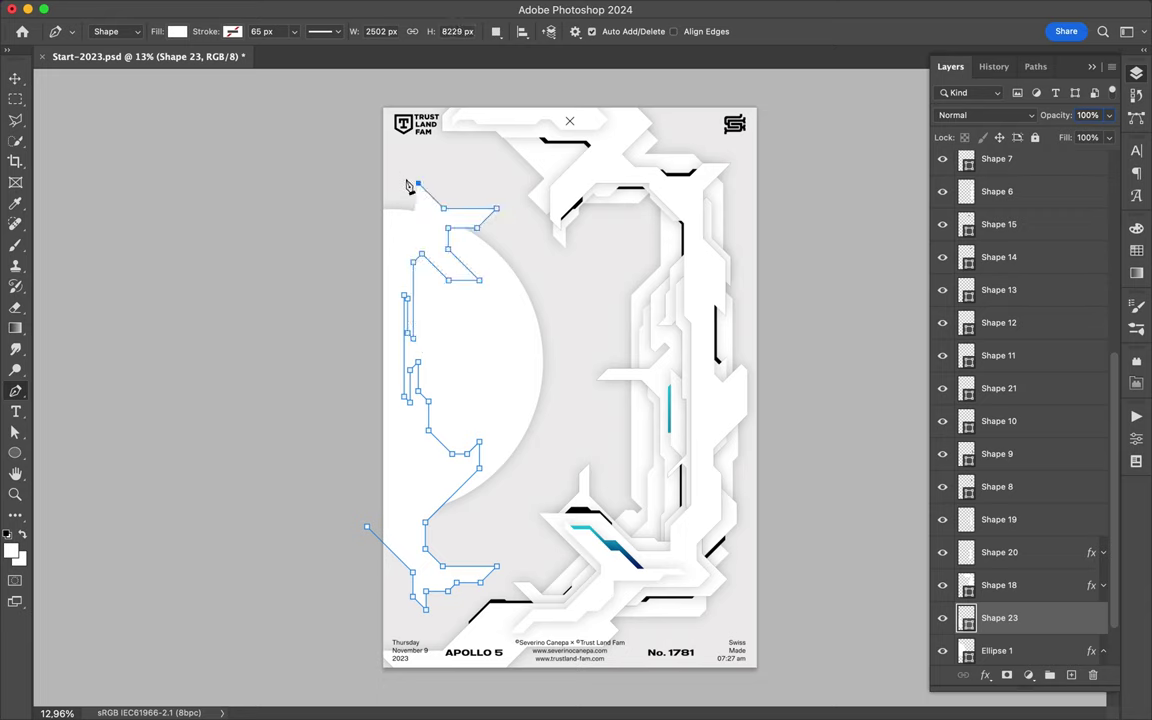
right_click(1053, 625)
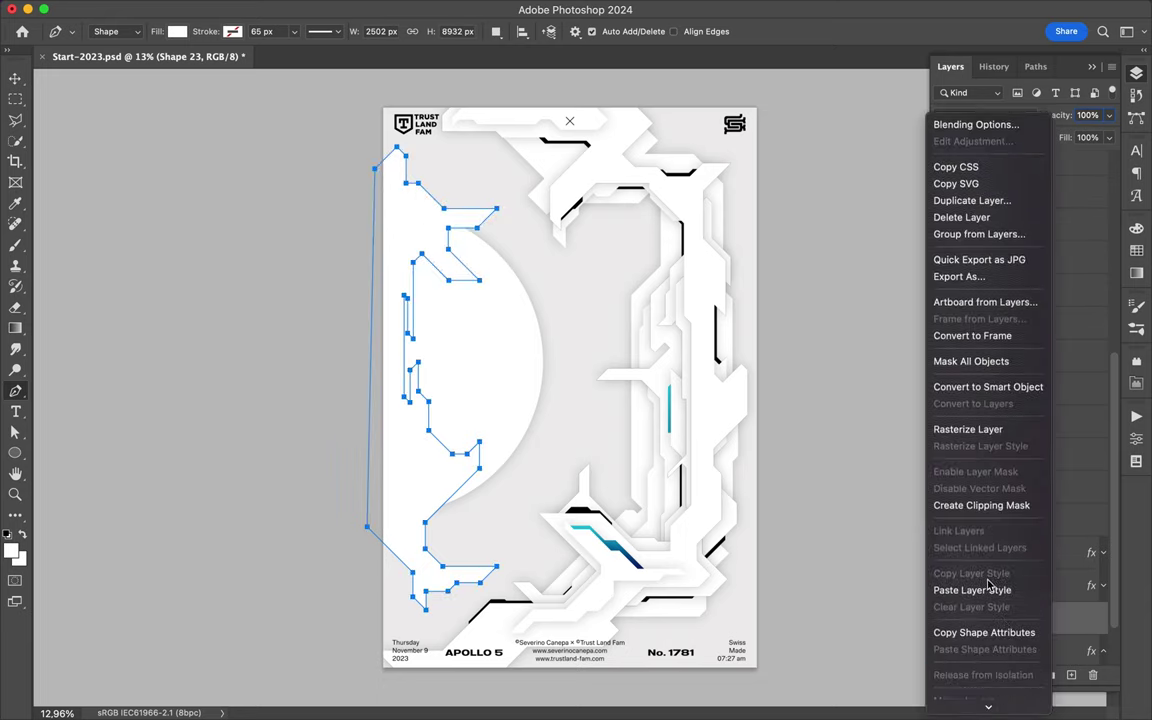
left_click(987, 595)
key("v")
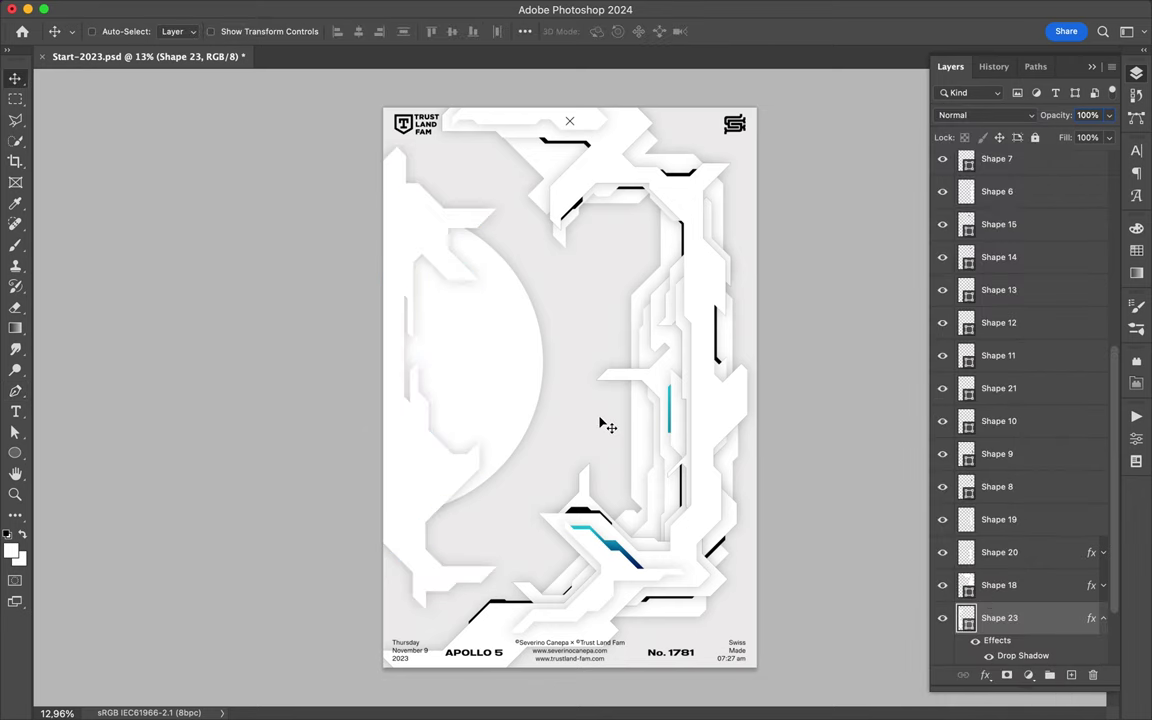
Step: Pen-draw Shape 24 along the left edge and paste the drop shadow onto it
scroll(600, 424, "up", 2)
key("p")
left_click(320, 497)
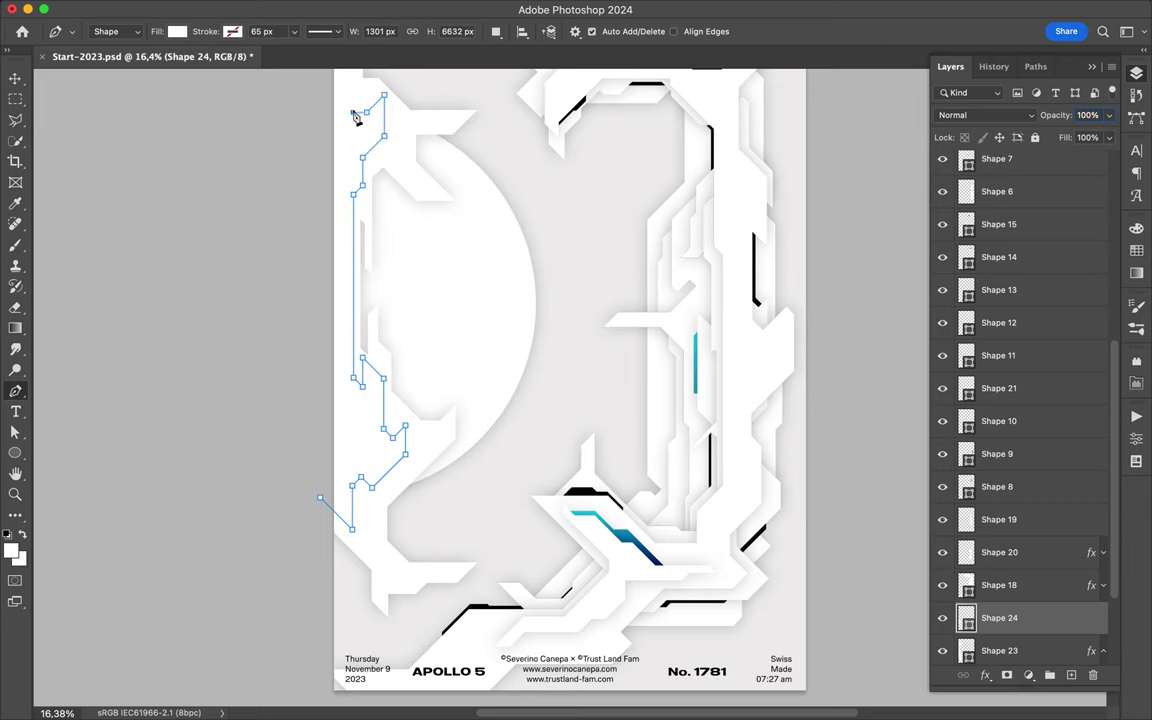
scroll(340, 200, "up", 5)
scroll(330, 290, "down", 8)
right_click(1000, 618)
left_click(985, 406)
key("v")
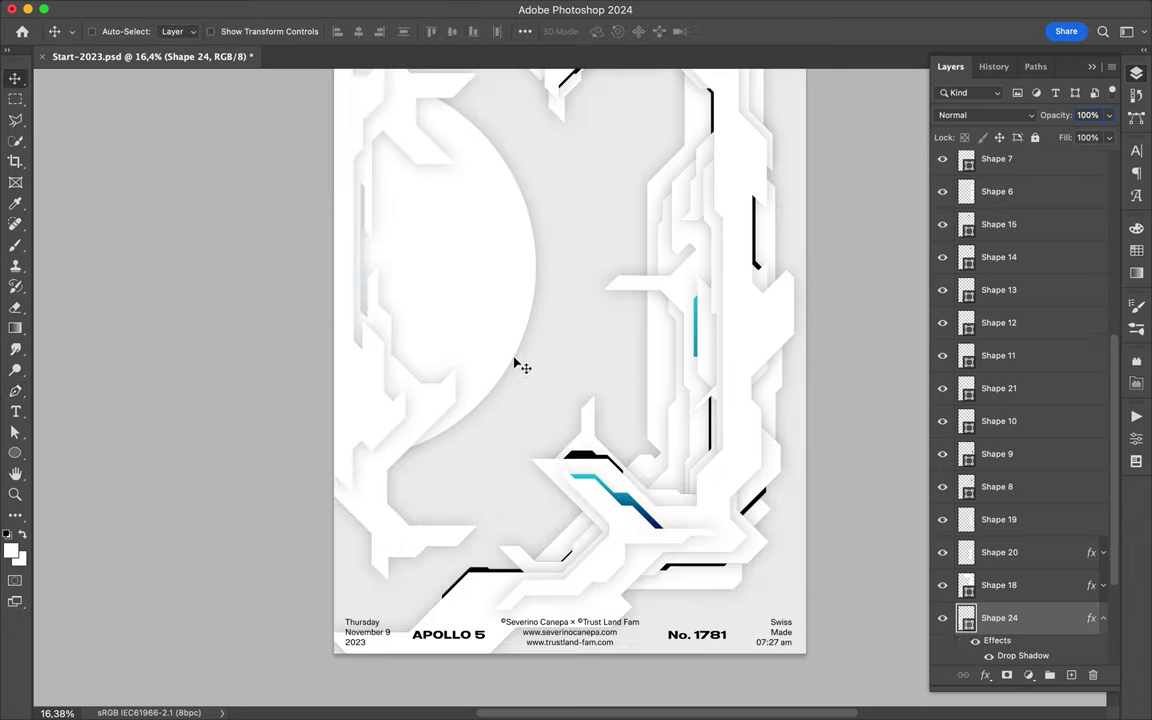
Step: Pen-draw Shape 25 beside the top arch and rasterize it
scroll(558, 409, "down", 2)
scroll(560, 413, "down", 1)
scroll(620, 240, "up", 3)
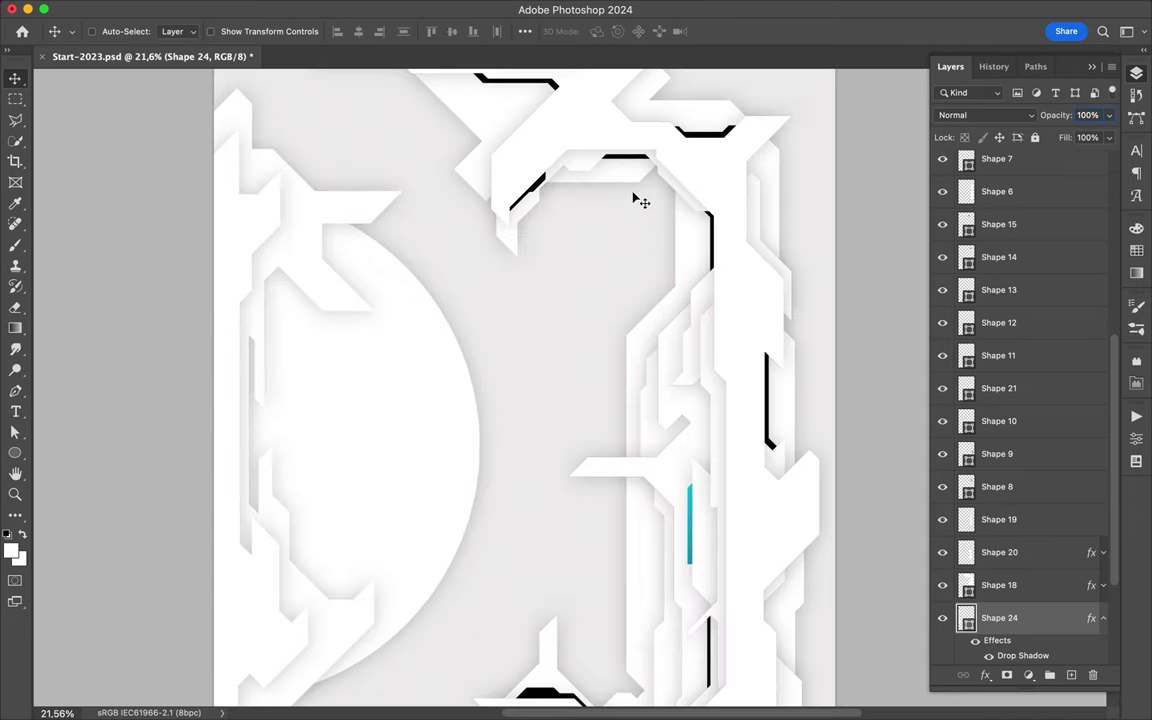
key("p")
left_click(653, 187)
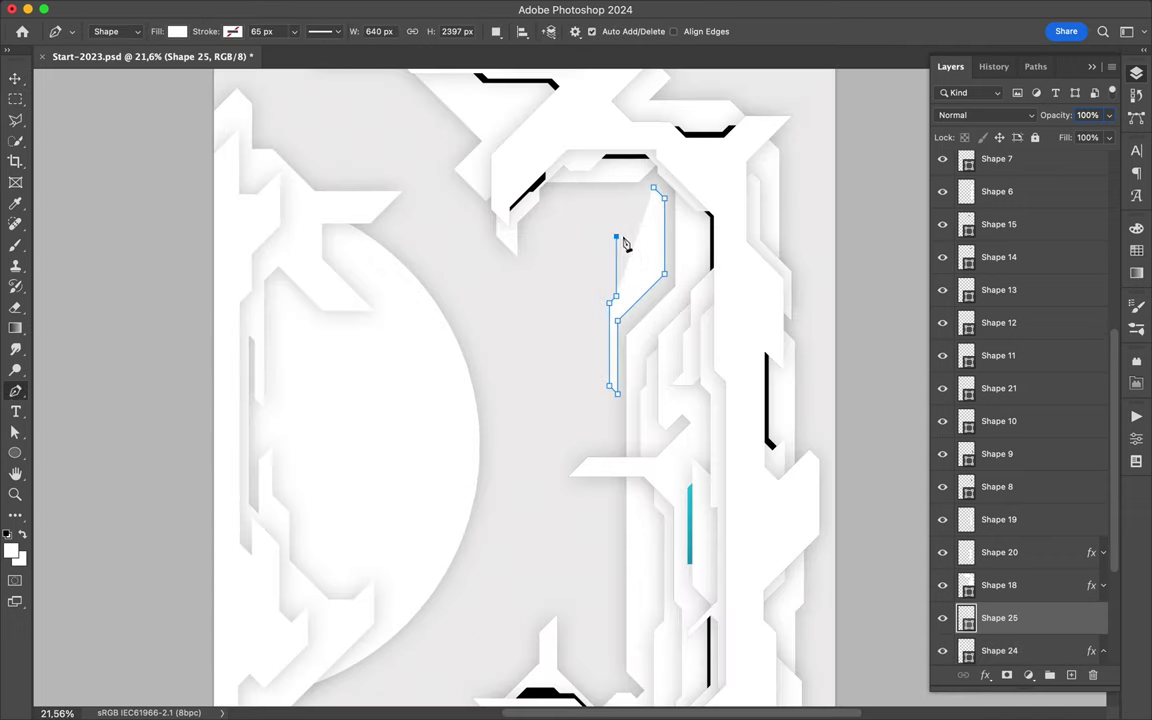
right_click(1000, 618)
left_click(890, 420)
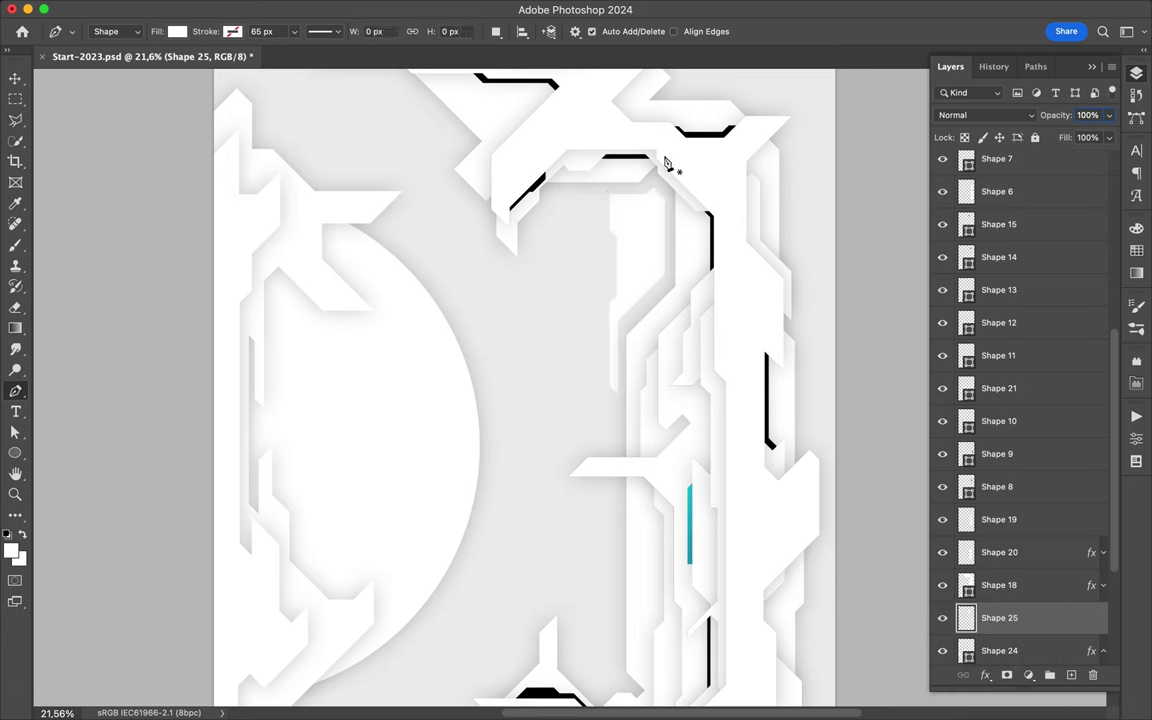
Step: Trim part of Shape 25 with the Polygonal Lasso and paste its drop shadow
key("l")
left_click(605, 200)
key("ctrl+d")
key("v")
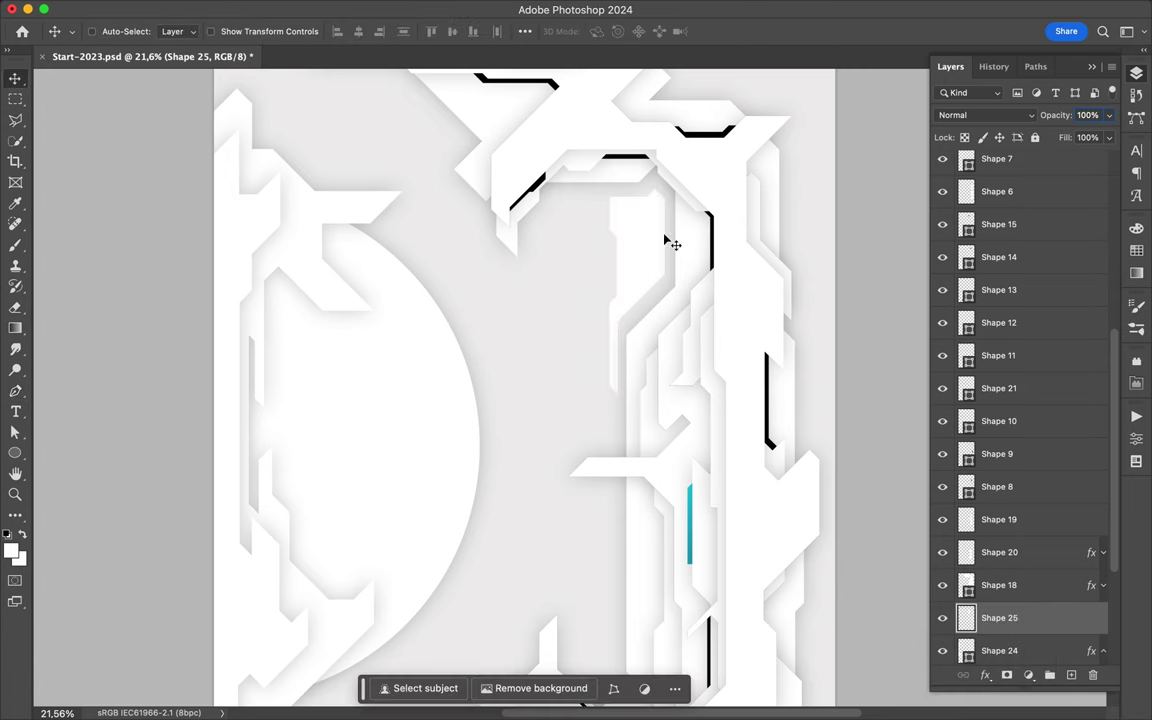
right_click(1000, 618)
left_click(1058, 660)
Step: Draw a circle inside the large white circle with a cyan-to-navy gradient fill
scroll(573, 200, "down", 3)
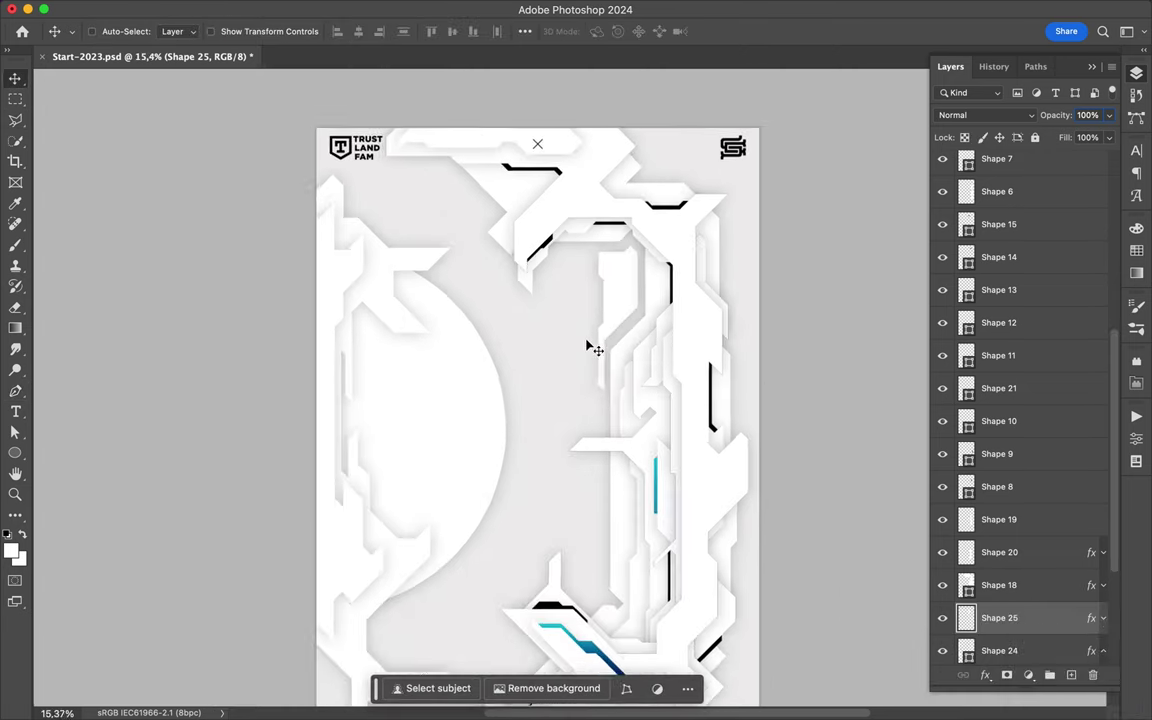
left_click_drag(348, 350, 440, 435)
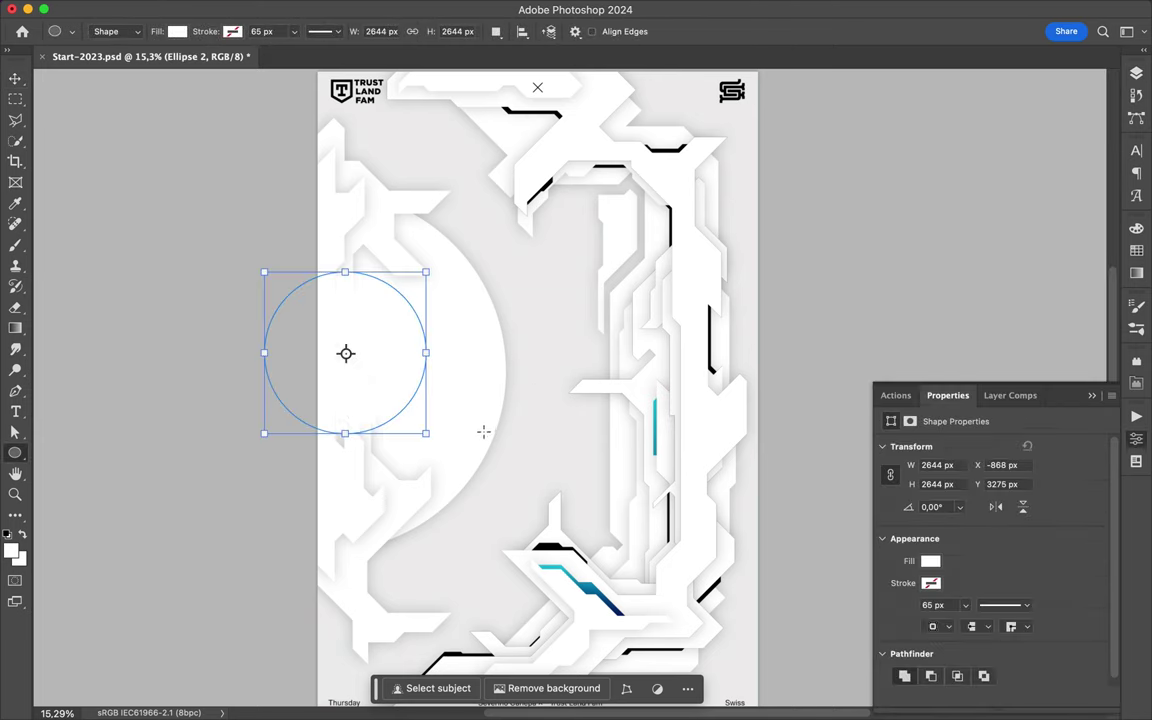
key("v")
key("a")
left_click(237, 28)
left_click(175, 54)
left_click(180, 160)
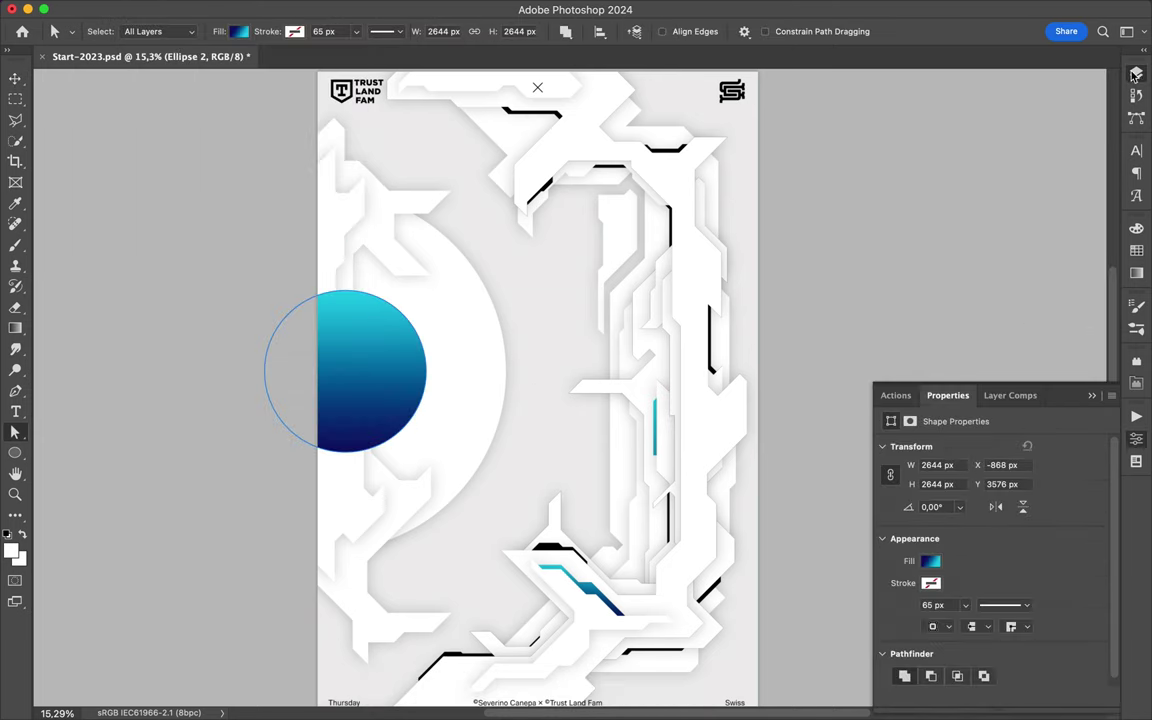
Step: Move Ellipse 2 below Shape 23 and enlarge a circle copy around its centre
left_click(1136, 73)
left_click_drag(1000, 390, 1010, 608)
key("ctrl+t")
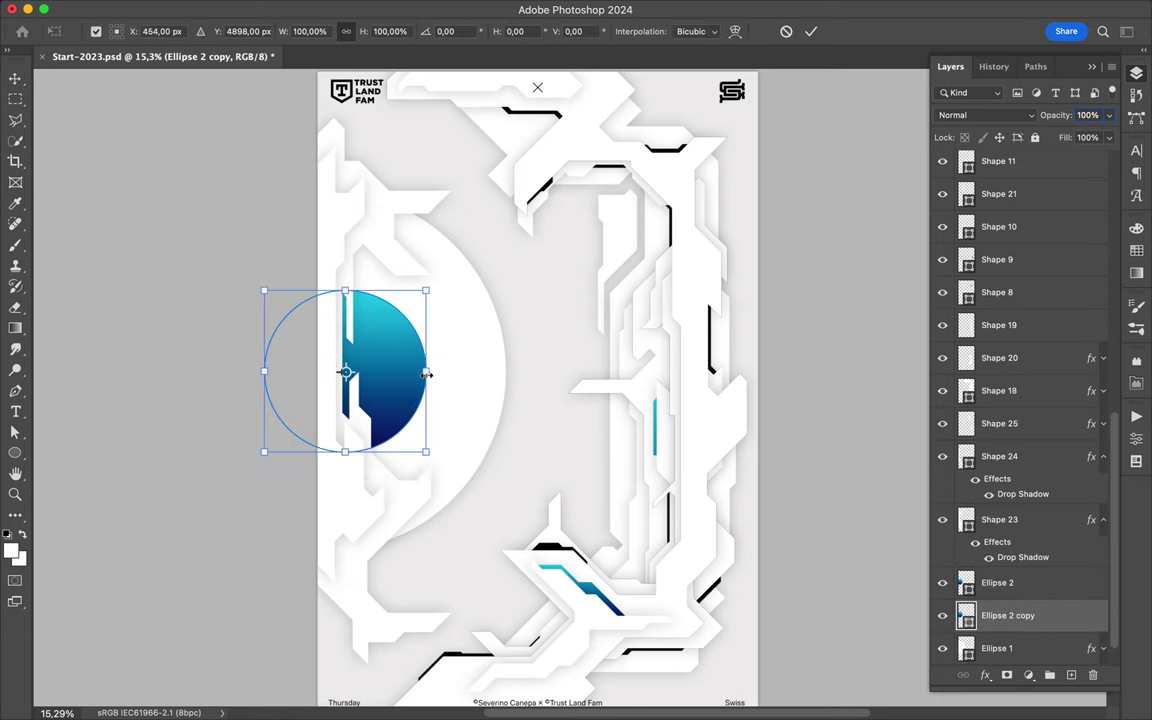
left_click_drag(464, 385, 463, 371)
key("Return")
Step: Remove the enlarged copy's fill, leaving a thin black ring outline
key("a")
left_click(238, 31)
left_click(200, 62)
left_click(294, 31)
key("p")
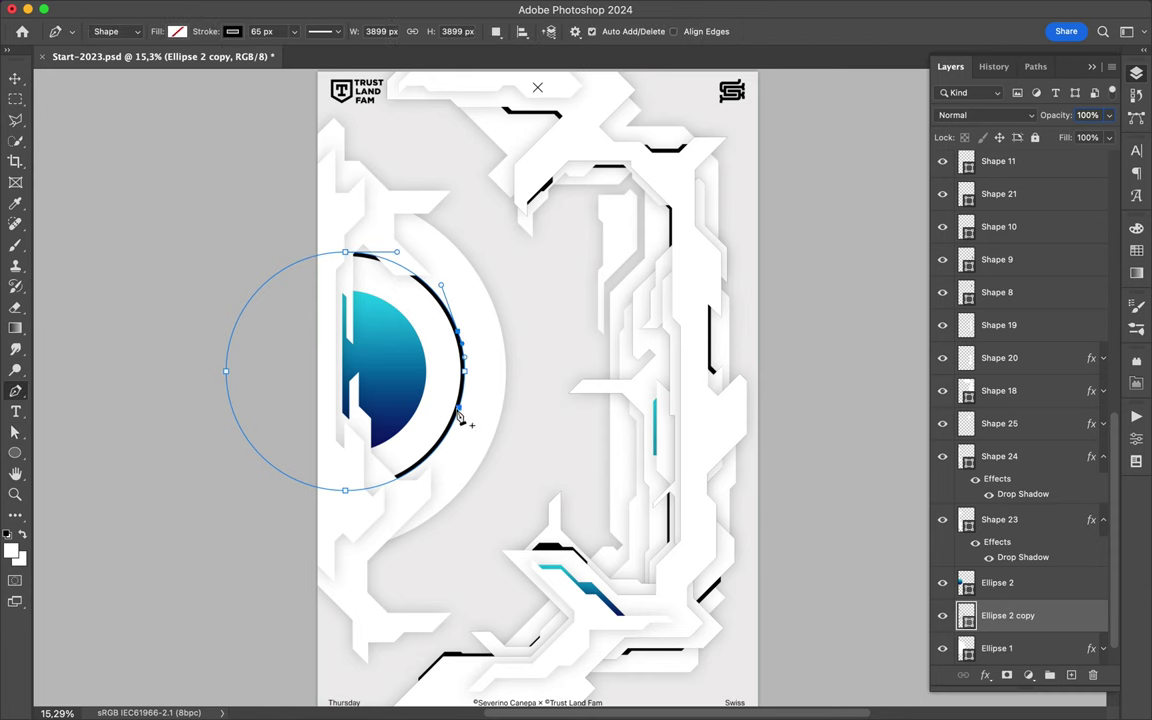
Step: Duplicate the gradient circle as an unfilled ring with a 15 px black outline
key("alt+bracketright")
key("ctrl+j")
key("ctrl+t")
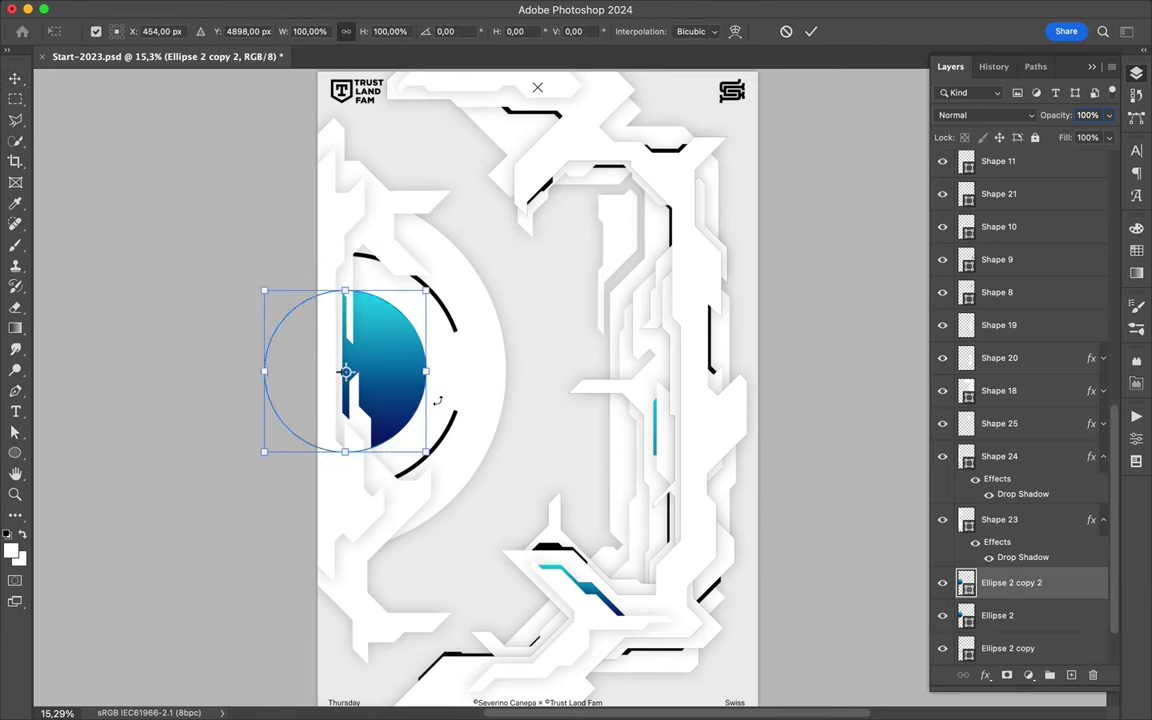
key("Return")
key("a")
left_click(238, 31)
left_click(145, 66)
key("Return")
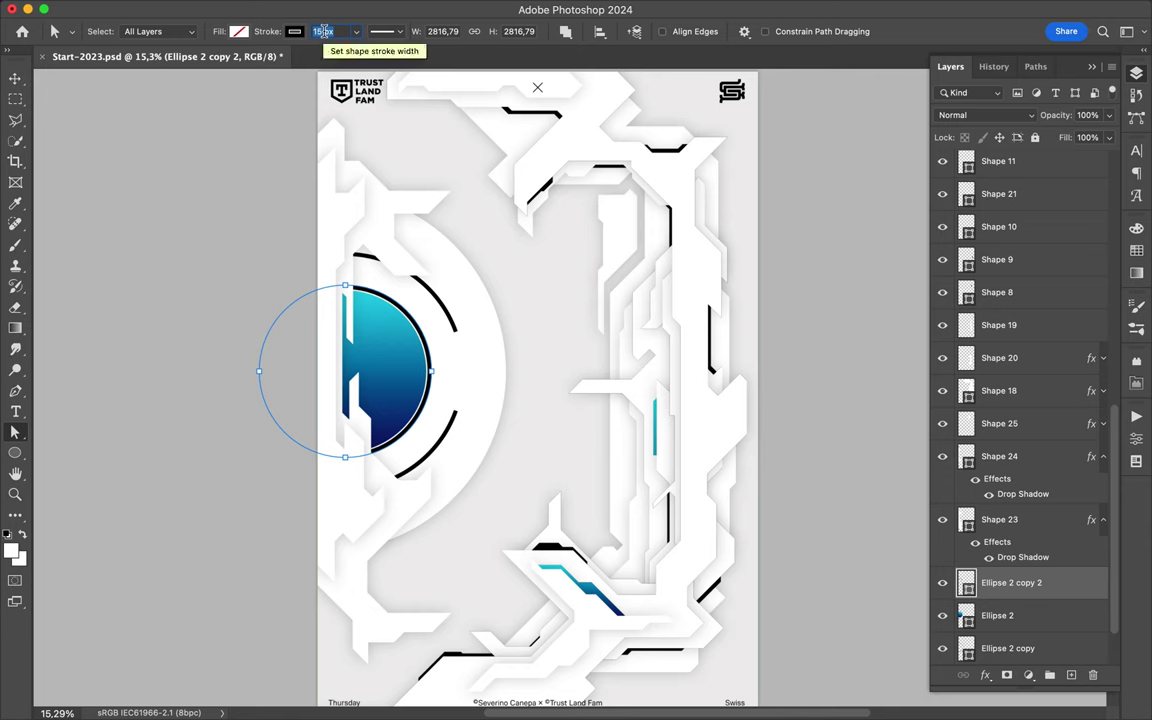
key("v")
scroll(477, 364, "up", 2)
scroll(477, 364, "up", 1)
scroll(725, 404, "right", 2)
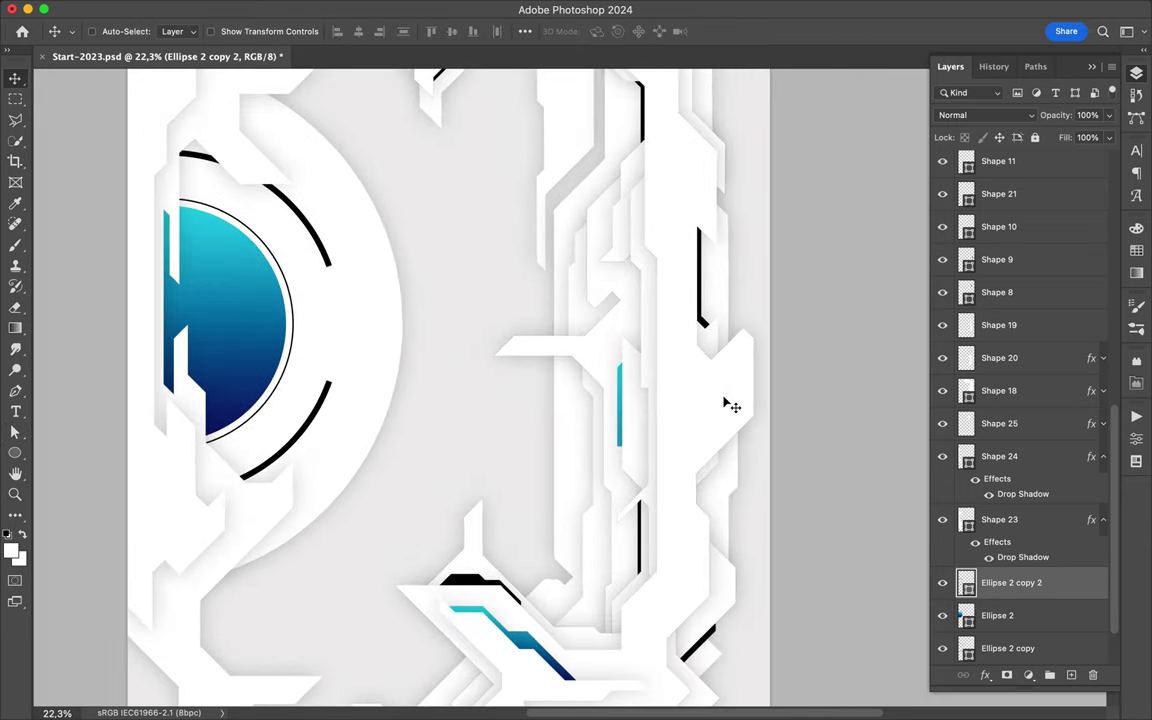
Step: Draw a thin black line on the right column and move Shape 26 below the Layout Poster group
scroll(729, 405, "up", 2)
key("p")
left_click(720, 355)
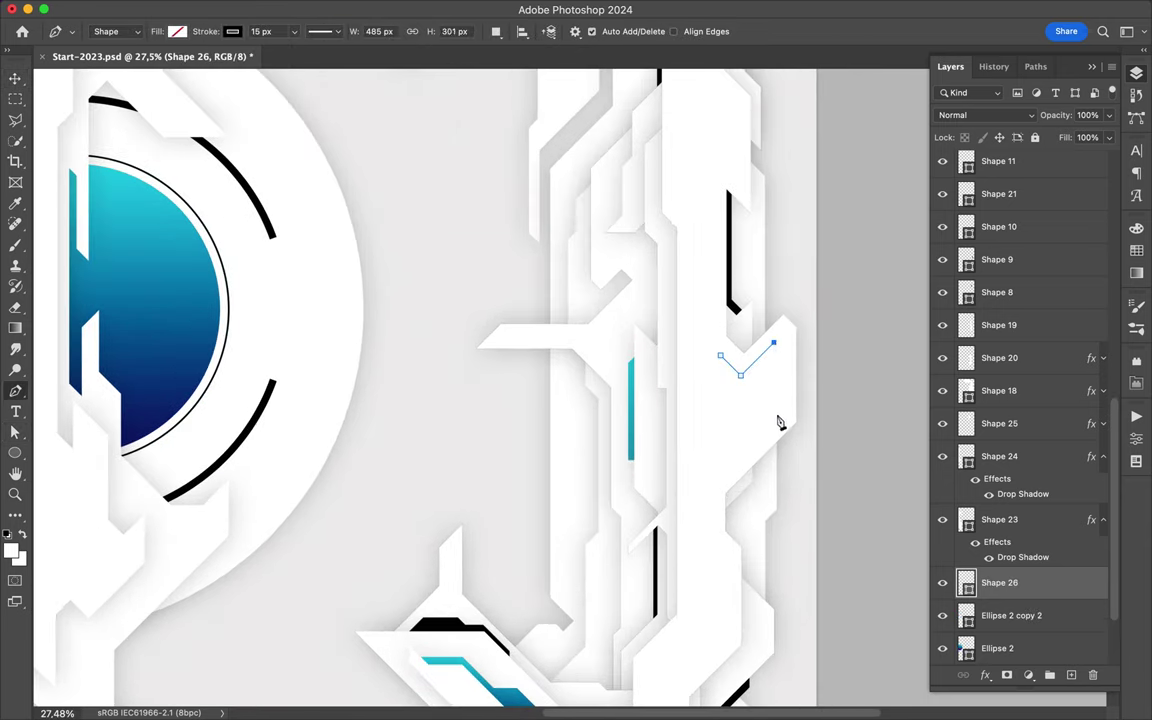
key("v")
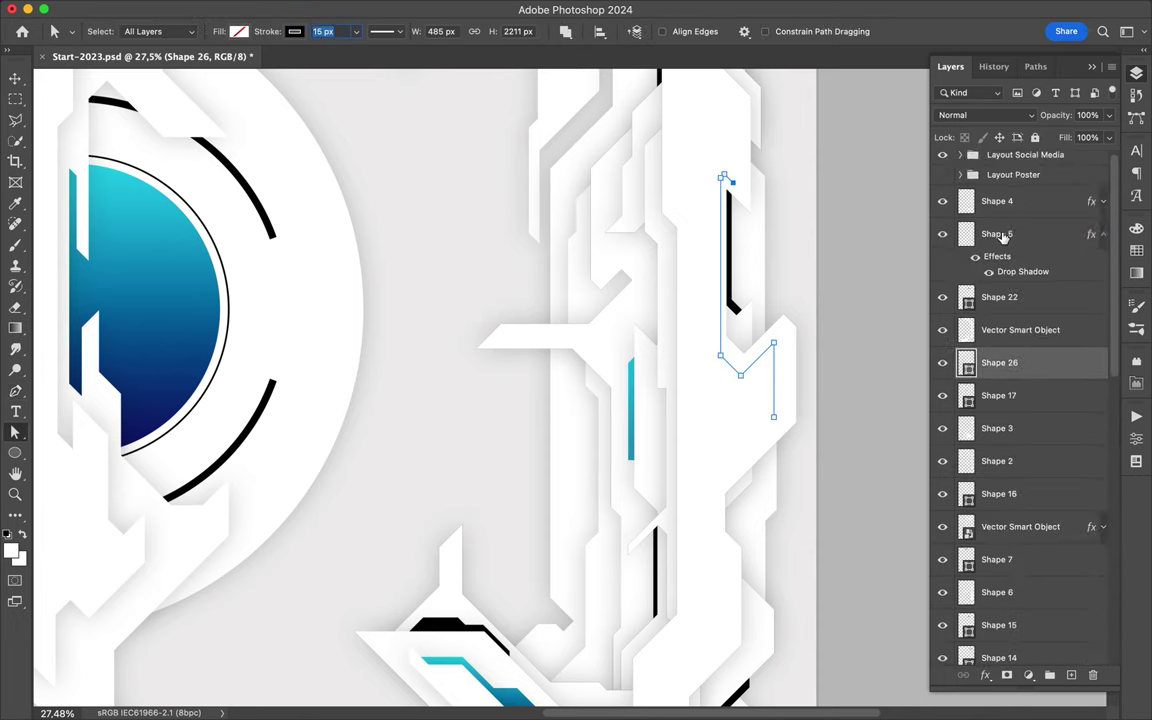
left_click_drag(997, 263, 1000, 190)
Step: Draw a small black-filled dot at the line's top end
scroll(444, 102, "left", 1)
scroll(444, 102, "up", 3)
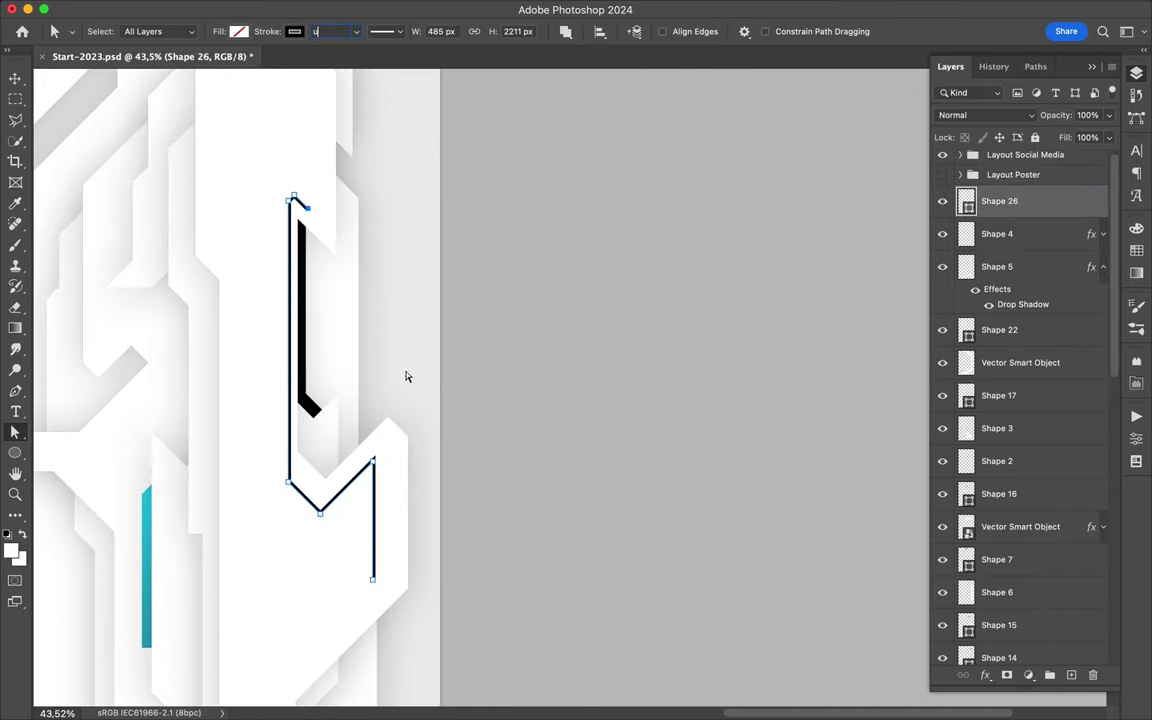
key("u")
left_click(320, 31)
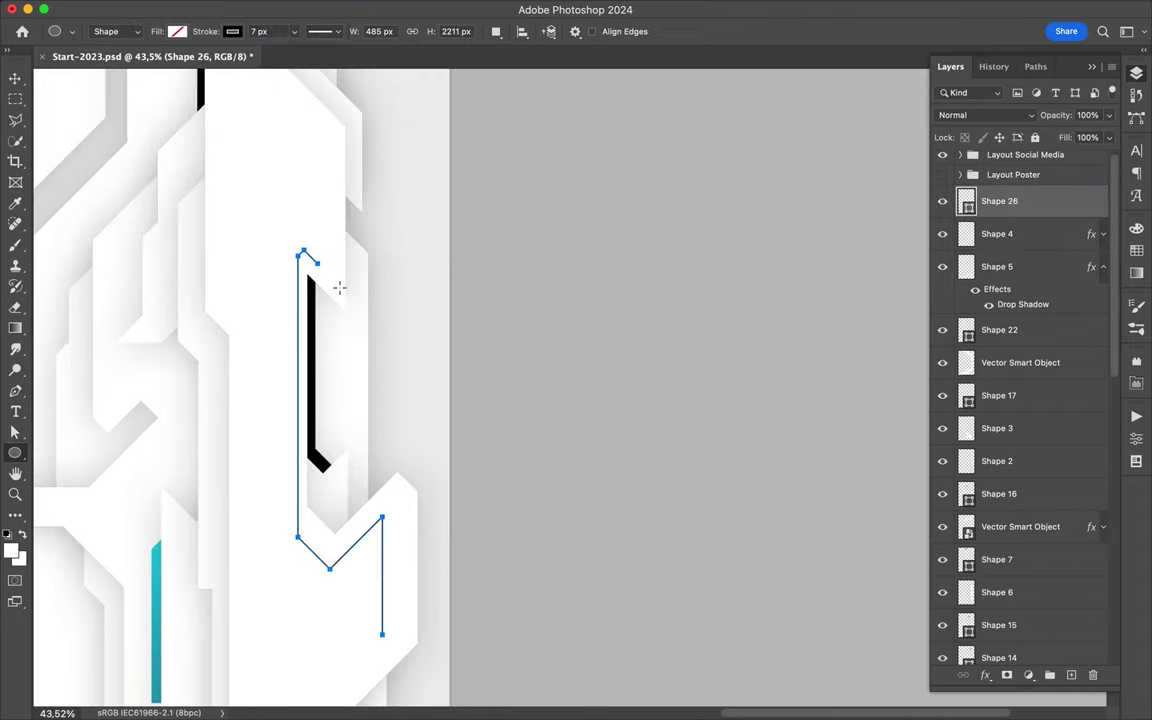
left_click_drag(322, 264, 321, 265)
scroll(321, 265, "up", 3)
left_click(232, 31)
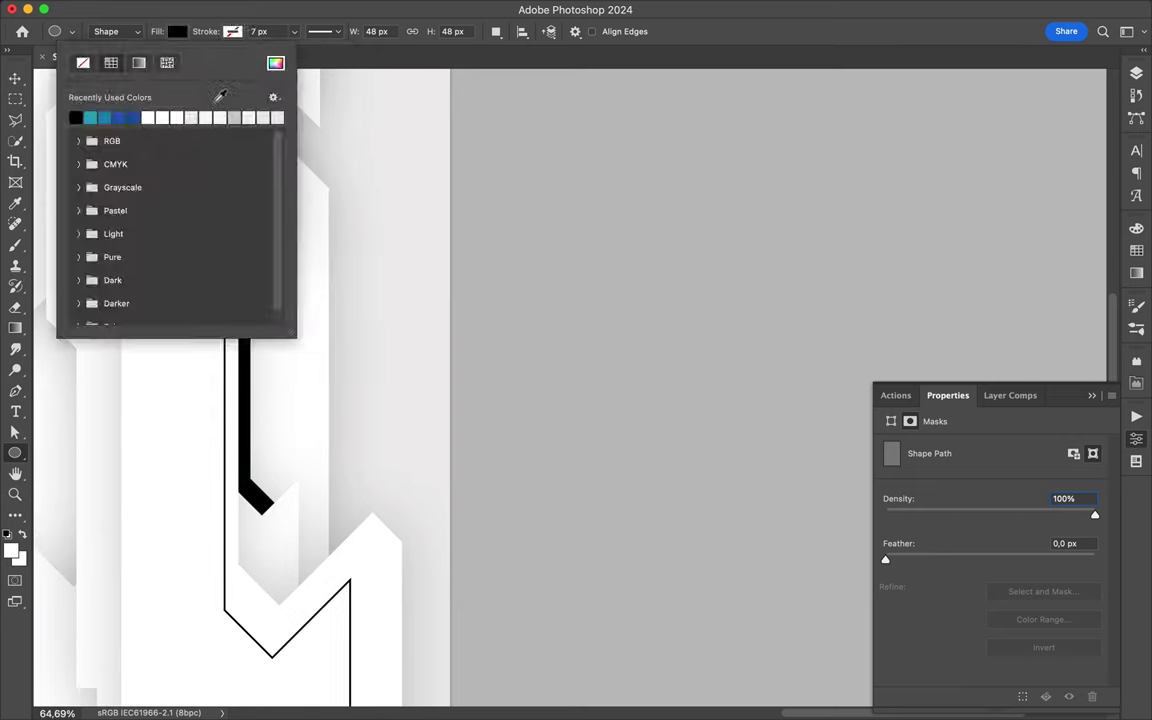
Step: Copy the dot to the line's bottom end, fit the poster in view, and save
key("v")
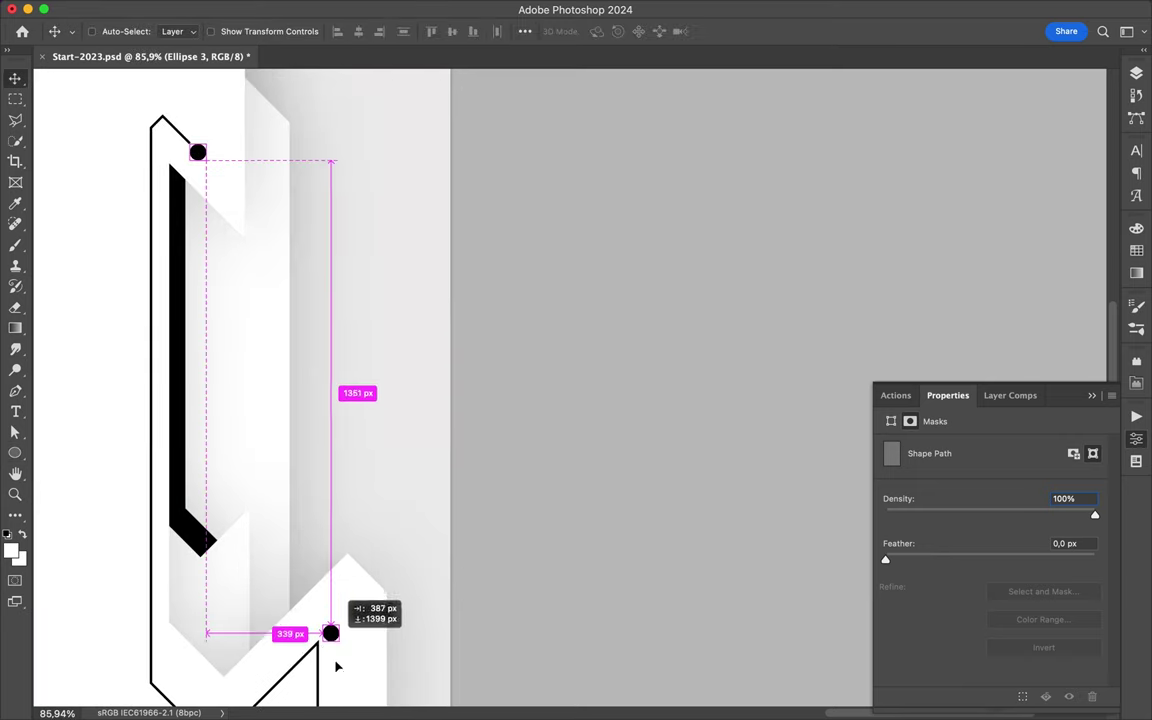
left_click_drag(336, 666, 337, 696)
scroll(340, 405, "down", 5)
key("ctrl+0")
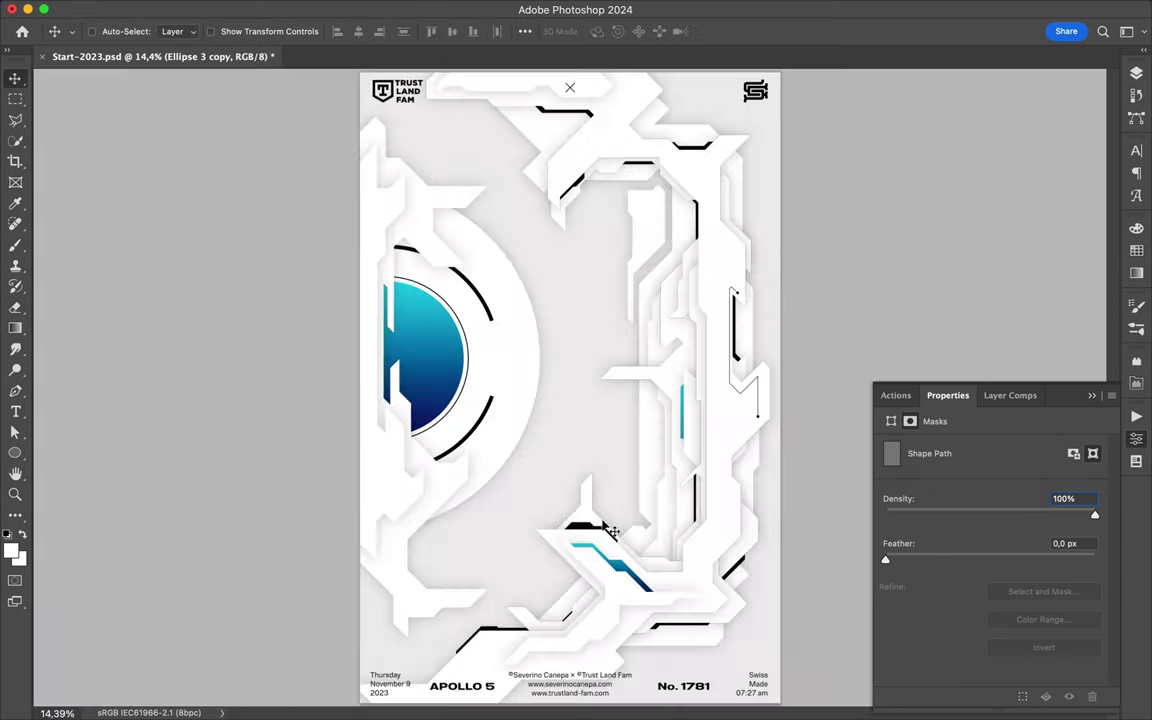
key("ctrl+s")
Step: Zoom in on the line's bend to begin a black angular shape
scroll(895, 288, "up", 3)
key("z")
scroll(640, 352, "up", 3)
key("p")
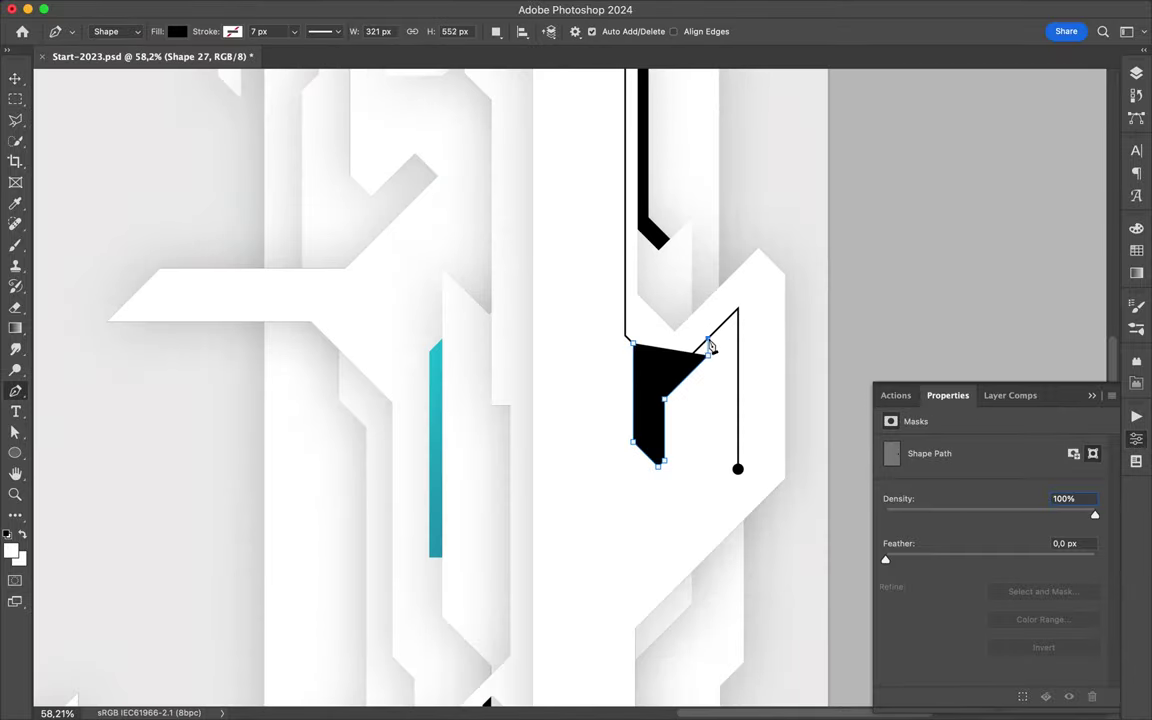
Step: Remove the new angular shape's fill so only its outline remains
key("a")
left_click(238, 31)
left_click(139, 58)
key("Escape")
scroll(707, 342, "up", 2)
scroll(728, 329, "up", 2)
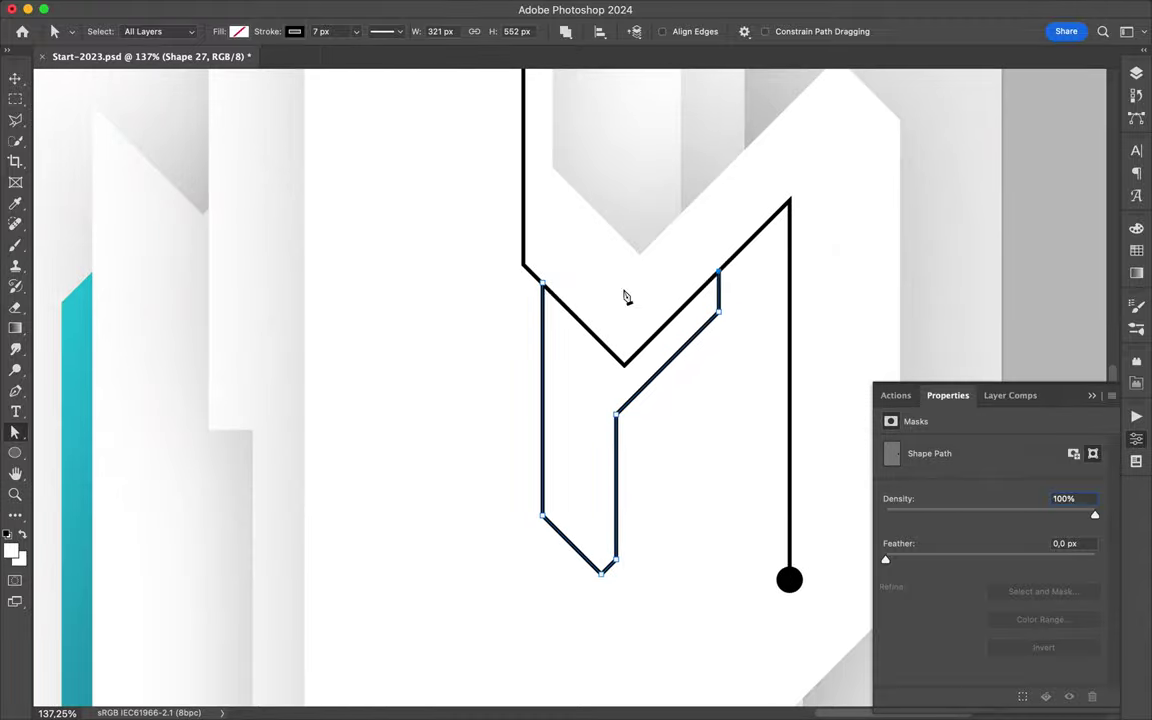
Step: Fill the selected shape path black and move it below Shape 22 in Layers
key("a")
left_click(575, 298)
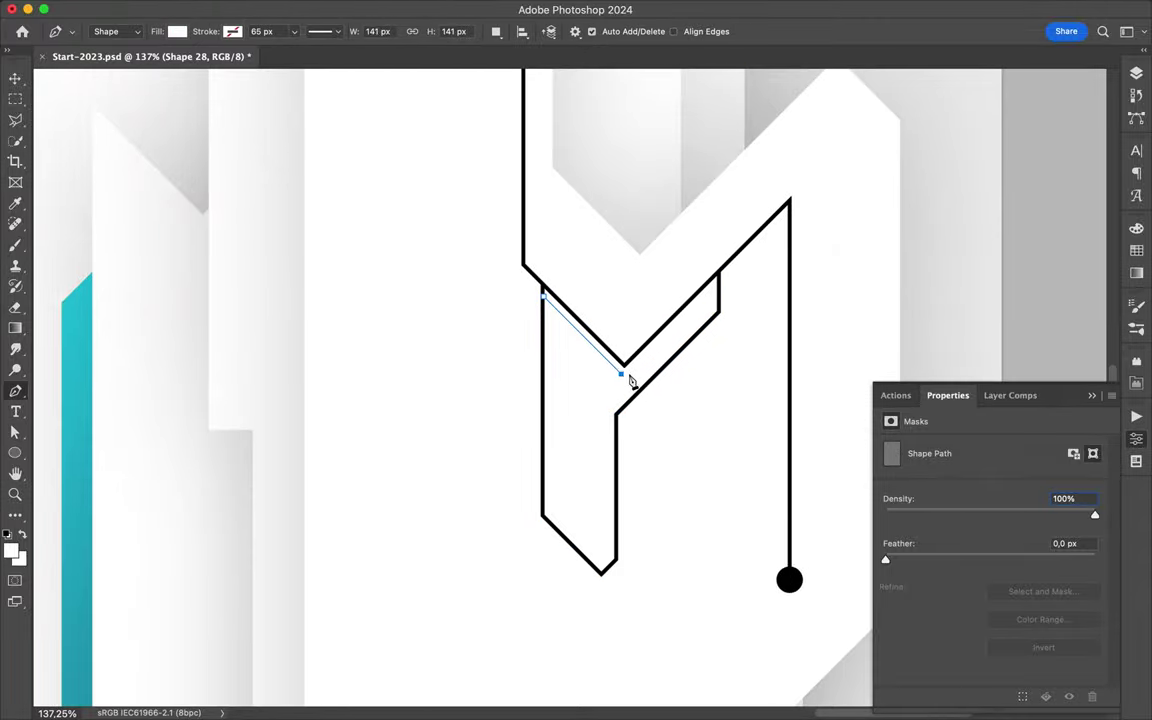
left_click(177, 31)
left_click(75, 116)
left_click(1136, 73)
mouse_move(1028, 452)
left_mouse_down()
mouse_move(1005, 175)
mouse_move(1000, 290)
left_mouse_up()
key("v")
Step: Draw another angular shape with a white fill and clear its layer style
scroll(598, 446, "down", 5)
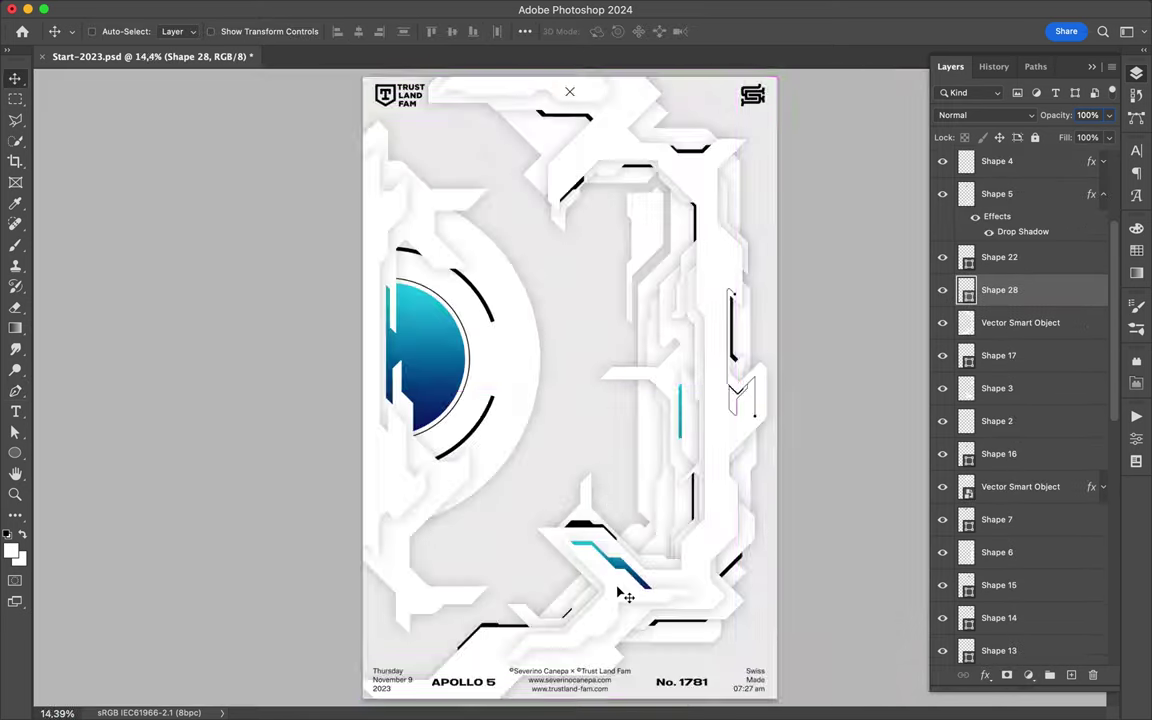
scroll(610, 600, "up", 2)
key("p")
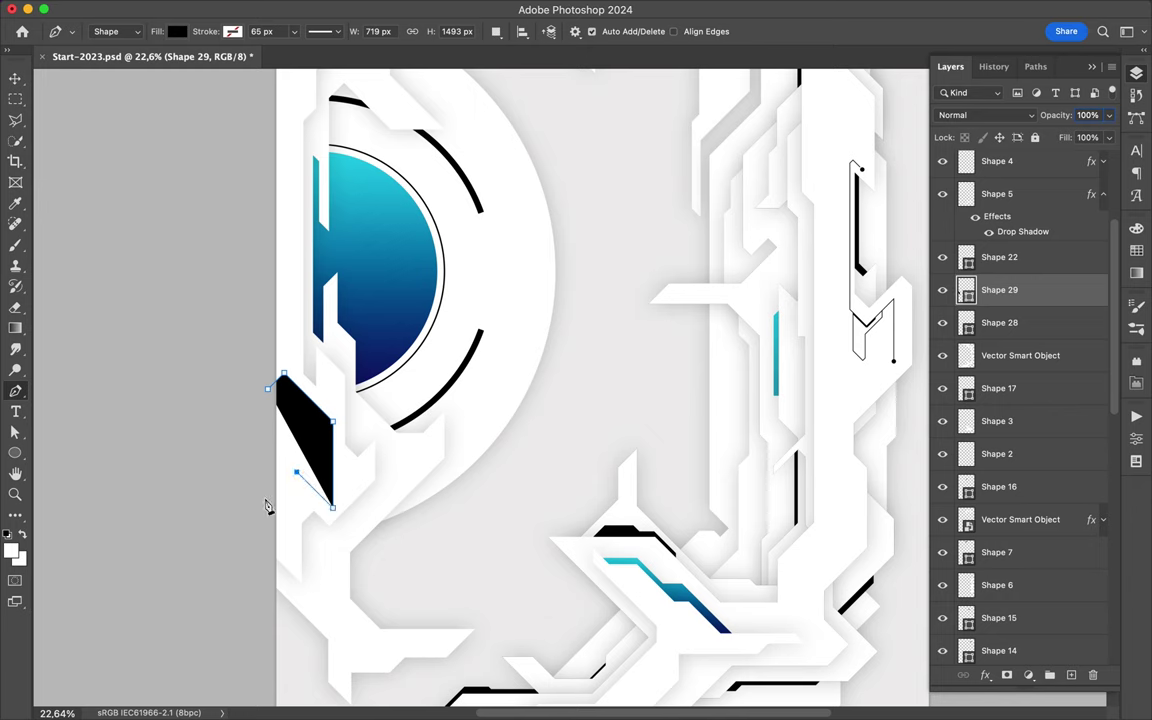
left_click(177, 31)
left_click(84, 116)
right_click(1000, 290)
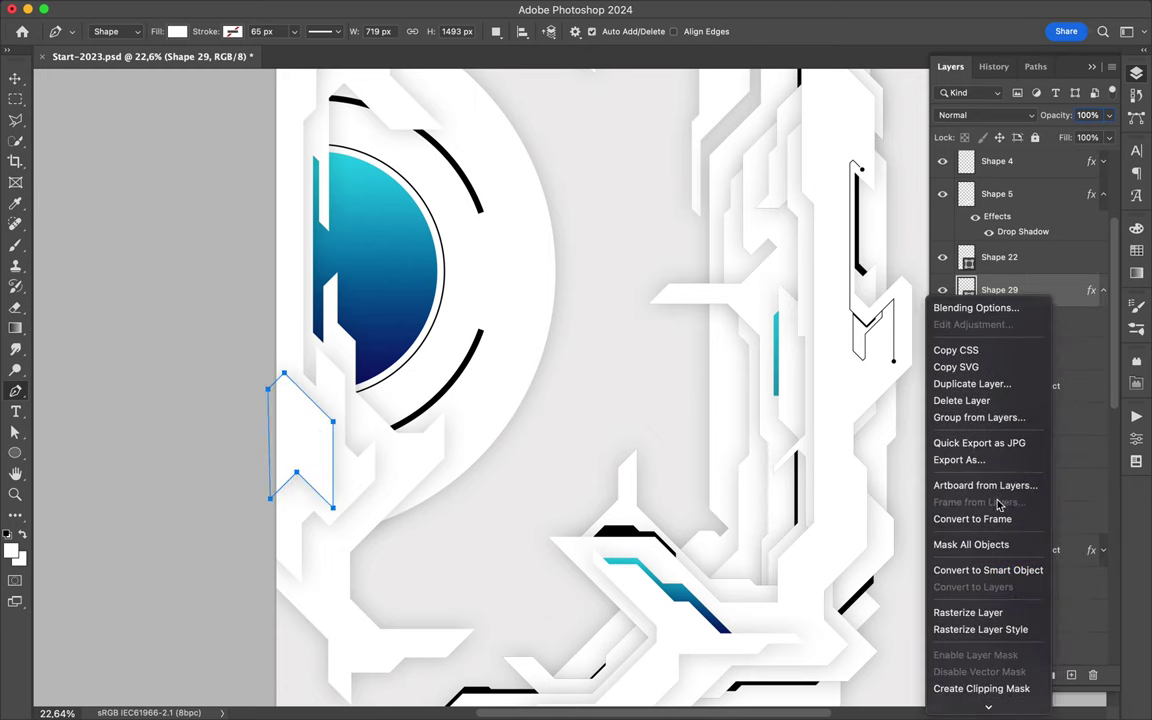
left_click(955, 619)
scroll(612, 483, "down", 2)
Step: Duplicate the circle, lower it in the stack, enlarge it to about 126%, and fill it white
key("u")
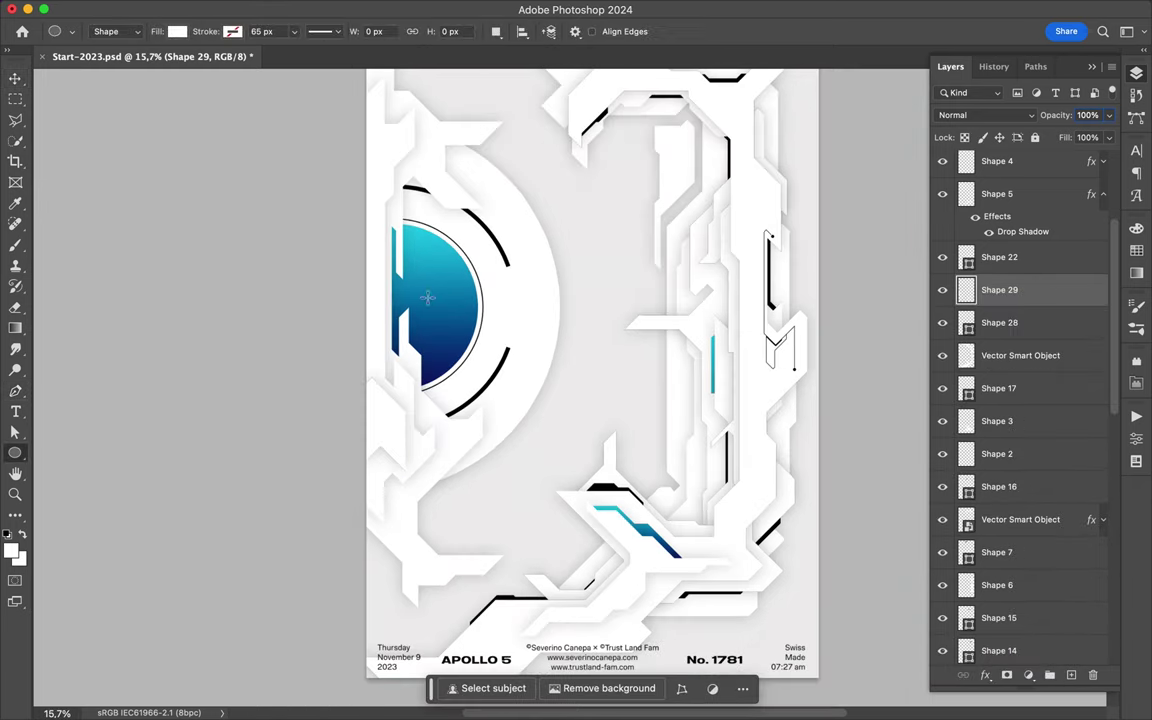
scroll(1020, 450, "down", 10)
key("v")
left_click_drag(1016, 650, 1016, 582)
key("ctrl+t")
left_click_drag(483, 306, 499, 311)
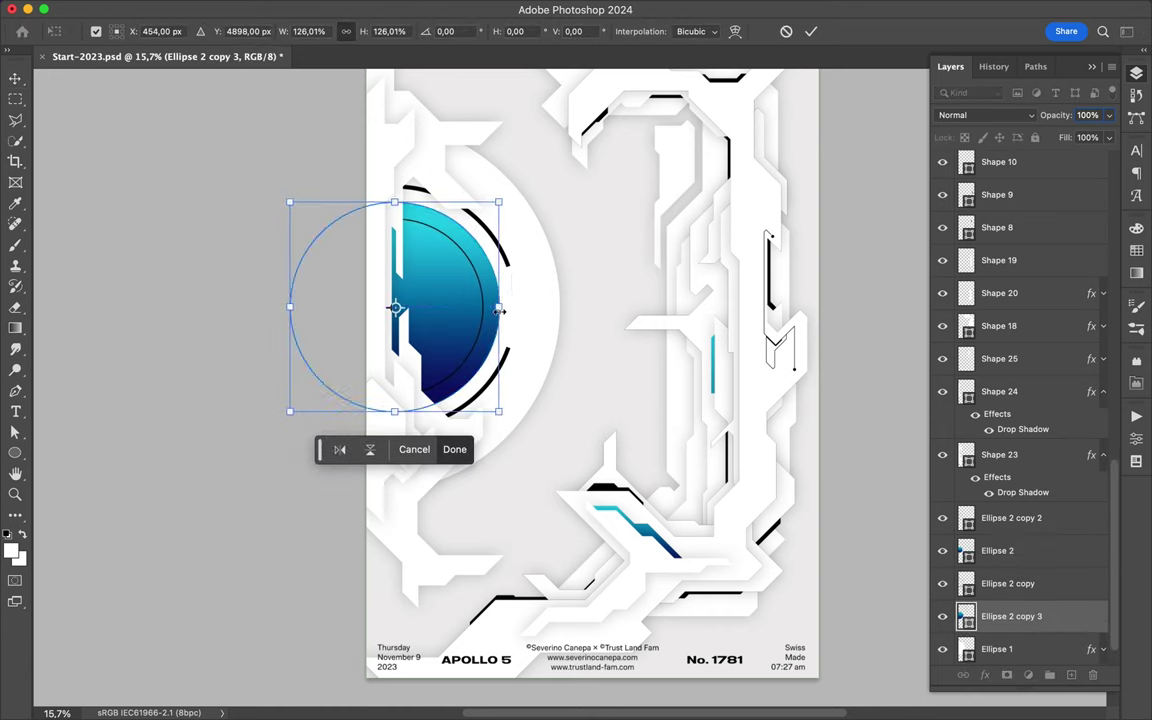
key("Return")
left_click(238, 31)
left_click(142, 118)
Step: Paste the drop shadow layer style onto the enlarged white circle
right_click(1010, 616)
left_click(1036, 615)
right_click(1036, 615)
left_click(985, 486)
key("v")
Step: Duplicate the shadowed circle, enlarge the copy to about 142%, and save
key("ctrl+j")
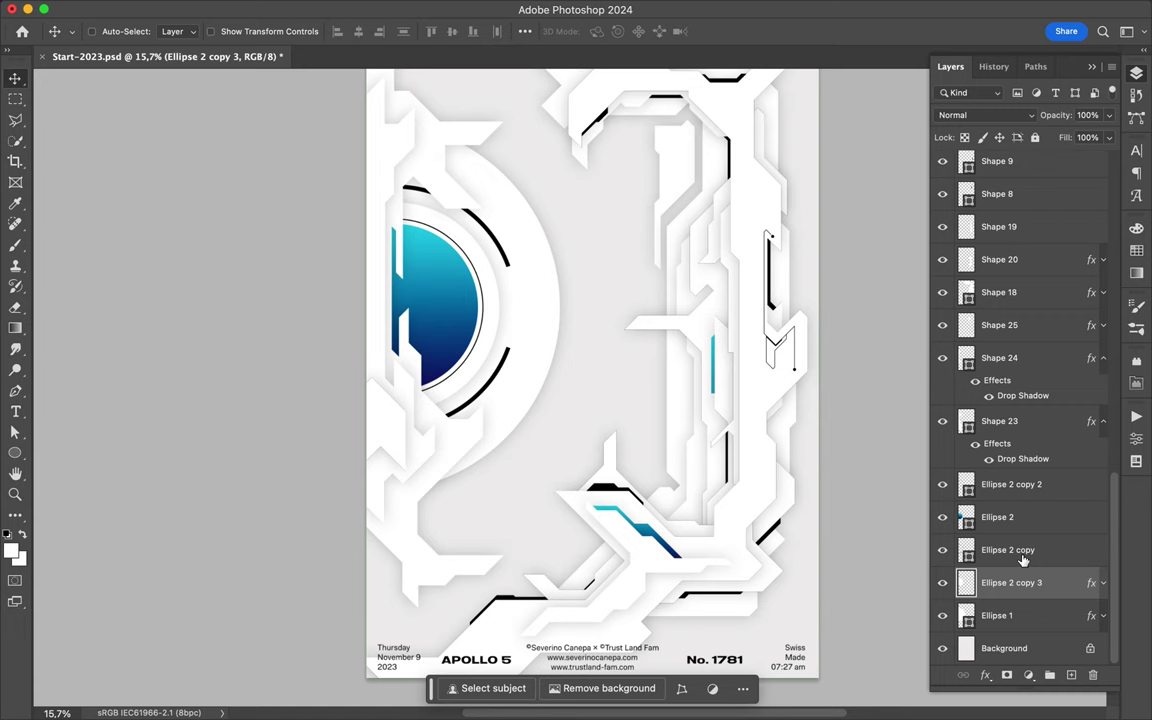
key("ctrl+t")
left_click_drag(488, 298, 543, 306)
key("Return")
key("ctrl+s")
Step: Build a diagonal hatch strip from repeated lines, paste it into the poster, rotate and position it
left_click(451, 417)
left_click(340, 527)
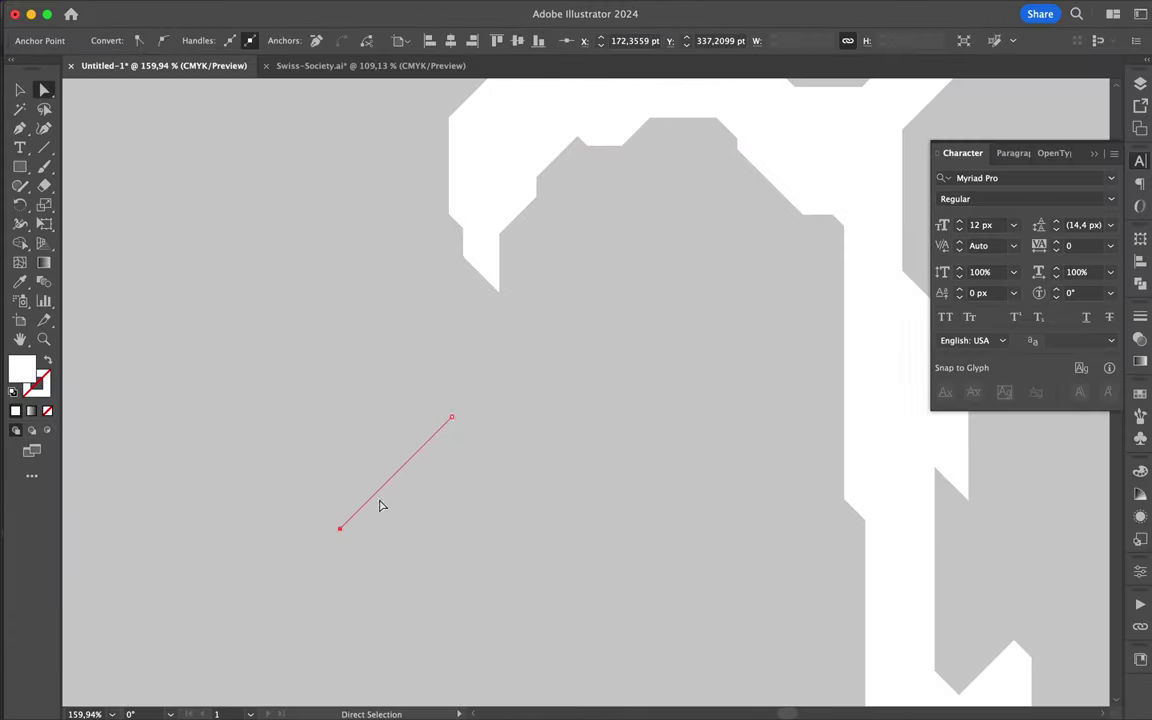
key("ctrl+0")
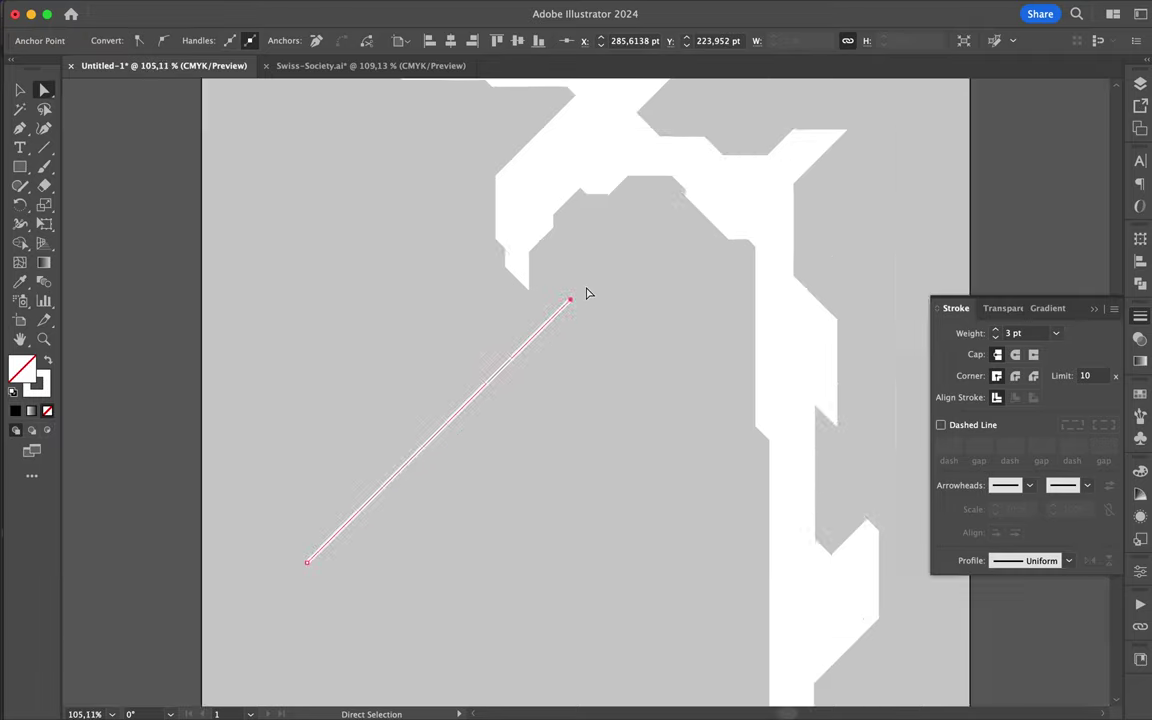
key("v")
key("alt+shift+Left")
key("alt+shift+Left")
key("alt+shift+Left")
key("ctrl+c")
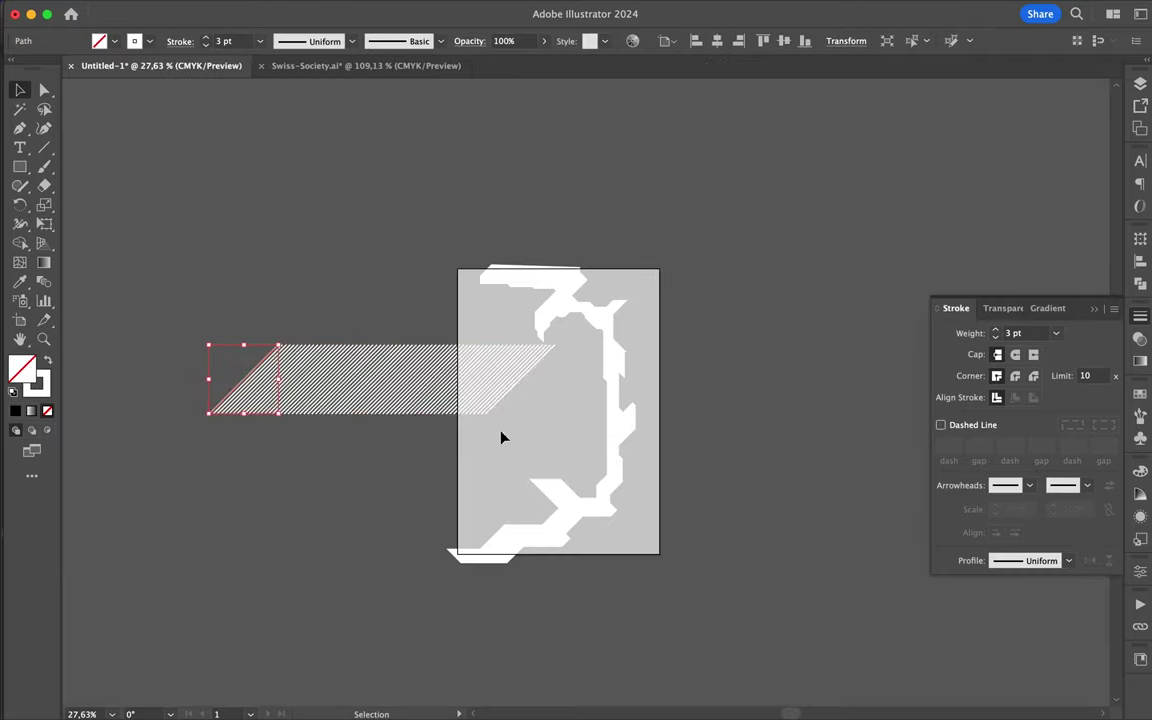
key("ctrl+Left")
key("ctrl+v")
left_click_drag(364, 319, 501, 592)
Step: Duplicate the hatch strip and move the copy to the top of the poster
key("Return")
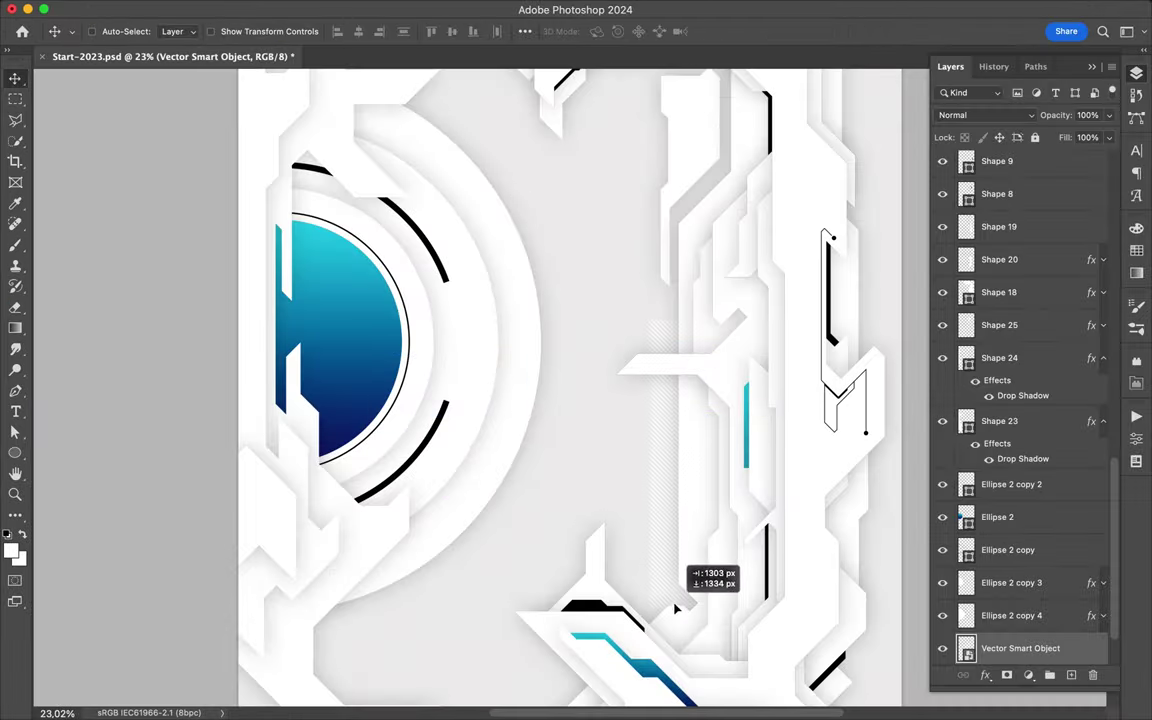
key("ctrl+minus")
key("ctrl+j")
key("ctrl+t")
left_click_drag(445, 244, 519, 187)
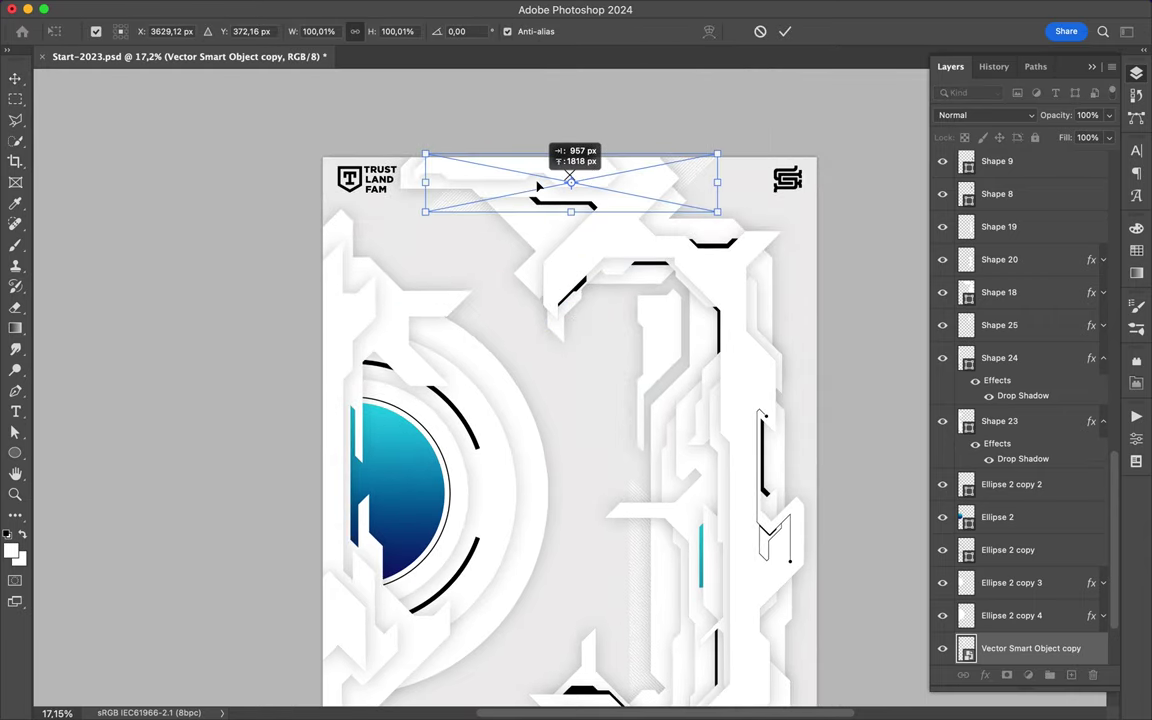
key("Return")
Step: Bring another hatch strip in at the poster's right edge
left_click(535, 692)
double_click(250, 390)
key("Return")
mouse_move(600, 405)
left_mouse_down()
mouse_move(600, 390)
mouse_move(790, 238)
left_mouse_up()
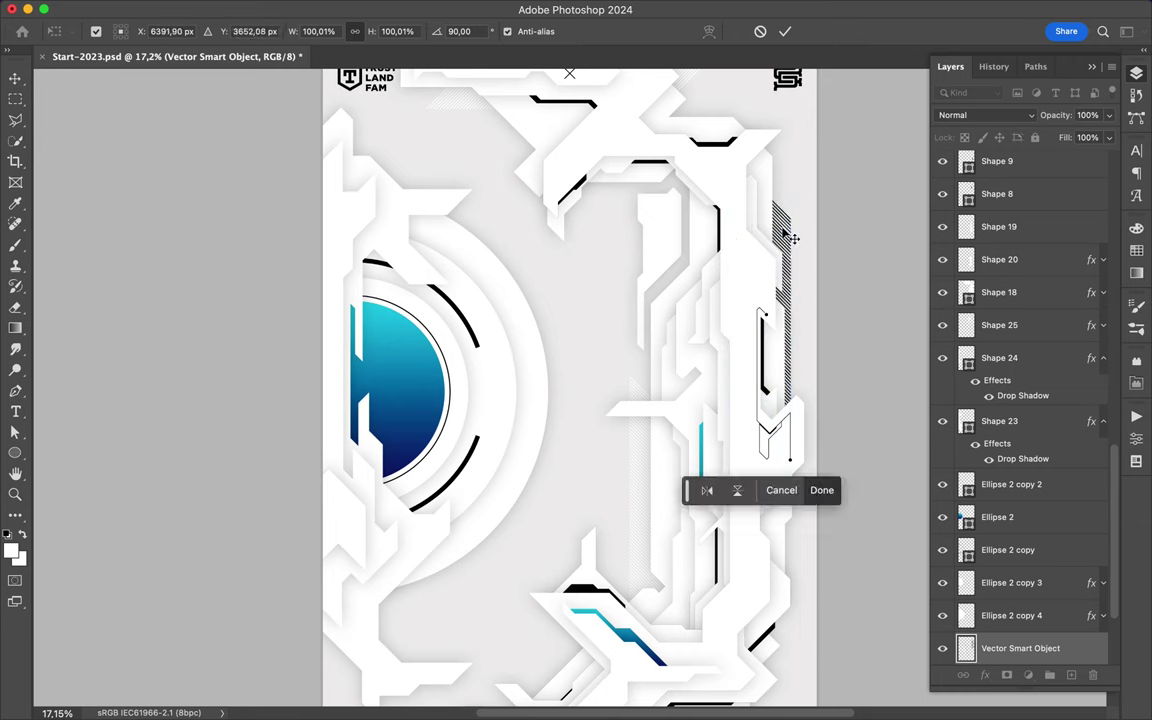
key("Return")
Step: Copy a section of the right-edge hatch to a new layer and move it left
left_click_drag(772, 192, 874, 463)
key("ctrl+j")
key("v")
left_click_drag(780, 300, 579, 230)
scroll(579, 230, "up", 3)
scroll(579, 228, "up", 2)
Step: Select a tall vertical band of the hatch with the Rectangular Marquee
key("m")
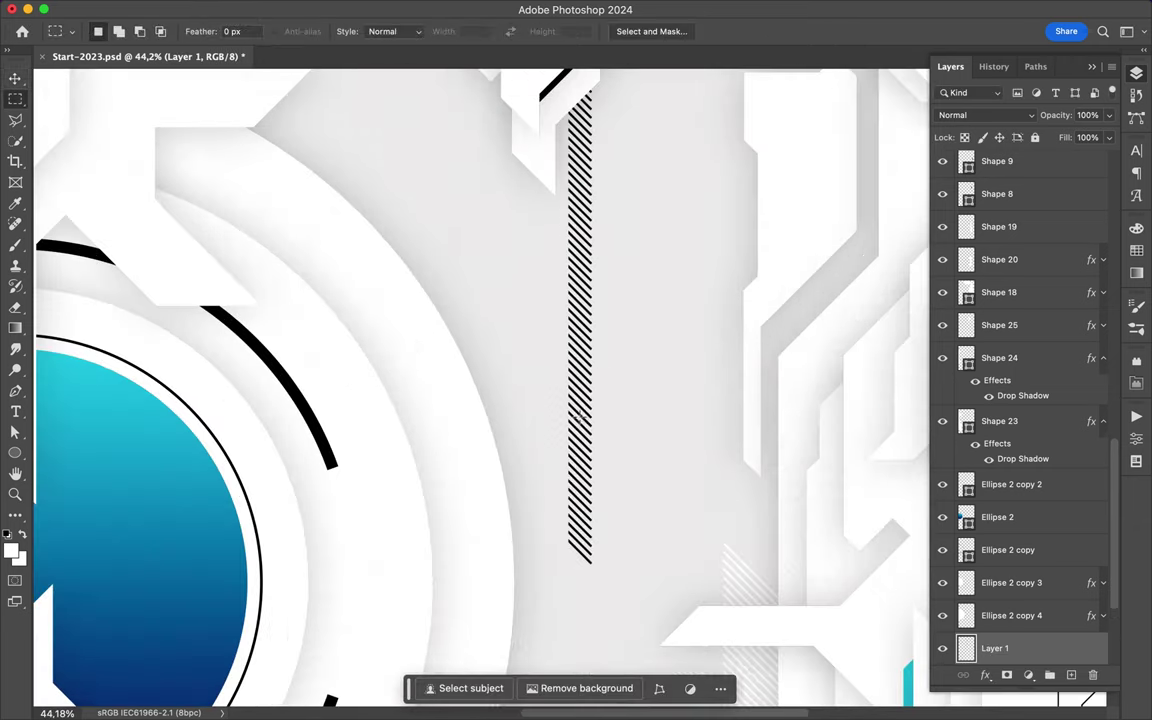
scroll(579, 226, "down", 1)
left_click_drag(609, 705, 589, 207)
scroll(687, 489, "down", 3)
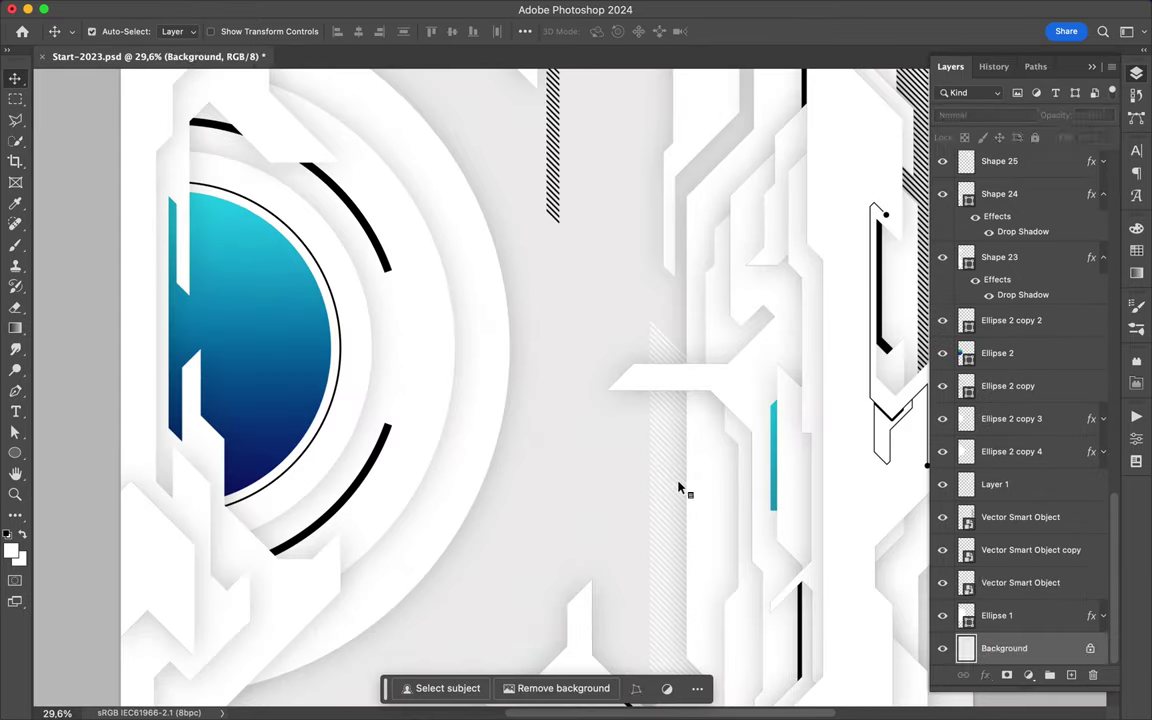
key("m")
scroll(587, 301, "down", 1)
Step: Rasterize the hatch layer and the upper hatch layer
right_click(1020, 582)
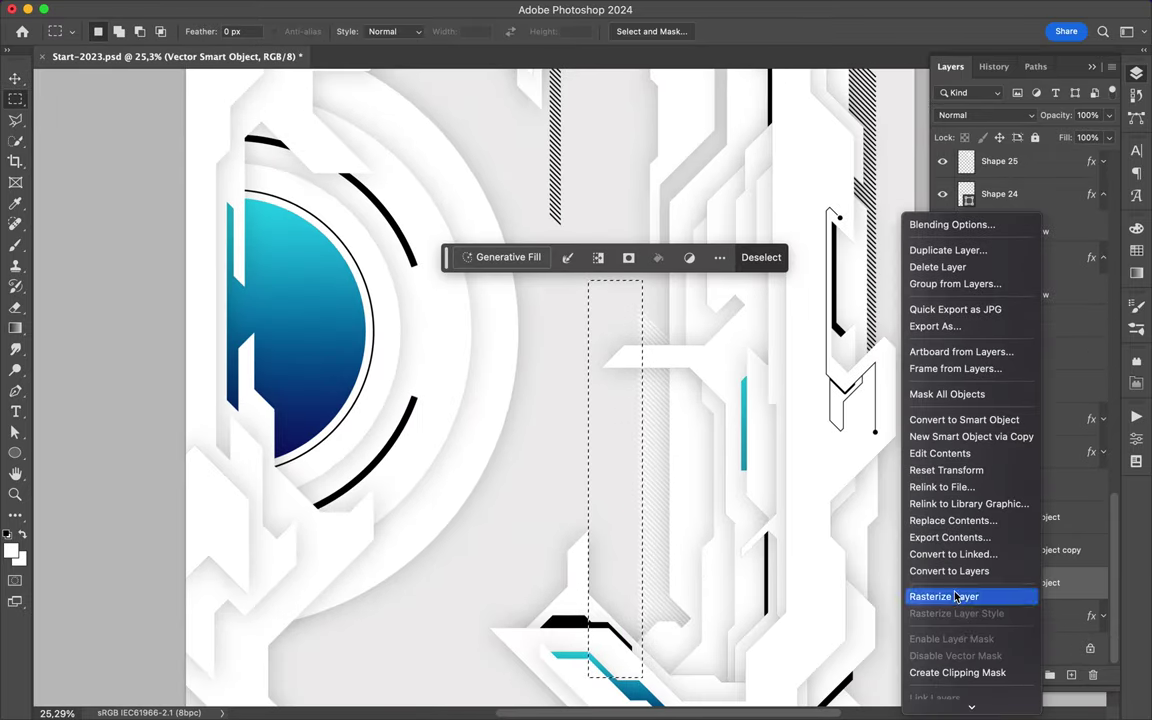
left_click(960, 591)
key("v")
scroll(787, 255, "right", 3)
right_click(1010, 517)
left_click(920, 545)
Step: Select a tall narrow hatch band and rasterize the hatch copy layer
key("m")
left_click_drag(805, 128, 787, 578)
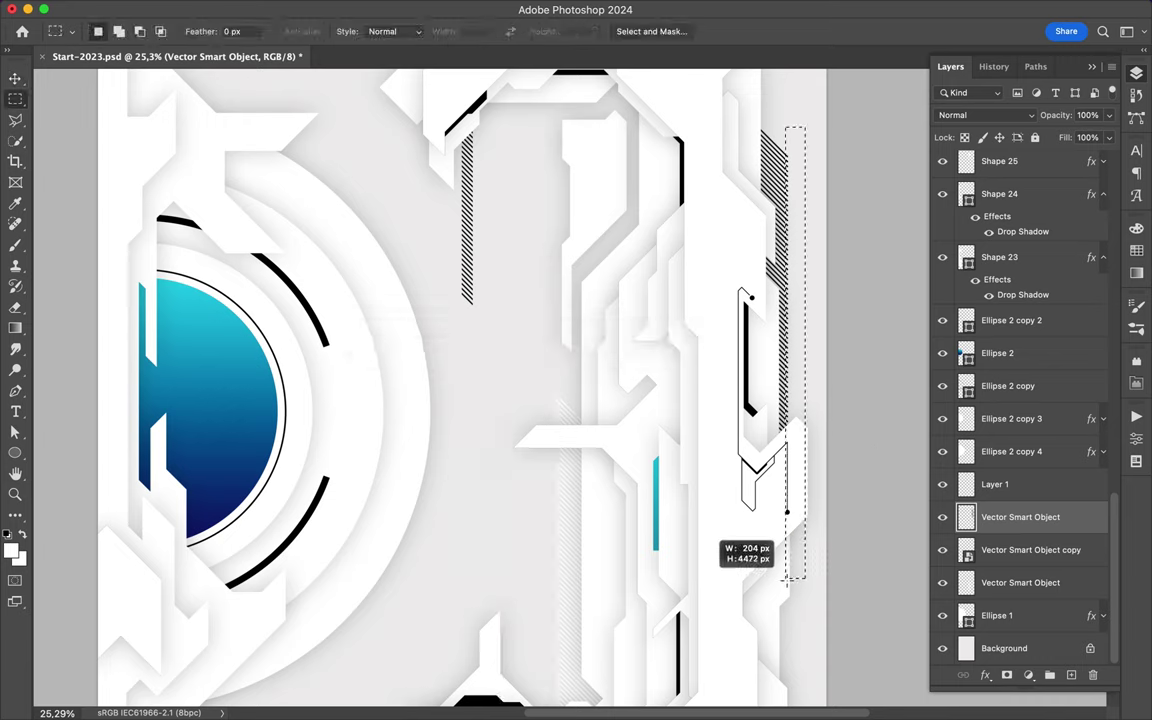
scroll(787, 578, "up", 5)
key("v")
right_click(1030, 549)
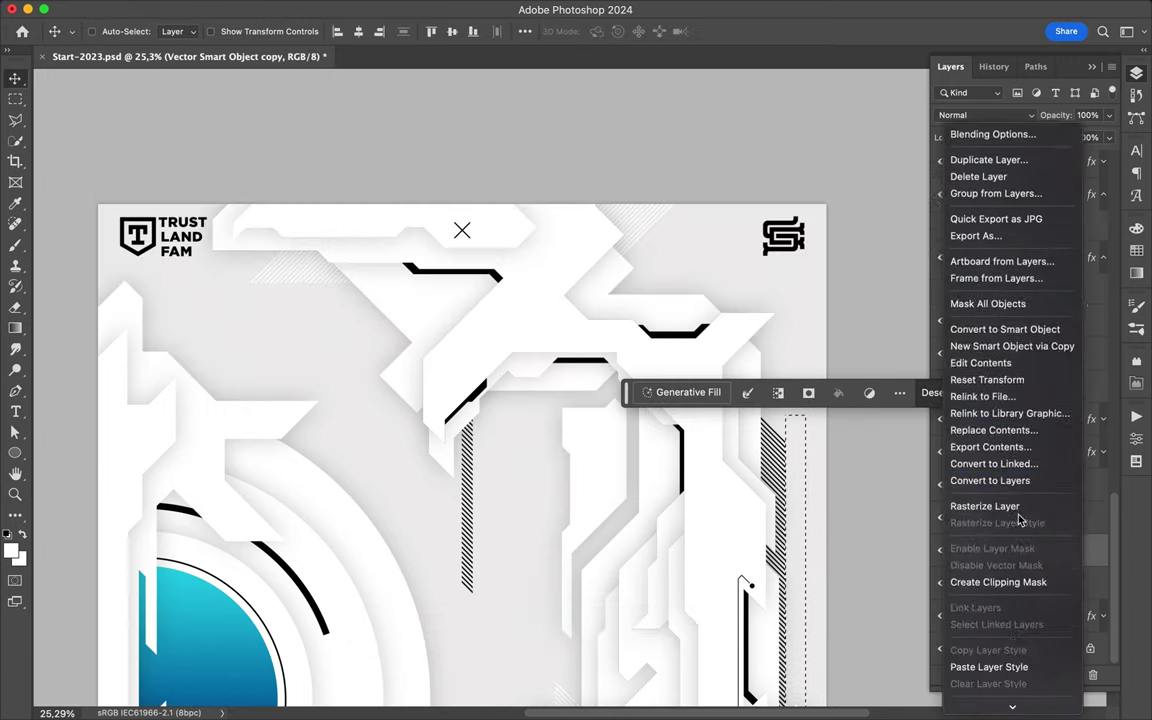
left_click(925, 493)
Step: Cut a band from the top hatch, move it into place, and duplicate it above Shape 24
key("m")
left_click_drag(217, 318, 563, 277)
key("v")
scroll(591, 404, "down", 2)
mouse_move(500, 380)
left_mouse_down()
mouse_move(500, 405)
mouse_move(240, 490)
left_mouse_up()
scroll(505, 400, "down", 2)
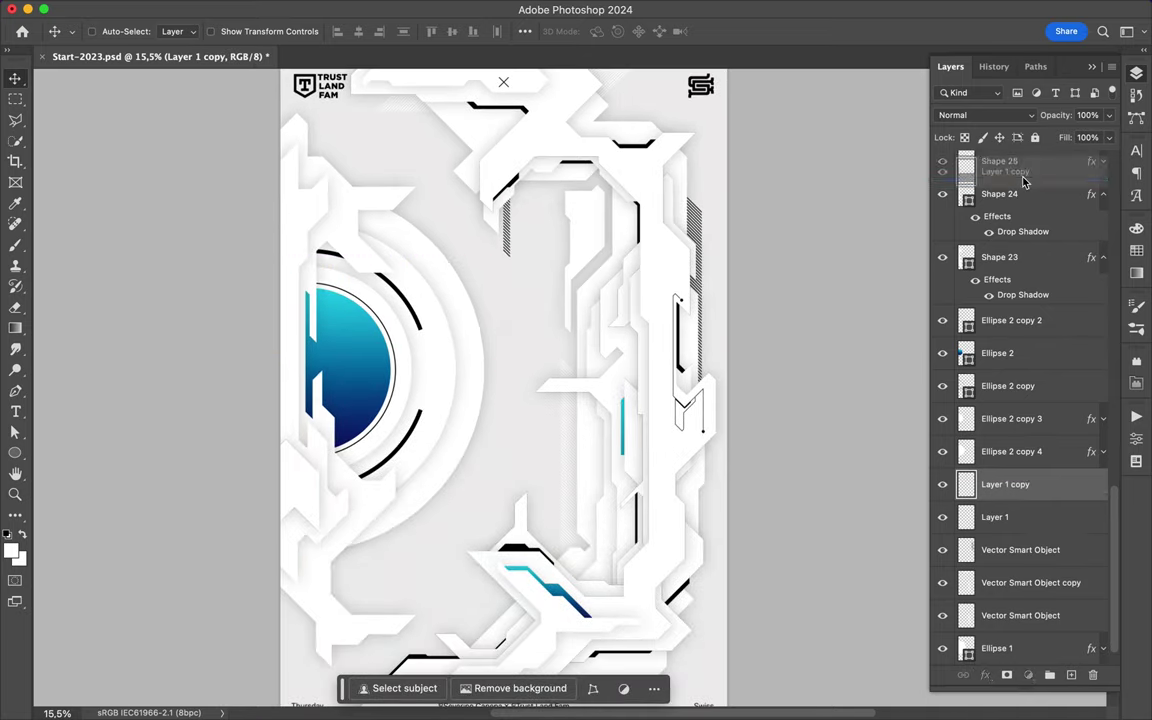
left_click_drag(1010, 553, 1000, 178)
left_click_drag(300, 445, 268, 445)
scroll(707, 303, "up", 3)
Step: With Shape 27 selected, draw a new thin line path with the Pen tool
scroll(707, 303, "up", 3)
left_click(1003, 224)
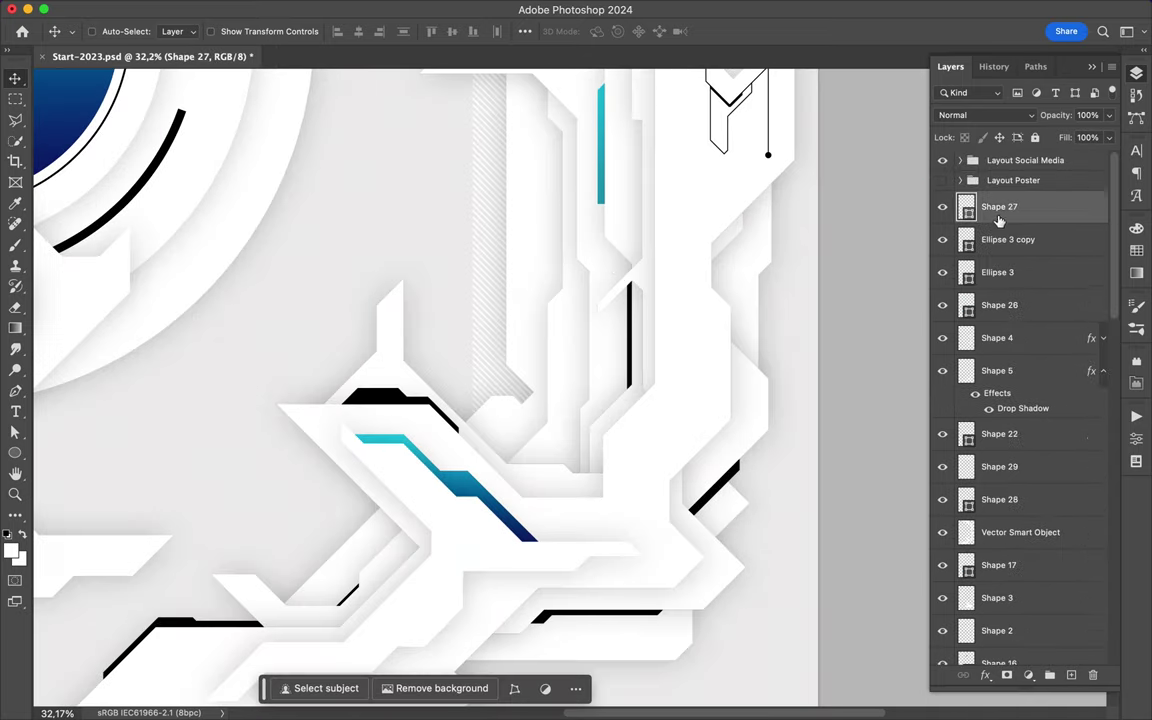
key("p")
left_click(618, 447)
left_click(618, 513)
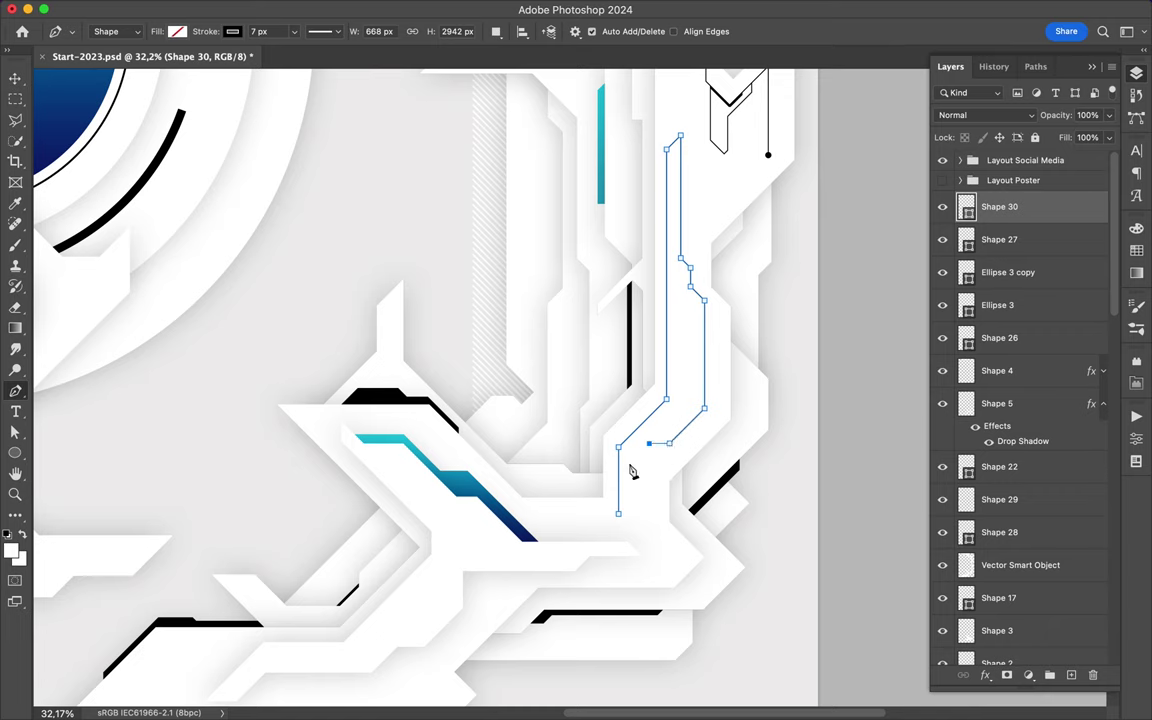
Step: Give the new shape a light grey fill
left_click(177, 31)
key("Escape")
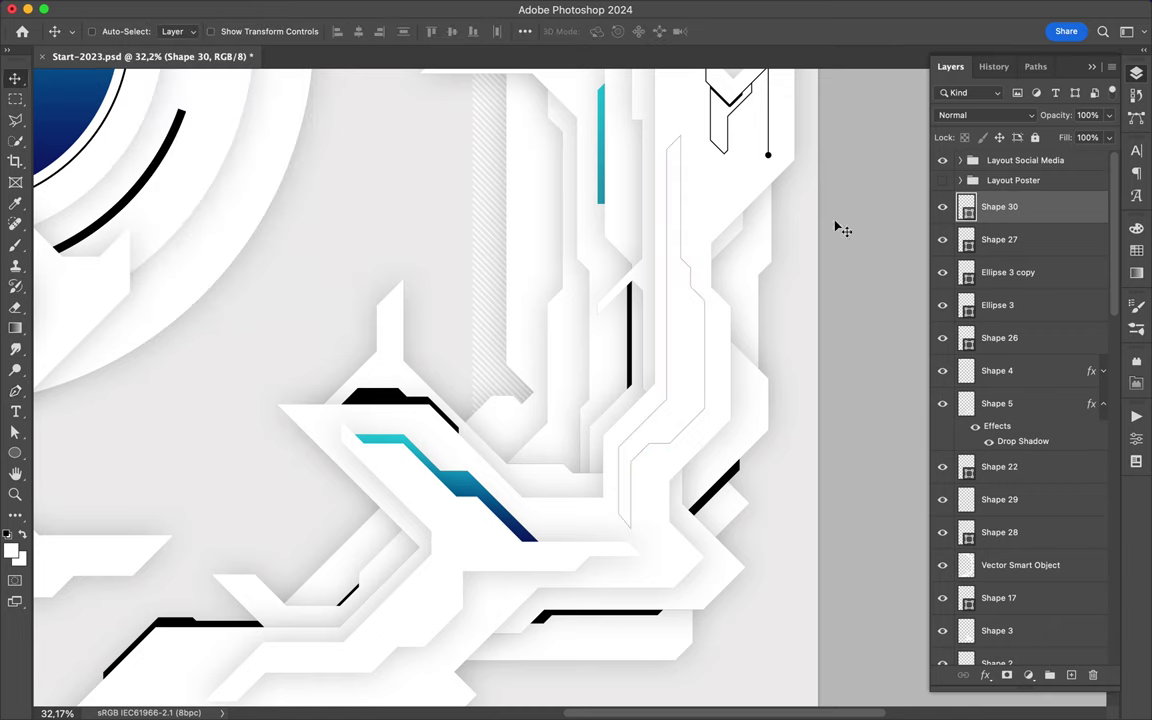
key("a")
left_click(238, 31)
left_click(268, 117)
scroll(514, 463, "down", 1)
Step: Draw a new shape above the bottom text and rasterize its layer
key("p")
left_click(514, 463)
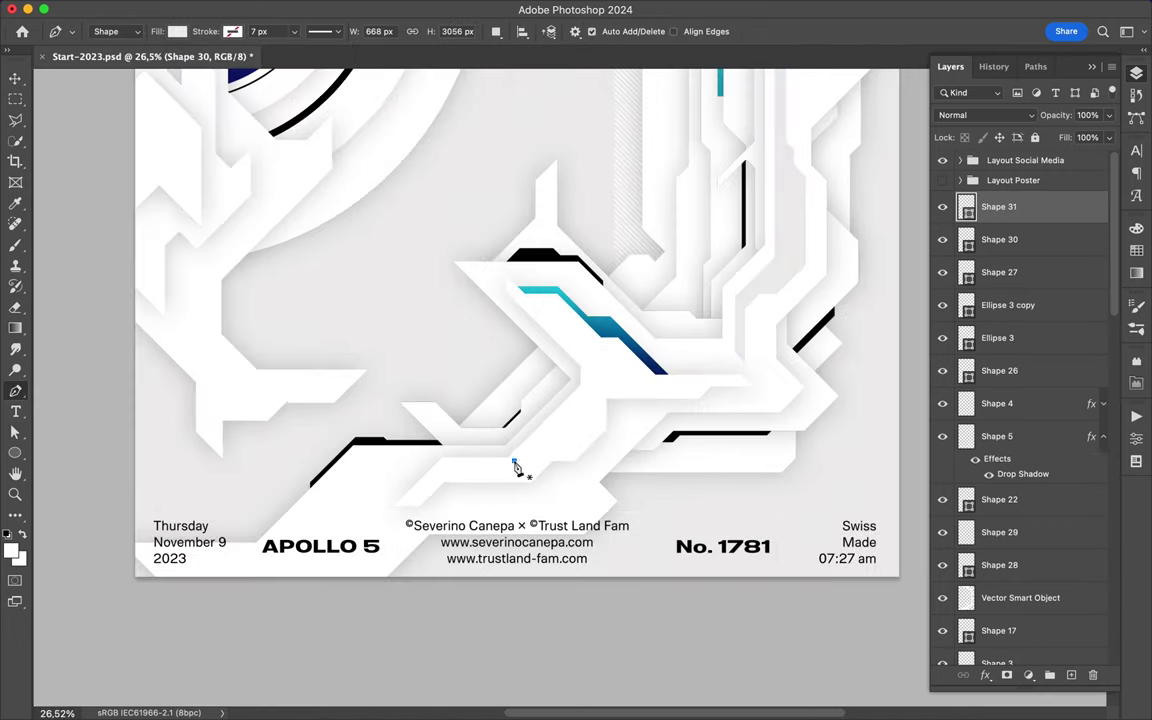
left_click(514, 461)
right_click(990, 206)
left_click(880, 509)
key("l")
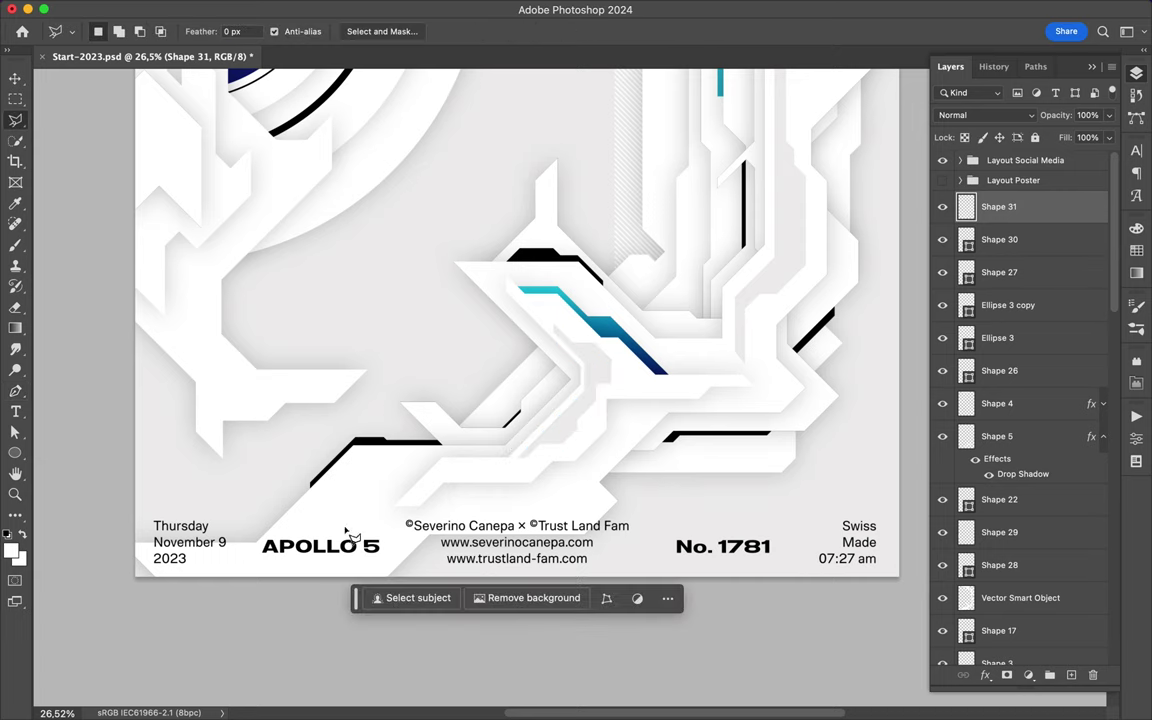
Step: Start a shape near APOLLO 5 and drag Shape 33 down above Shape 23
key("p")
left_click(195, 568)
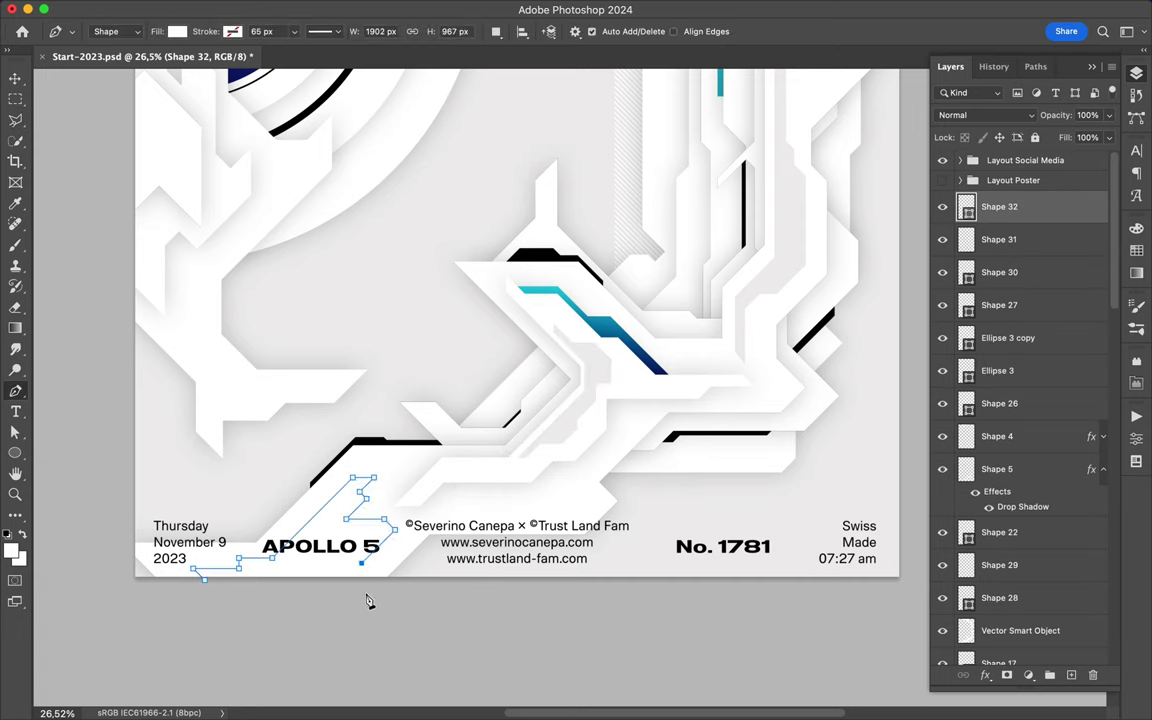
left_click(238, 31)
key("p")
scroll(222, 392, "up", 3)
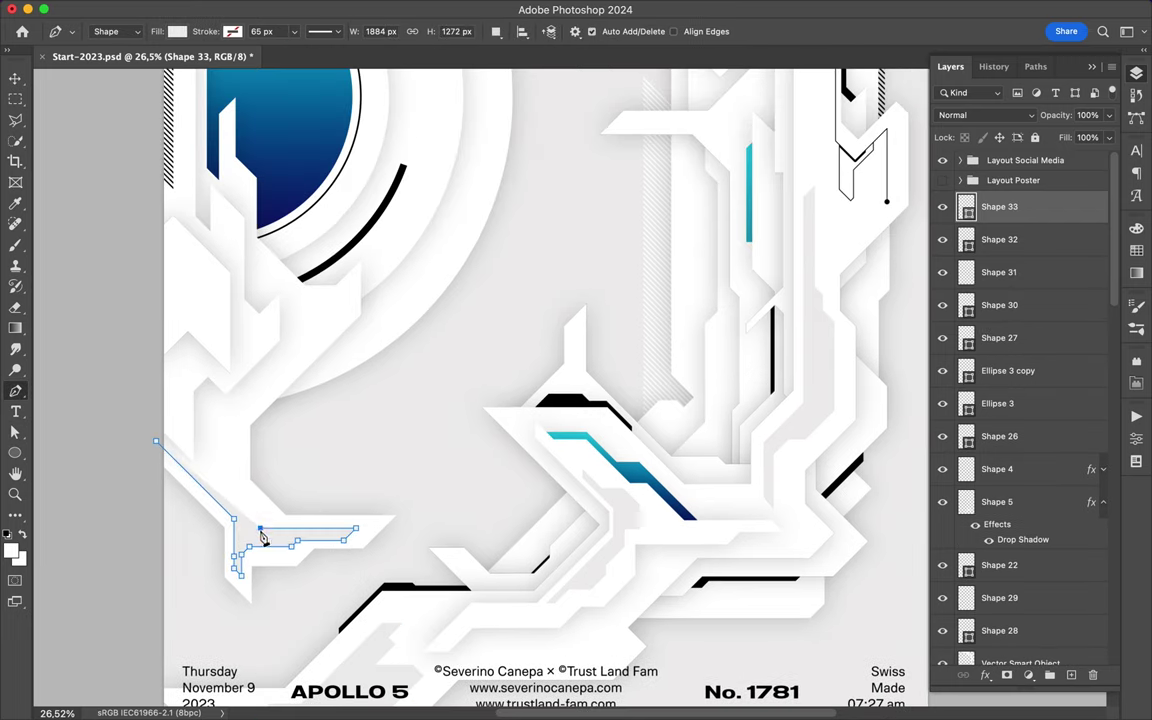
mouse_move(1003, 208)
left_mouse_down()
mouse_move(995, 628)
mouse_move(990, 496)
left_mouse_up()
scroll(573, 293, "down", 5)
scroll(740, 285, "up", 5)
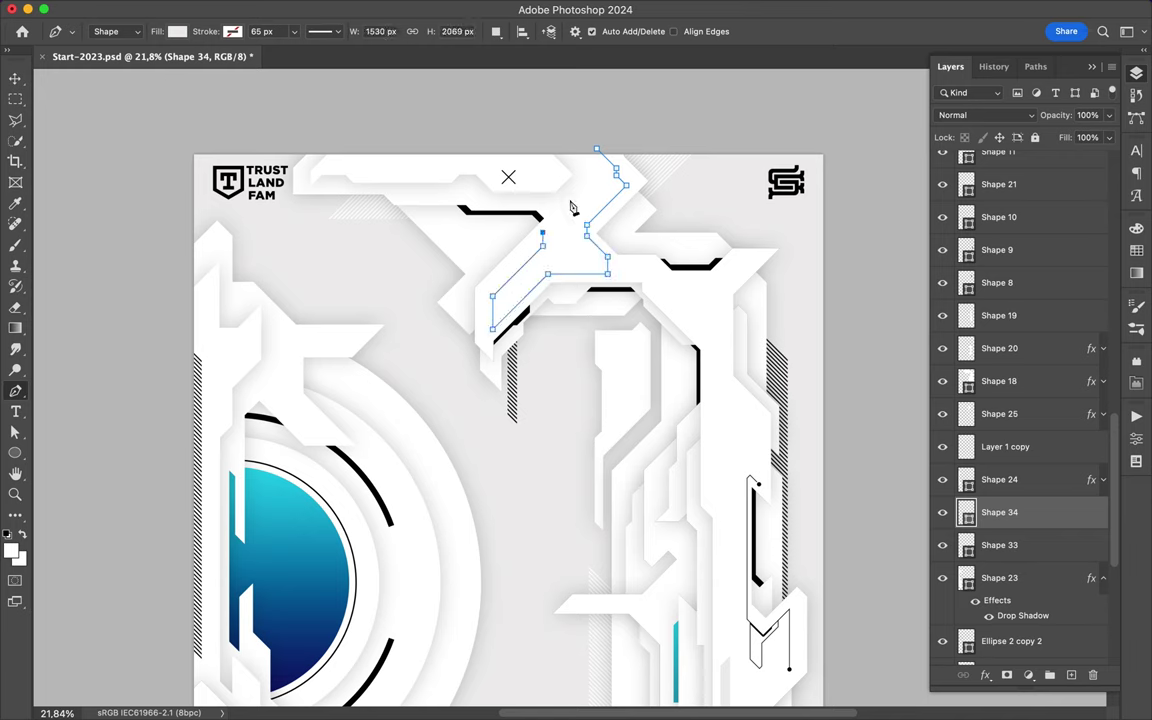
Step: Give the new shape near the top a light grey fill
left_click(177, 31)
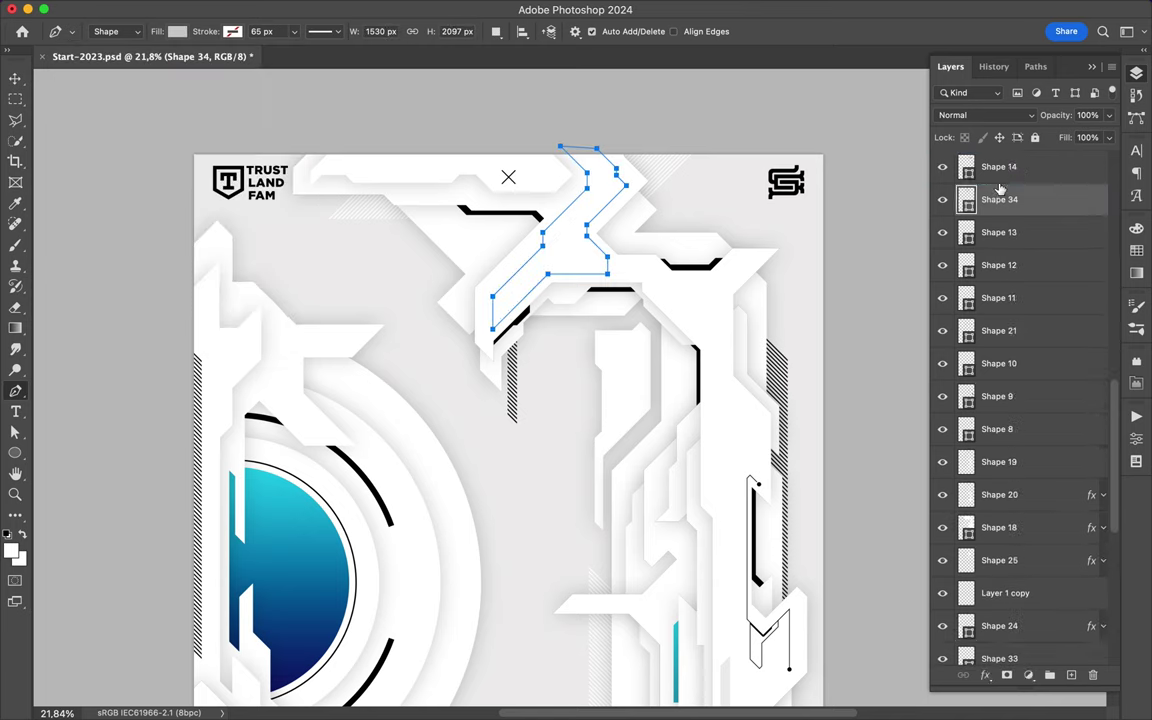
scroll(954, 250, "down", 5)
key("a")
key("p")
Step: Draw Shape 35 with the Pen tool and rasterize its layer
left_click(585, 209)
left_click(597, 209)
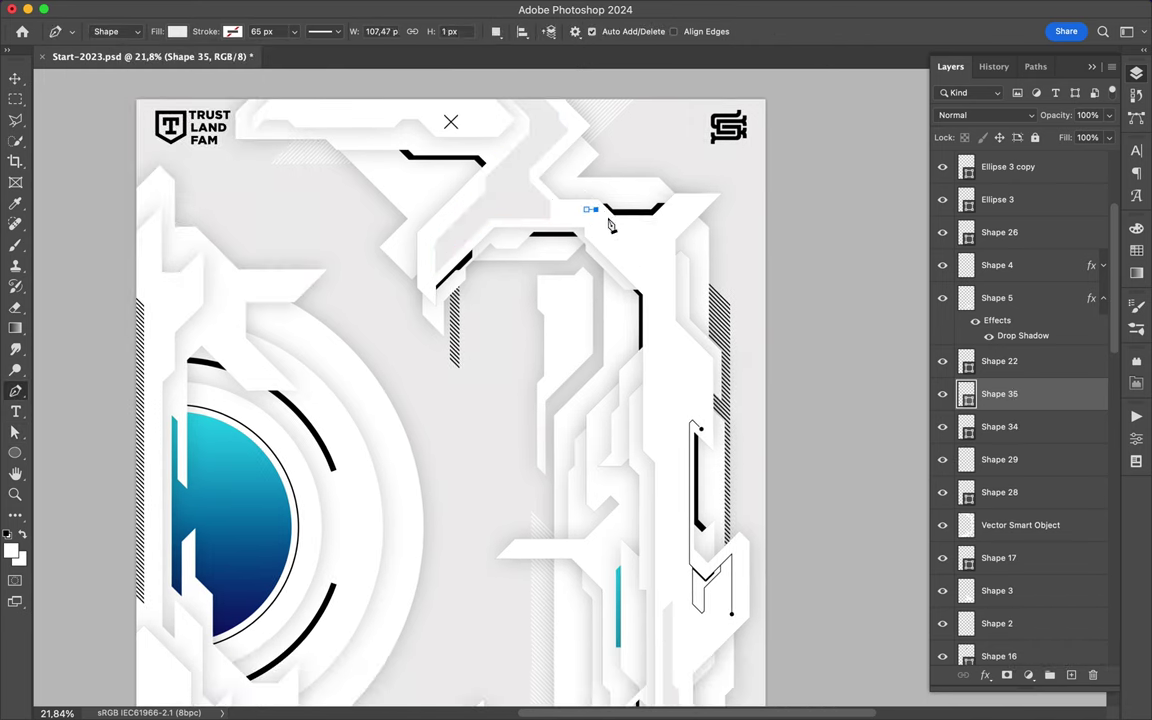
right_click(999, 393)
left_click(960, 689)
key("l")
scroll(612, 218, "down", 3)
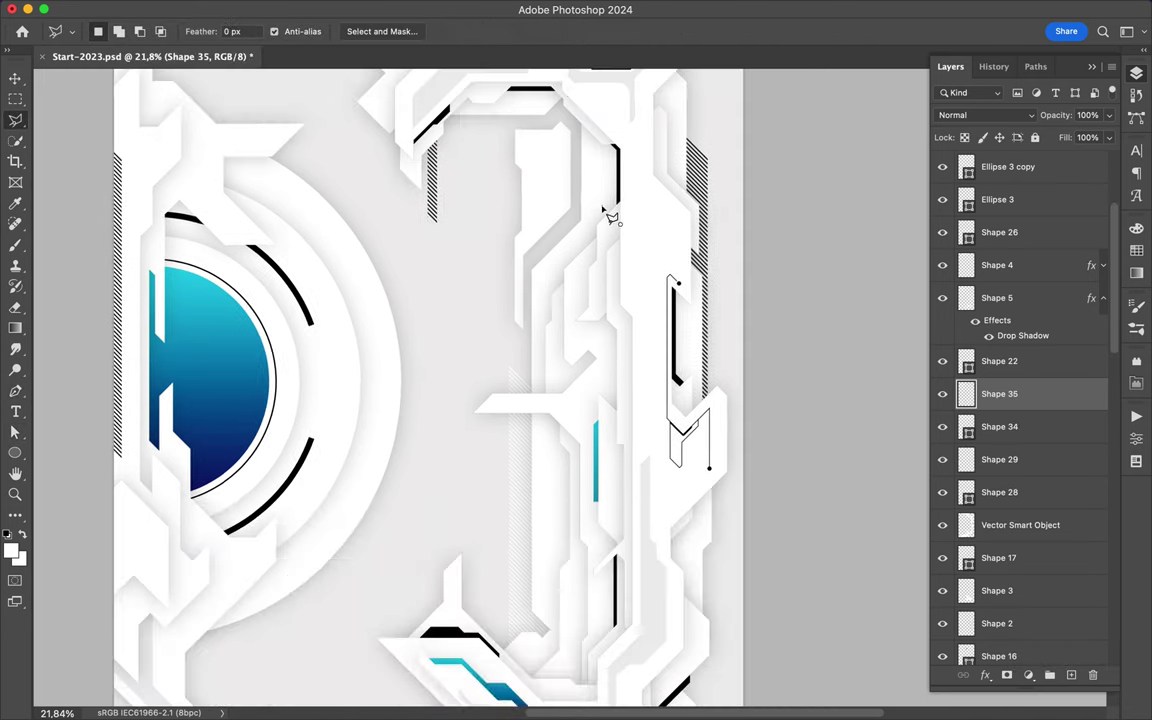
Step: Draw vertical line Shape 36 in the right column and move it to the top of Layers
key("p")
left_click(629, 147)
left_click(629, 302)
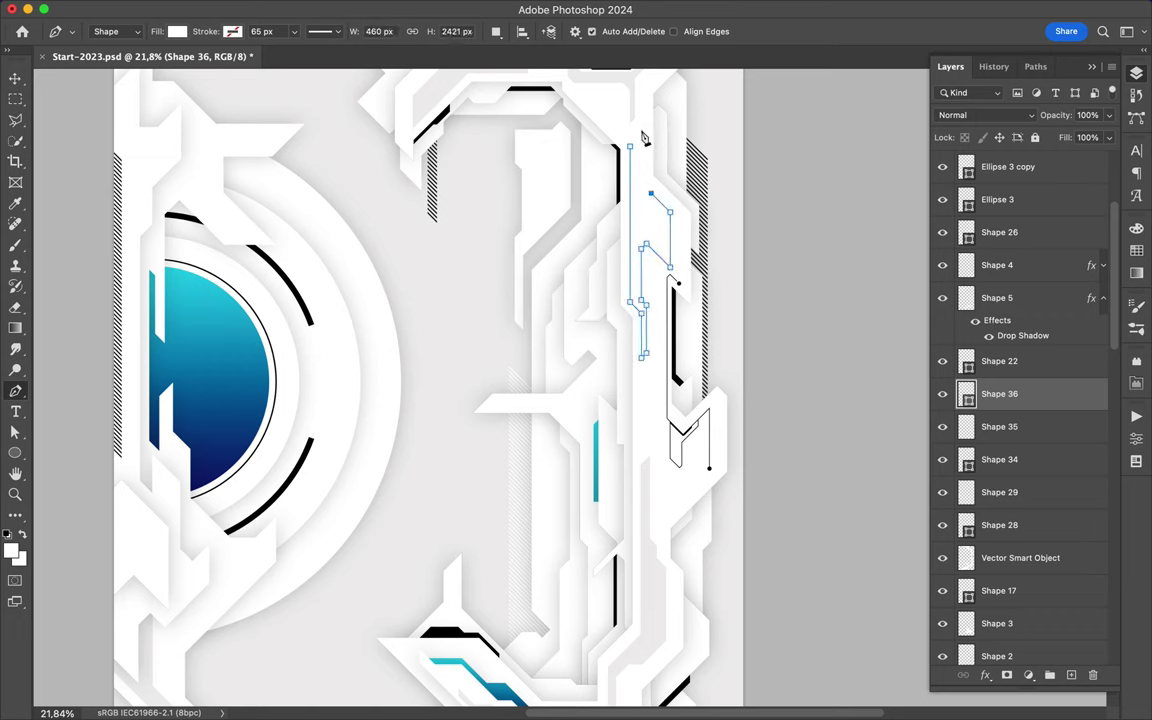
left_click_drag(999, 393, 999, 200)
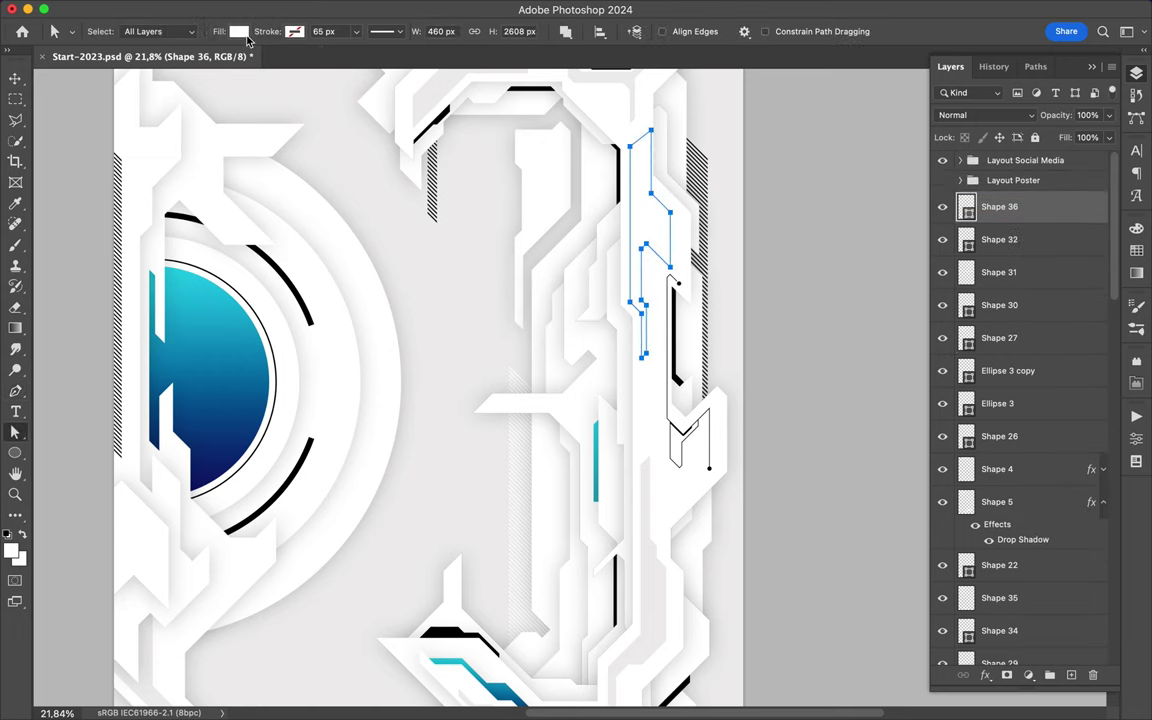
key("v")
Step: Trim the line short with a Polygonal Lasso selection and fit the poster in view
key("l")
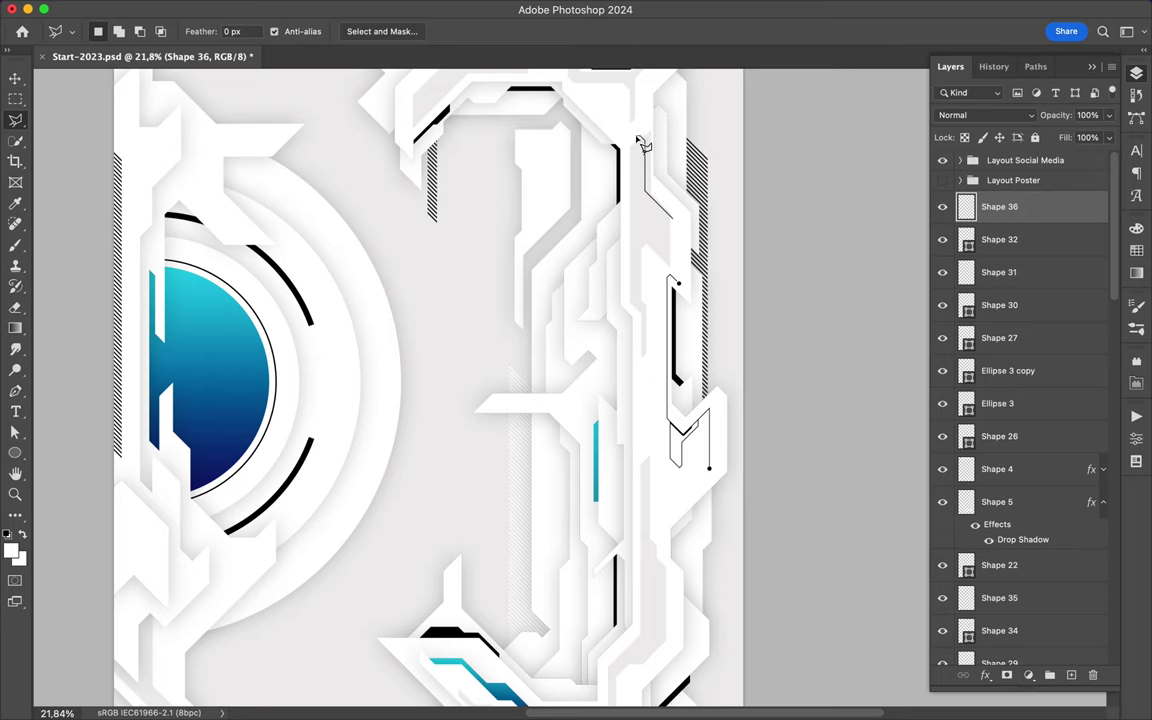
left_click(631, 148)
left_click(672, 217)
left_click(631, 150)
key("v")
key("ctrl+0")
Step: Duplicate Ellipse 1 and scale the copy to 91.16%
left_click(660, 365, "ctrl")
key("ctrl+j")
key("ctrl+t")
left_click_drag(552, 358, 605, 375)
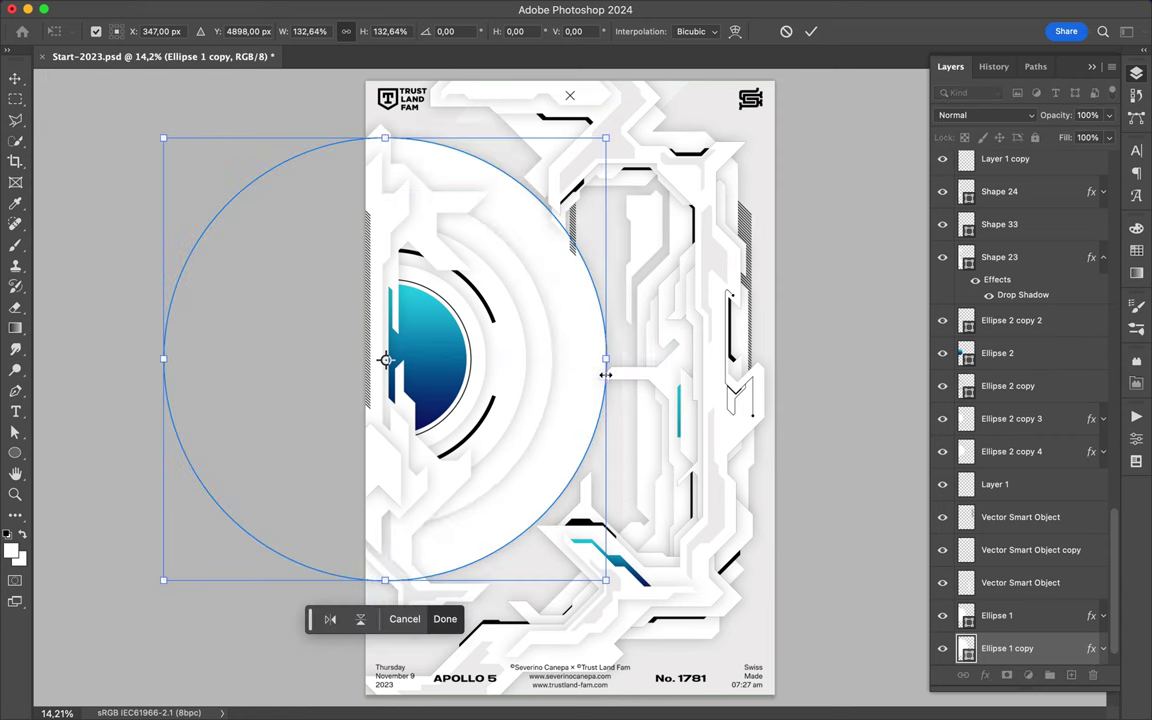
key("Return")
key("ctrl+t")
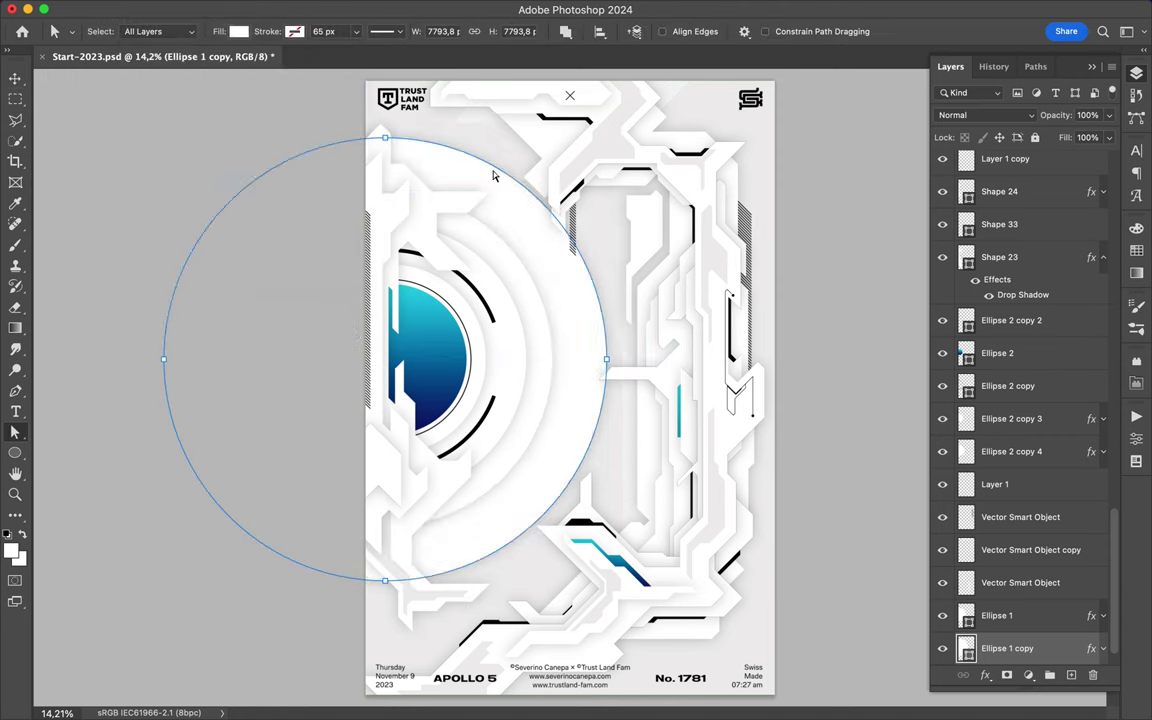
key("Escape")
key("ctrl+t")
left_click_drag(605, 358, 586, 358)
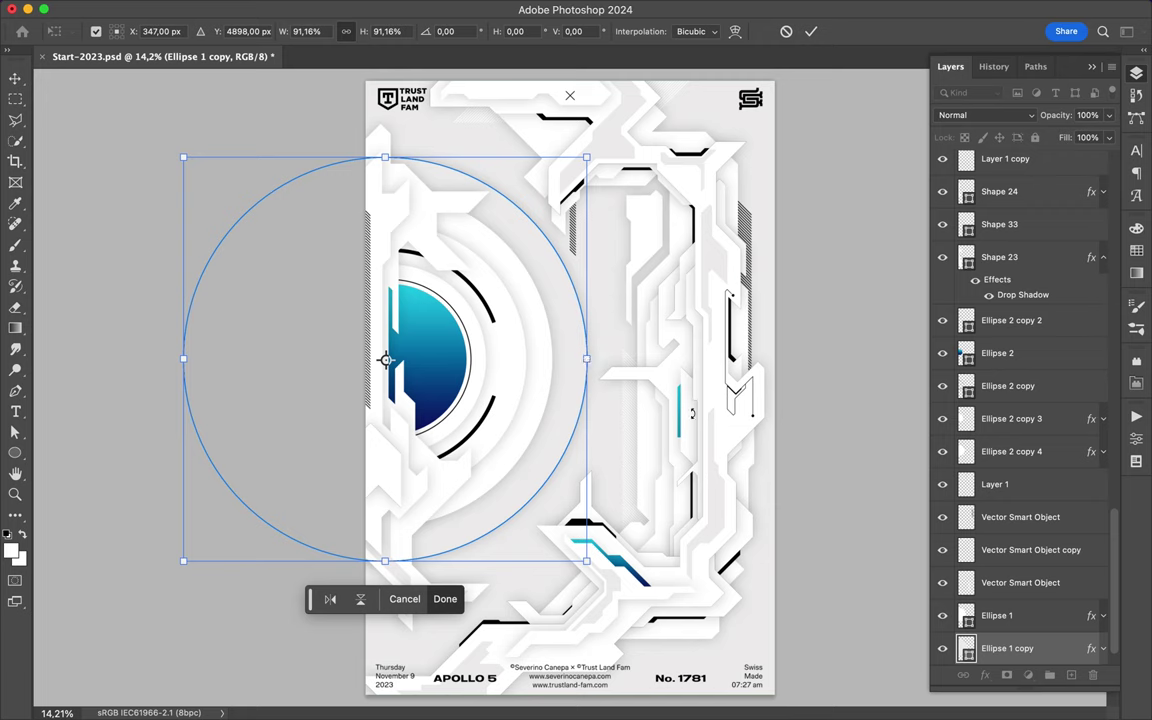
Step: Add an Ellipse 2 copy scaled to about 45% inside the blue disc
key("Return")
left_click_drag(440, 360, 470, 360)
key("ctrl+t")
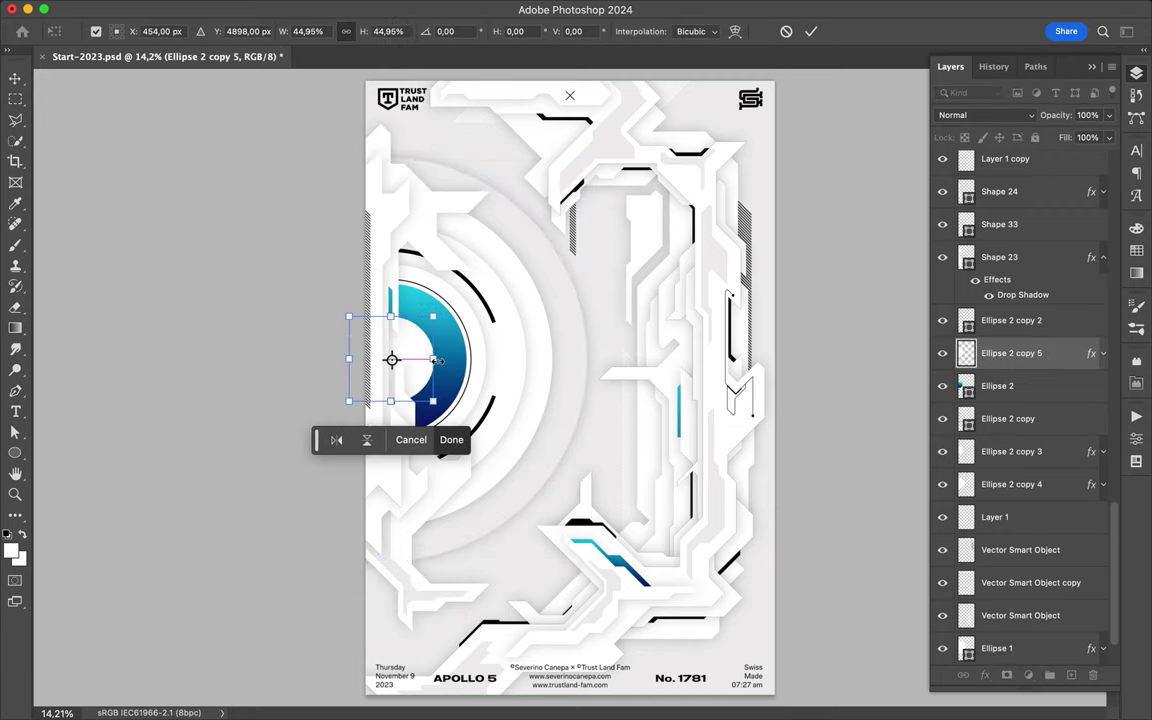
key("Return")
scroll(585, 345, "up", 2)
scroll(585, 345, "up", 4)
Step: Draw a four-point line above the footer text, ending near the poster's centre
key("p")
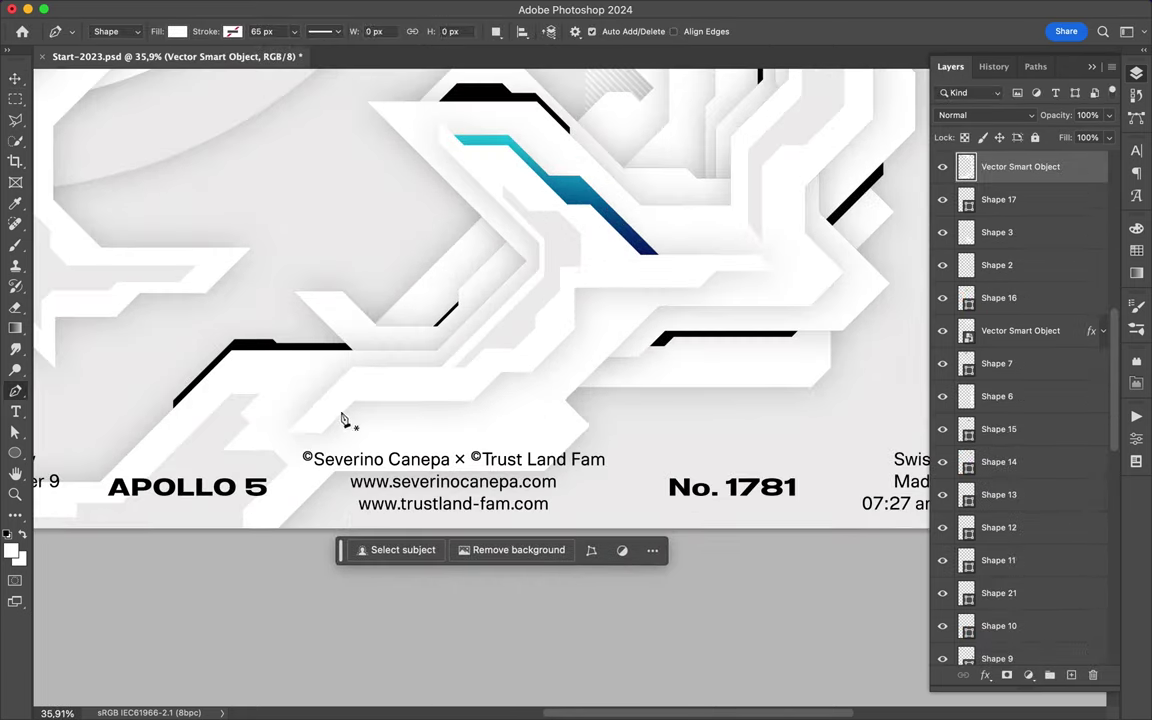
left_click(341, 410)
left_click(423, 410)
left_click(437, 424)
left_click(484, 424)
Step: Set that line to no fill with a black stroke
left_click(177, 31)
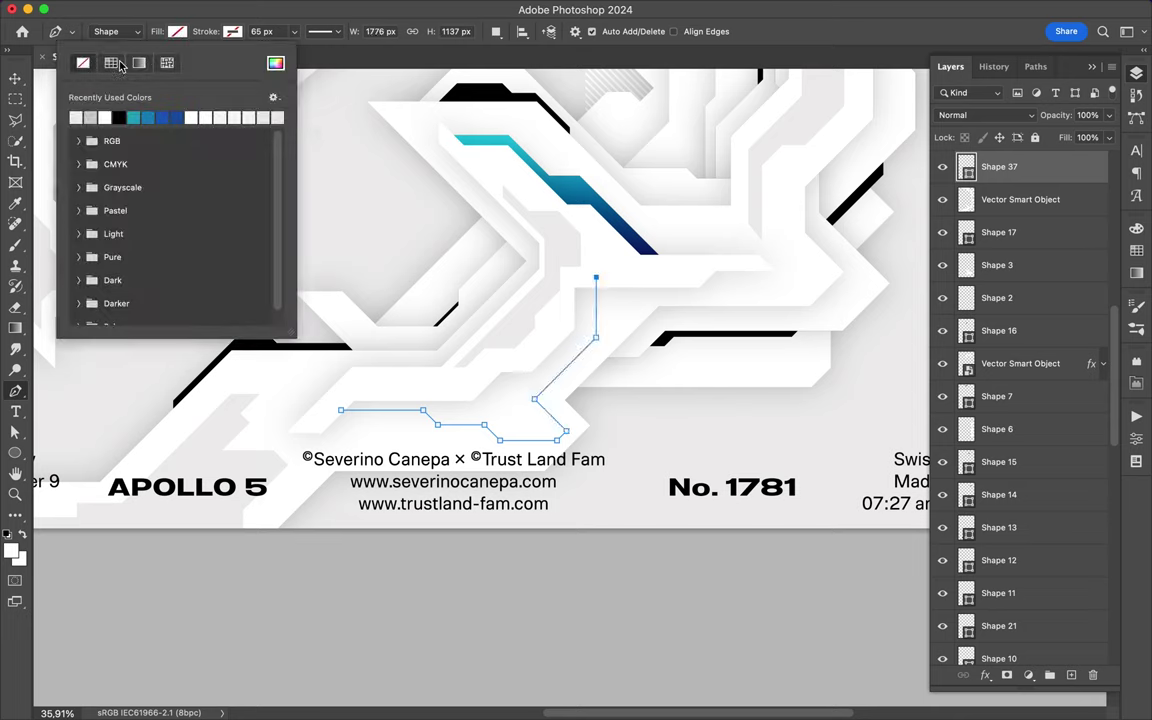
left_click(82, 92)
left_click(232, 31)
left_click(140, 116)
left_click(262, 31)
key("v")
scroll(444, 300, "down", 2)
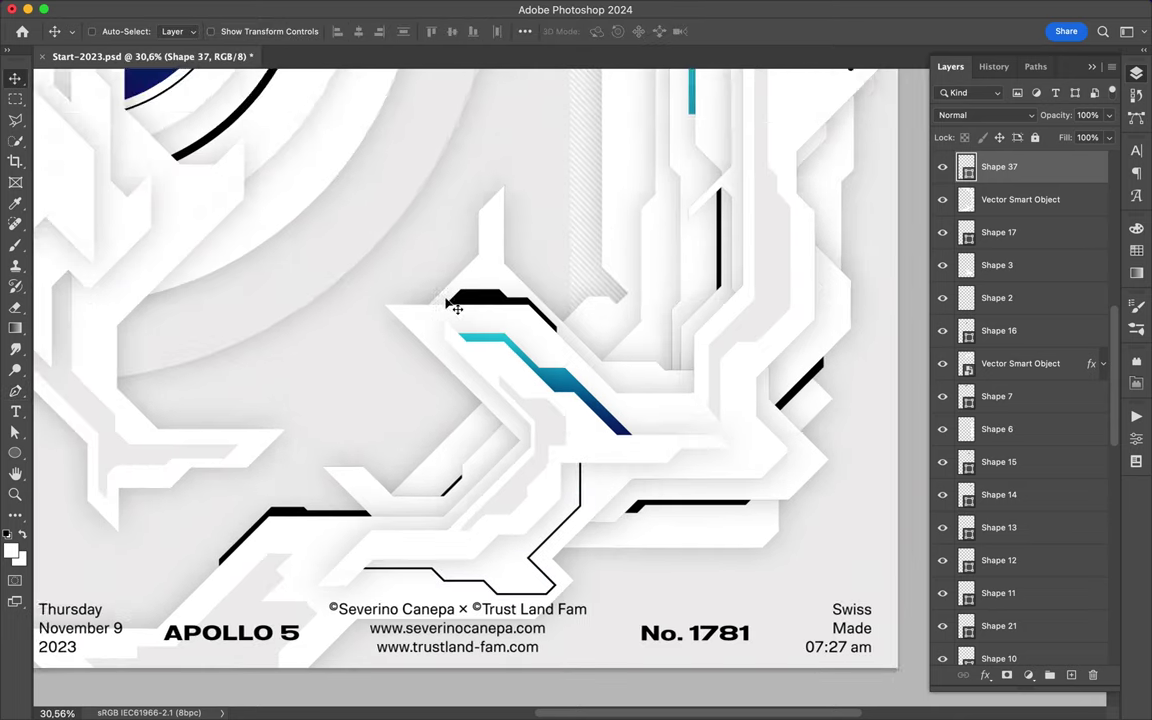
scroll(452, 303, "up", 5)
Step: Start a line beside the teal strip with no fill and a 9 px black stroke
left_click(508, 480)
key("p")
left_click(485, 440)
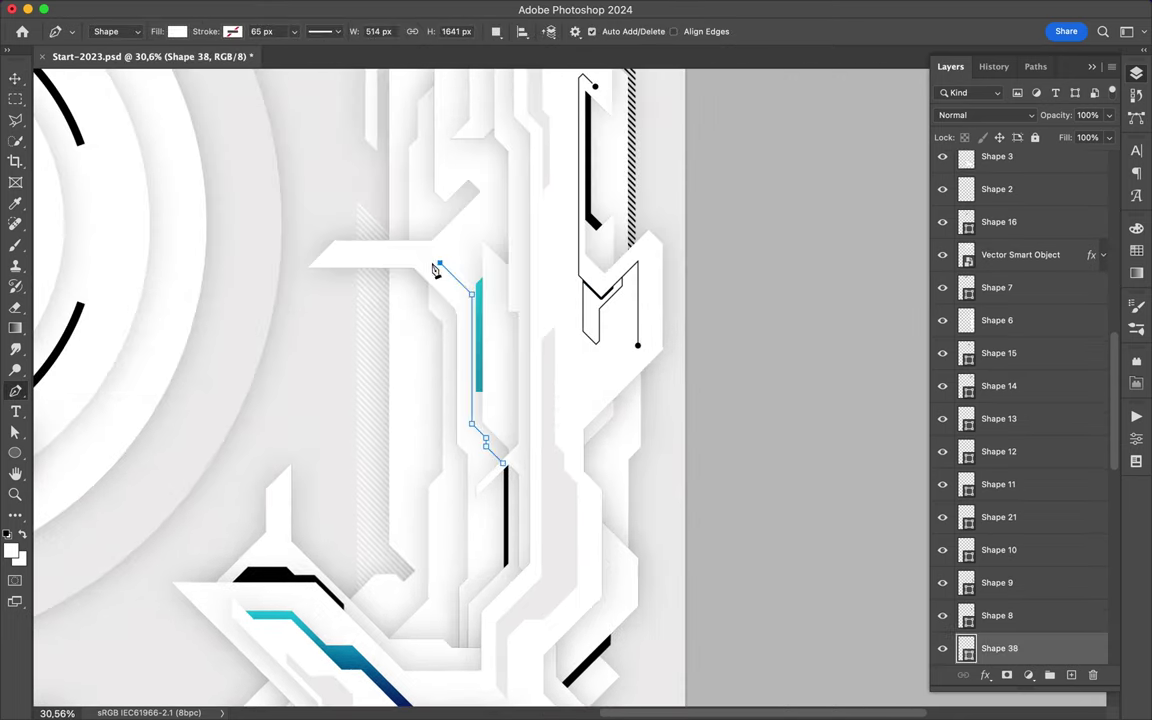
left_click(177, 31)
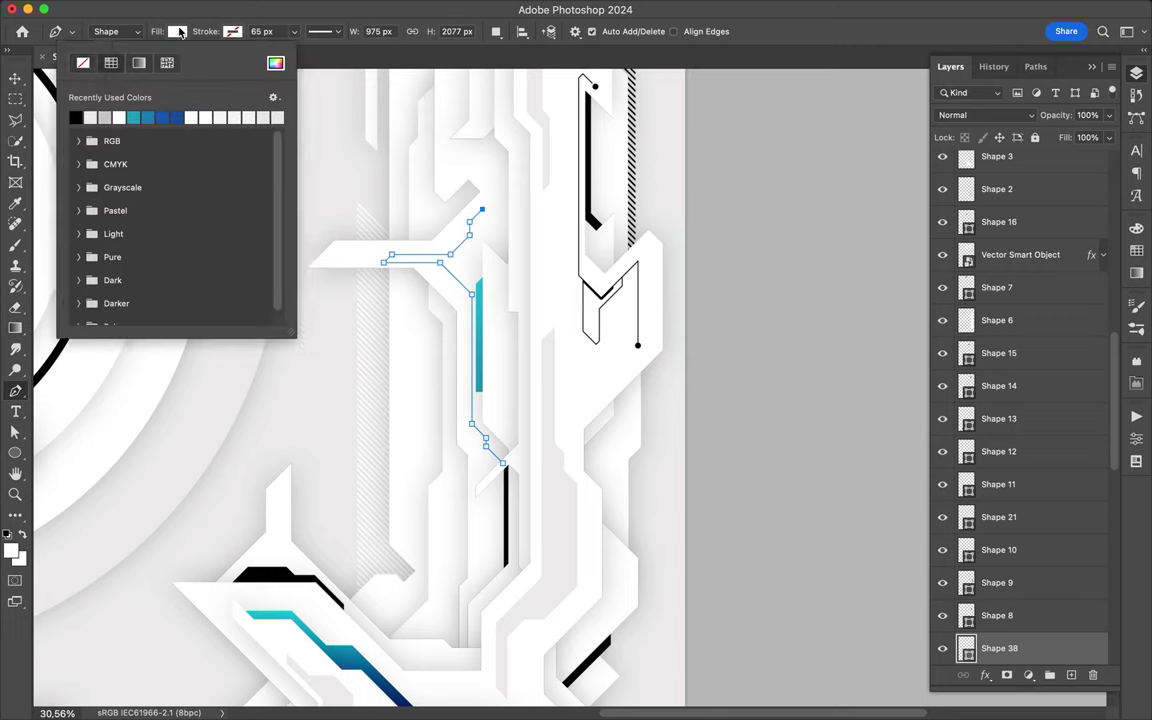
left_click(74, 57)
left_click(232, 31)
left_click(141, 116)
type("9a")
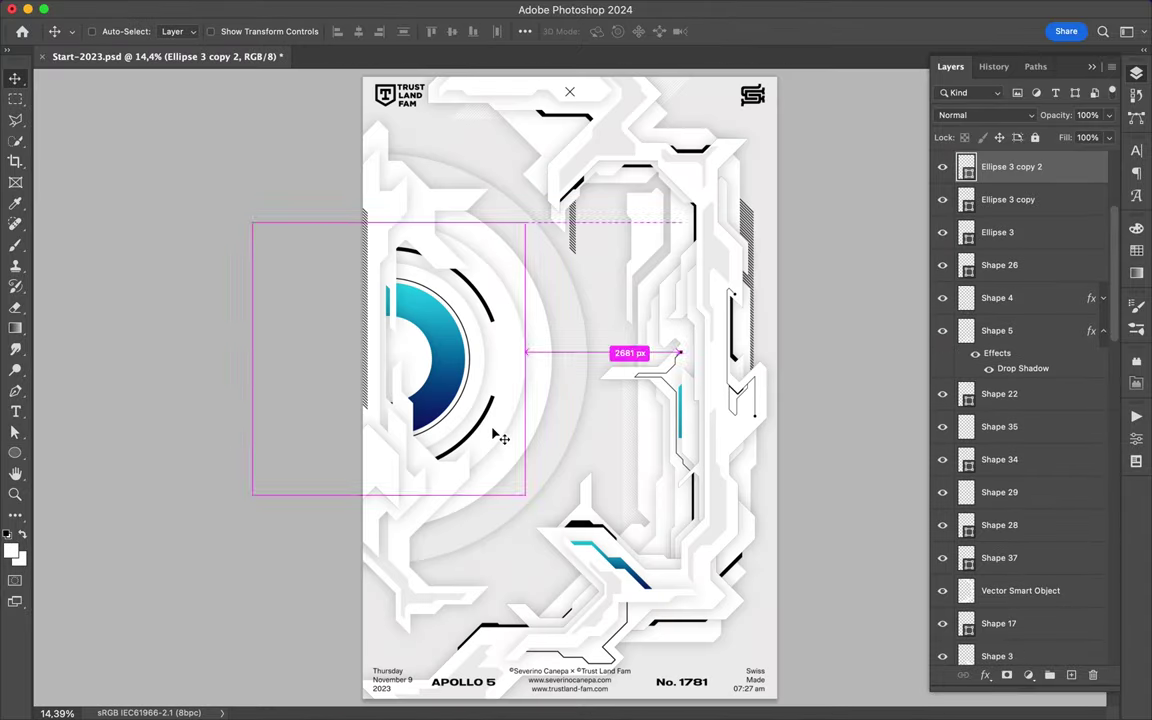
scroll(645, 176, "up", 3)
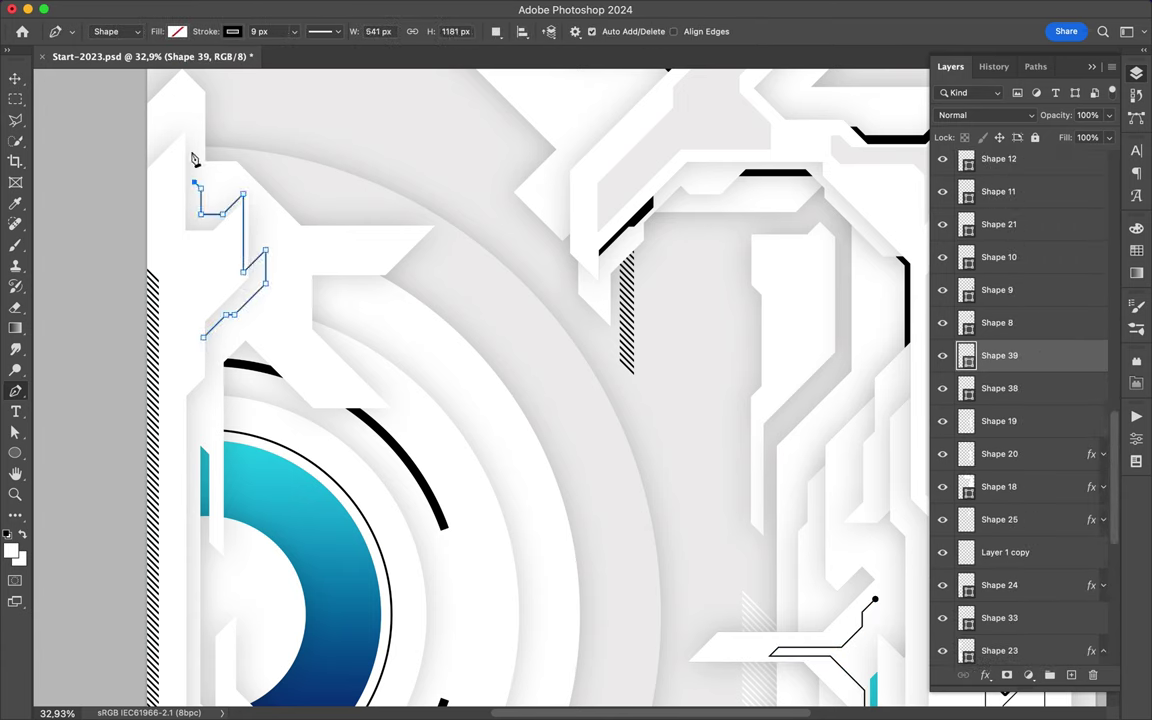
Step: Move Shape 39 below Shape 33 and draw a pale angular shape at the upper left
left_click_drag(1075, 342, 1020, 525)
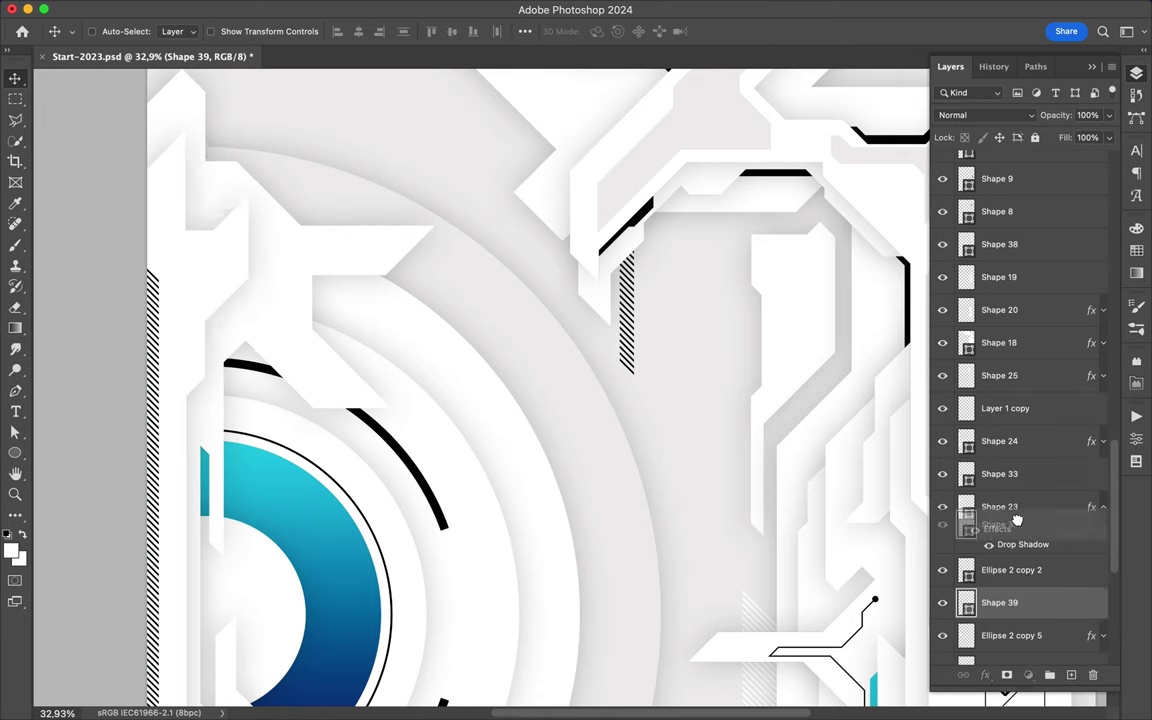
scroll(300, 285, "down", 2)
key("p")
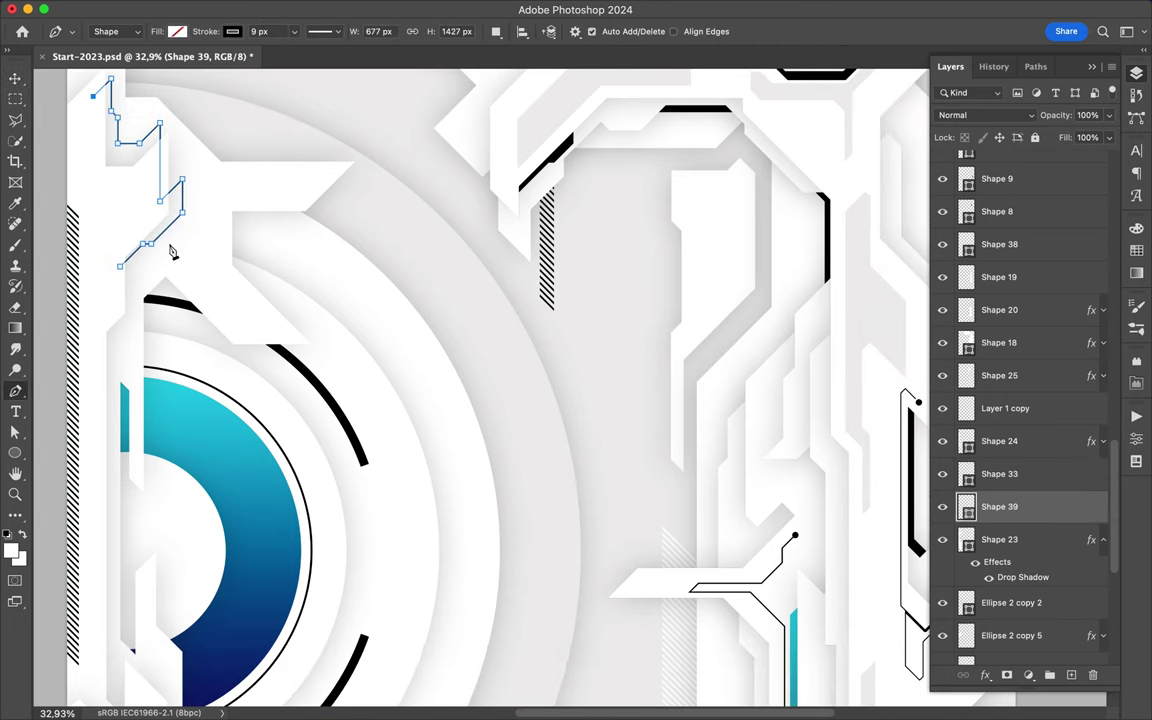
left_click(172, 243)
left_click(172, 272)
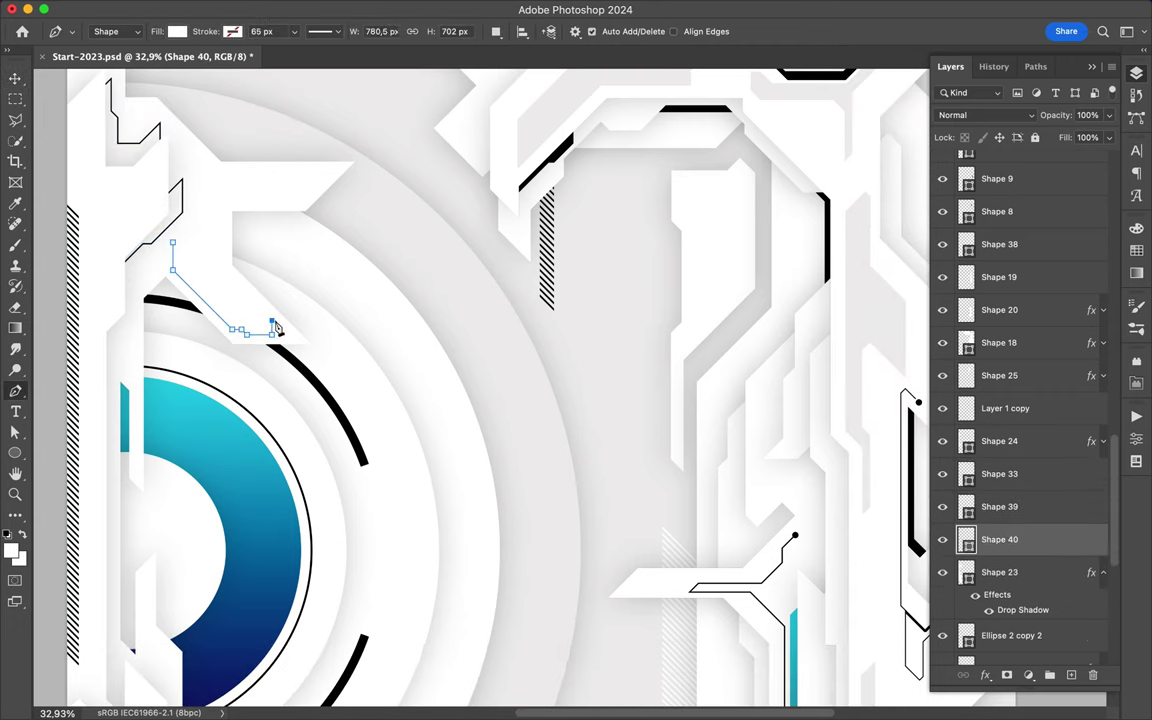
left_click(167, 31)
Step: Raise Shape 40 above Shape 38 in the Layers panel
left_click_drag(1000, 539, 1000, 228)
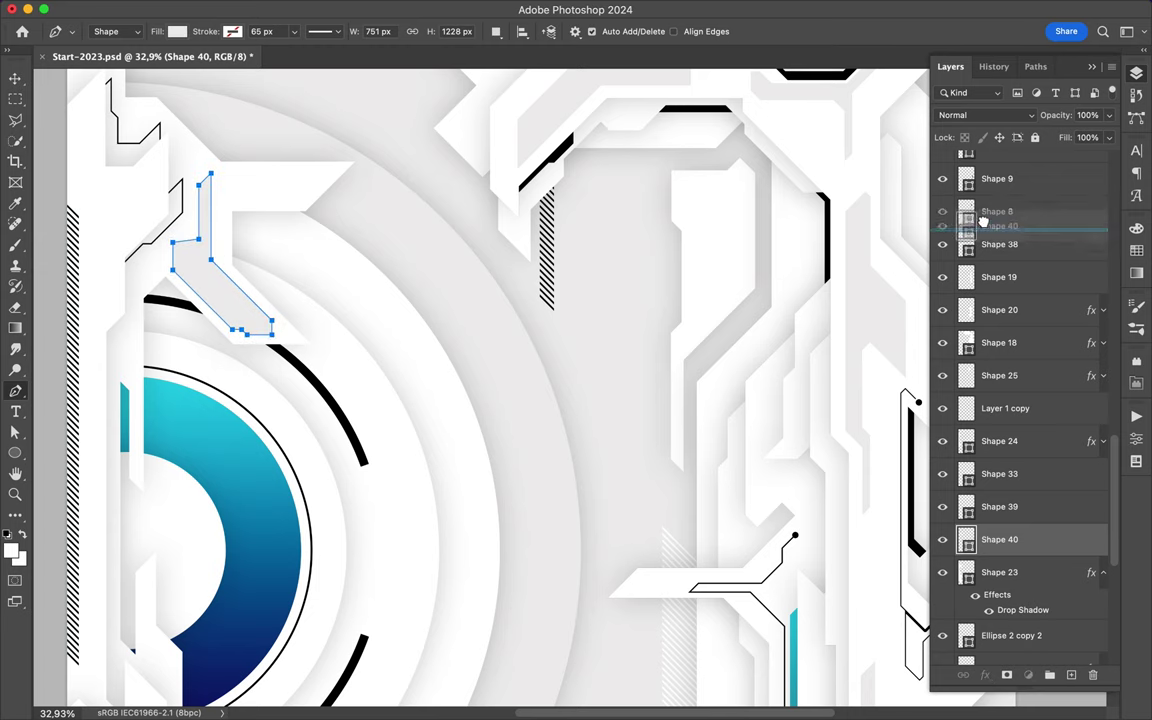
right_click(1000, 244)
key("Escape")
key("l")
key("v")
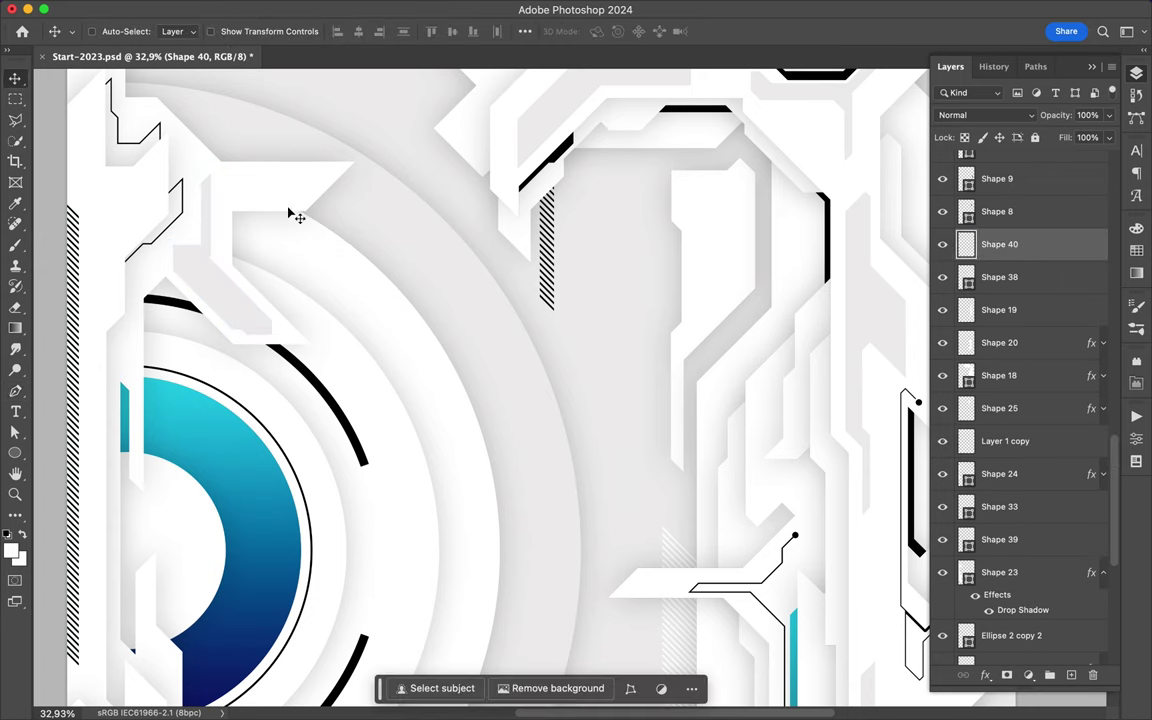
scroll(424, 252, "right", 5)
scroll(512, 313, "down", 1)
Step: Draw an accent shape in the right column filled with the navy-to-cyan gradient
left_click(529, 165)
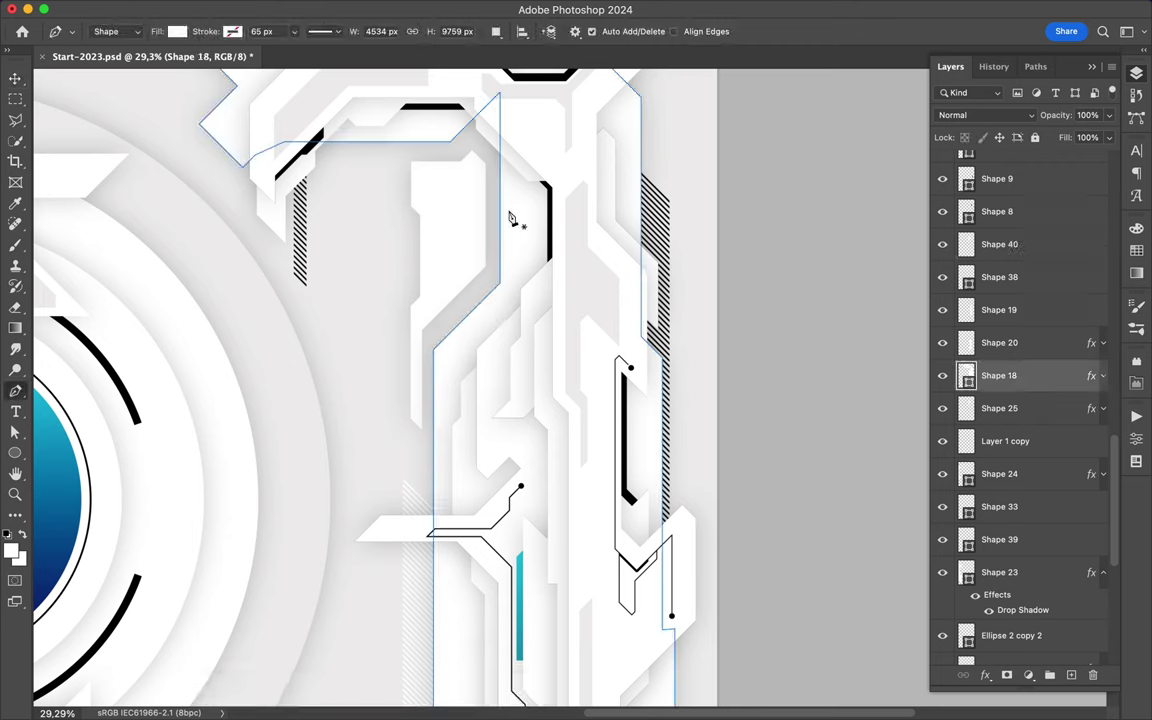
left_click(526, 228)
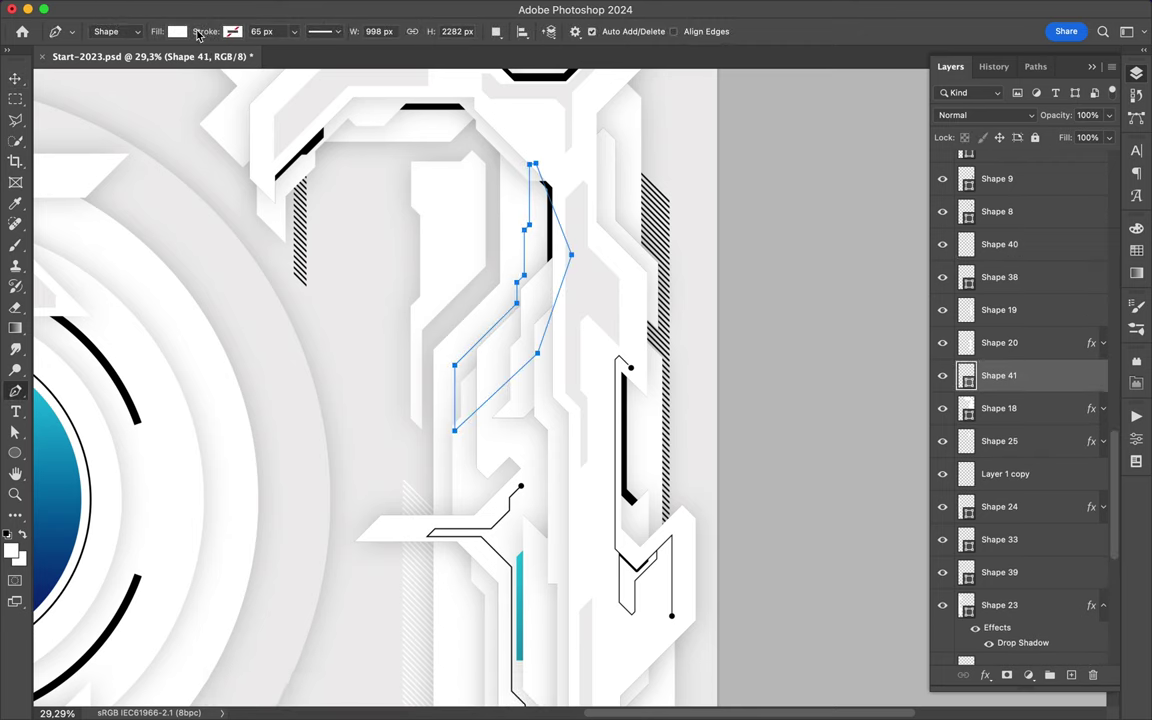
left_click(177, 31)
left_click(139, 62)
key("Return")
key("a")
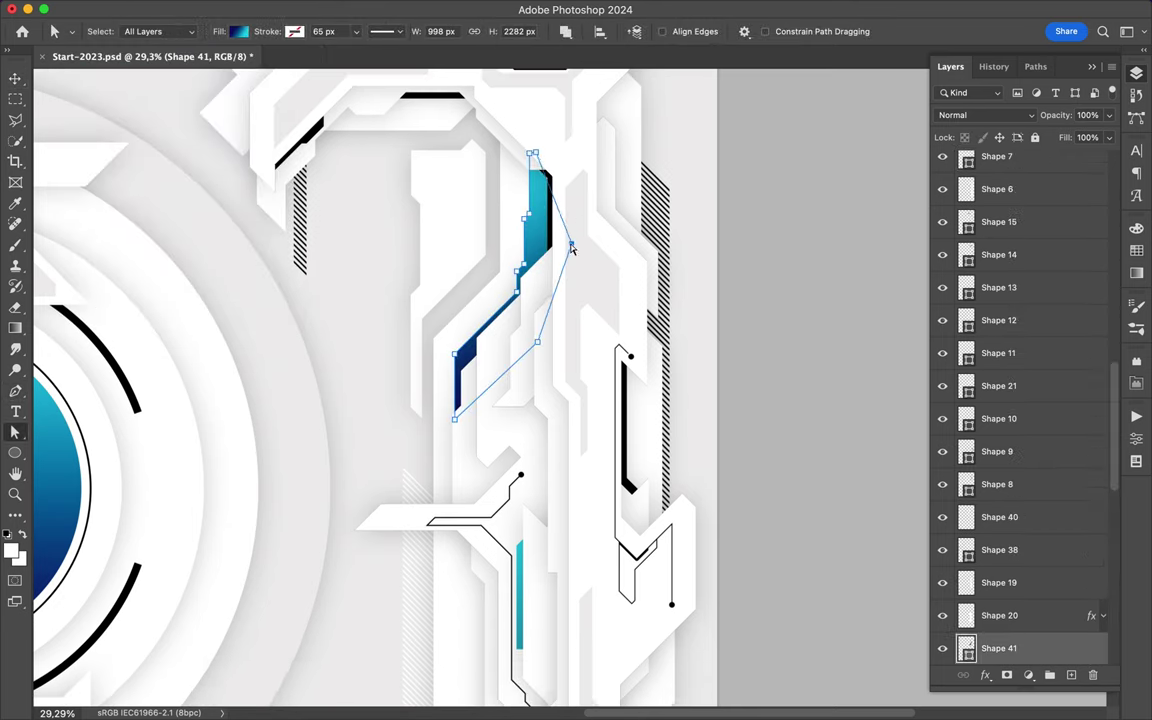
Step: Draw a blue gradient chevron accent near the footer
scroll(597, 193, "down", 5)
scroll(598, 196, "down", 3)
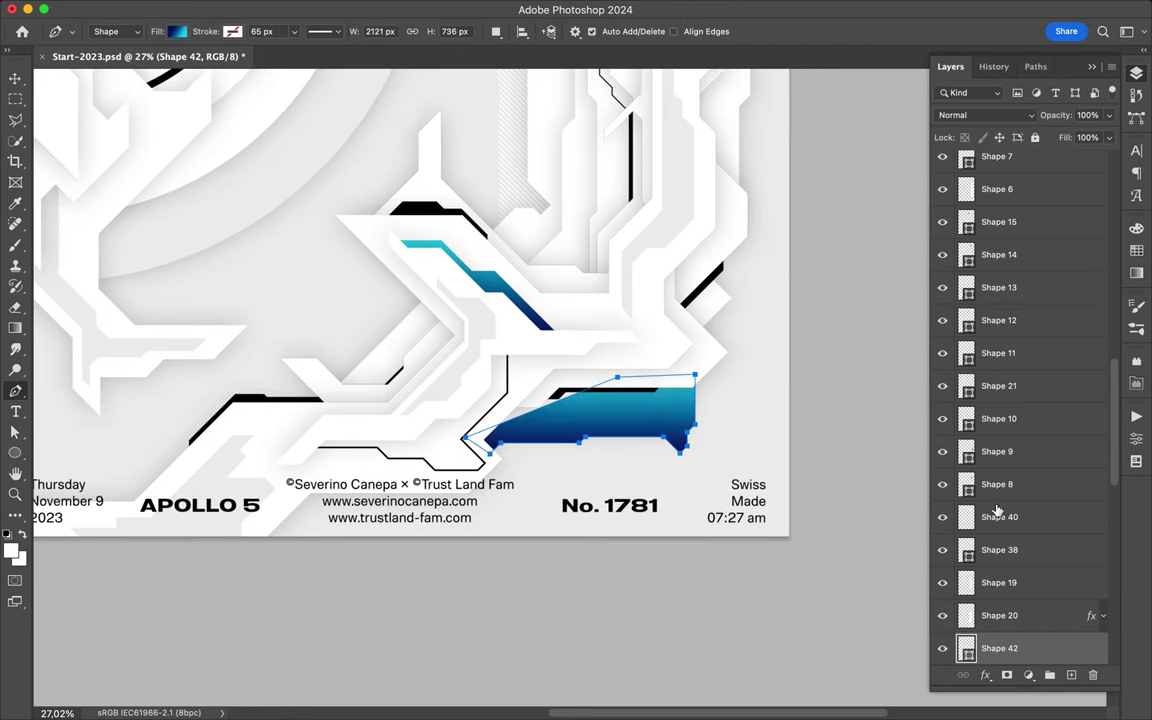
scroll(957, 494, "down", 5)
left_click_drag(415, 294, 656, 329)
left_click(572, 418)
left_click(643, 338)
left_click(590, 268)
left_click(660, 336)
left_click(610, 380)
left_click(572, 418)
Step: Add a thin gradient sliver on the left and move it lower in the stack
left_click(382, 357)
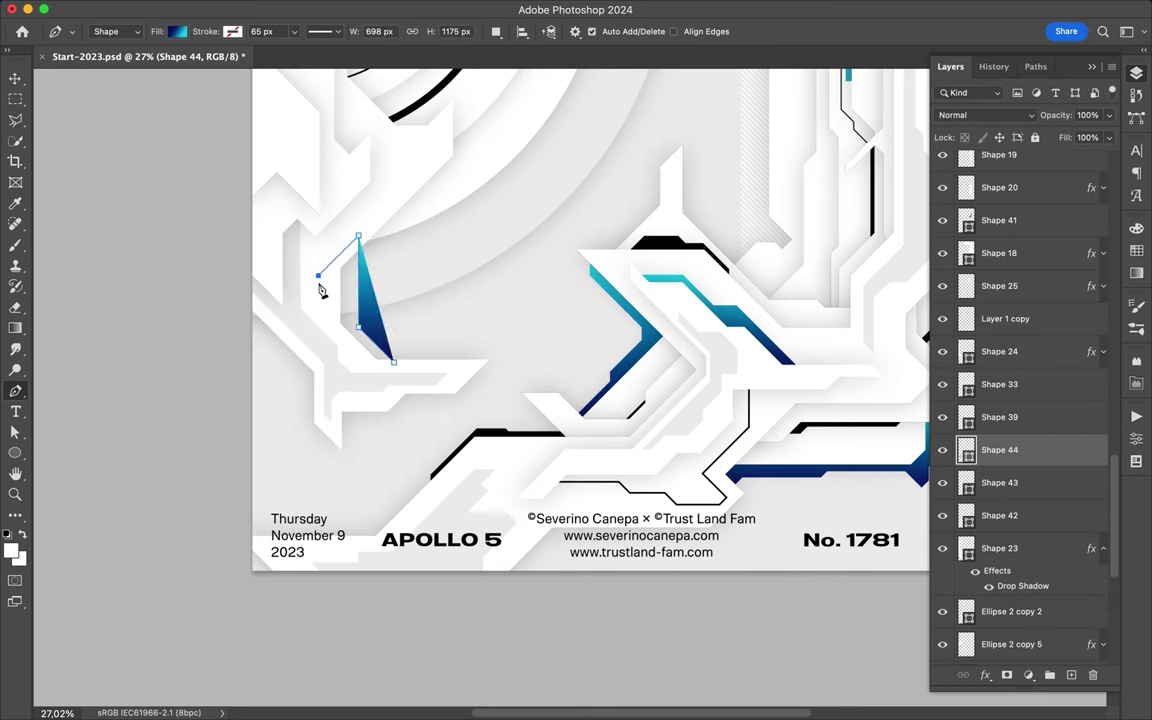
left_click(318, 276)
key("ctrl+bracketleft")
key("ctrl+bracketleft")
key("ctrl+bracketleft")
key("ctrl+0")
key("v")
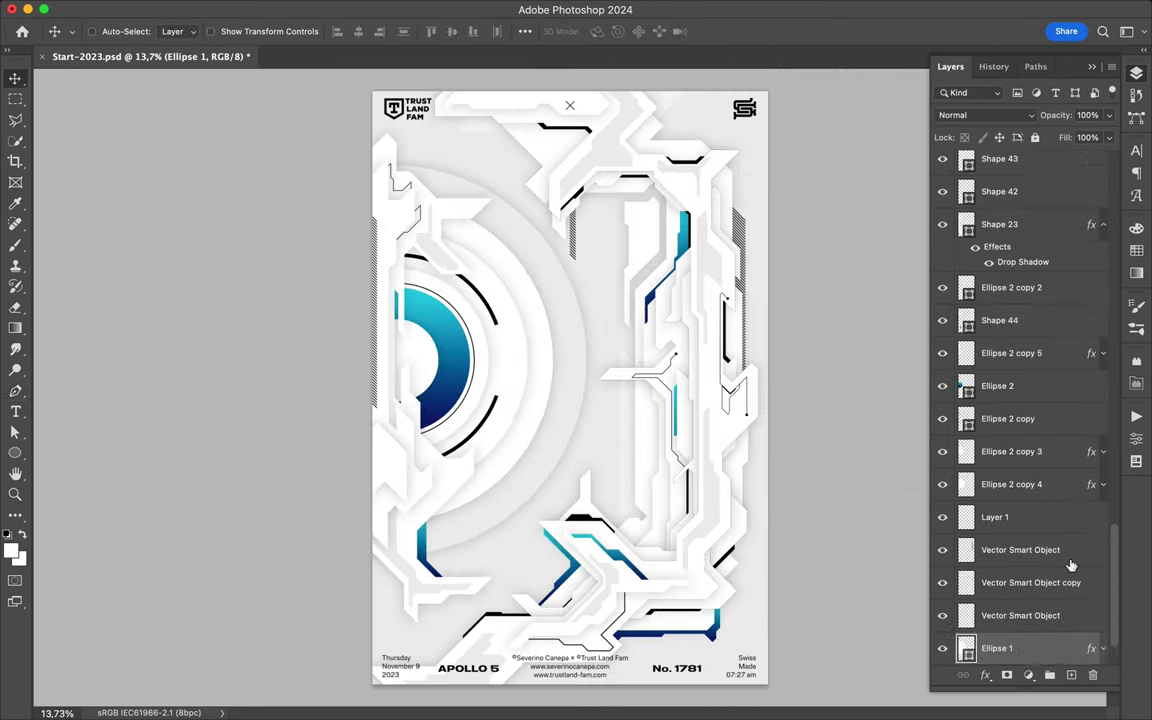
Step: Duplicate Ellipse 1, enlarge the copy and give it the gradient fill
key("ctrl+j")
key("ctrl+t")
left_click_drag(475, 360, 566, 360)
key("Return")
key("a")
left_click(238, 31)
key("Escape")
key("v")
key("ctrl+t")
key("Return")
Step: Draw a gradient strip inside the upper angular shape using the teal-blue gradient fill
scroll(552, 284, "up", 3)
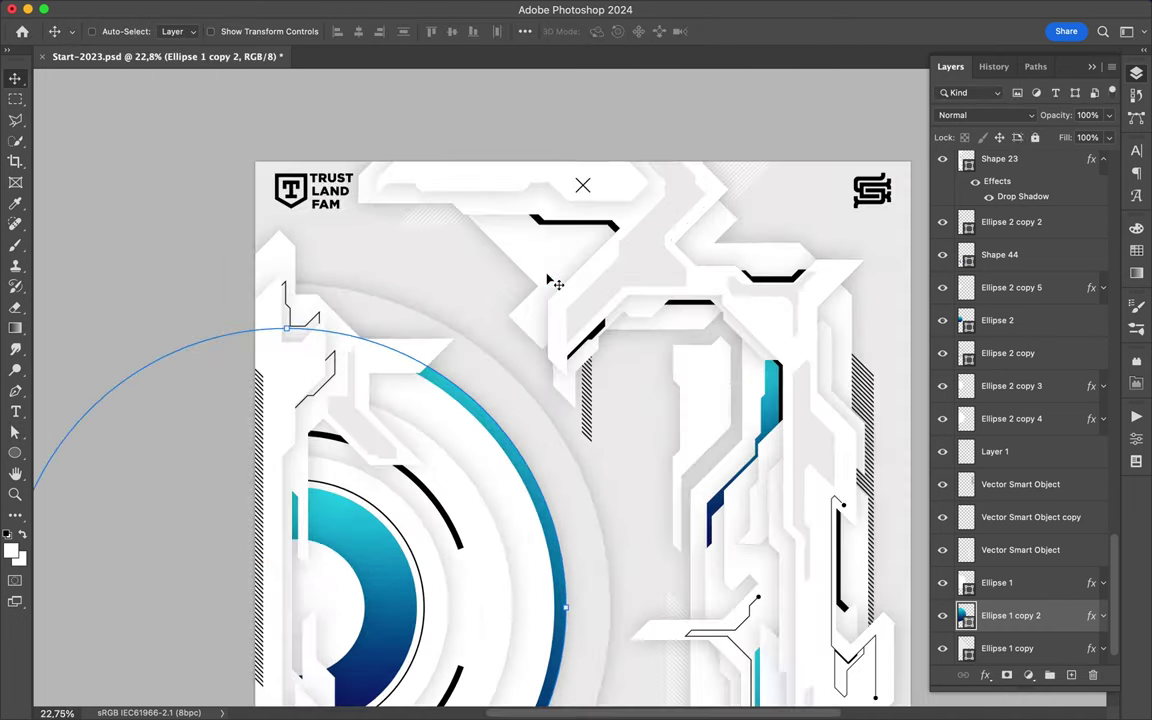
scroll(605, 175, "up", 3)
key("p")
left_click(516, 424)
left_click(500, 368)
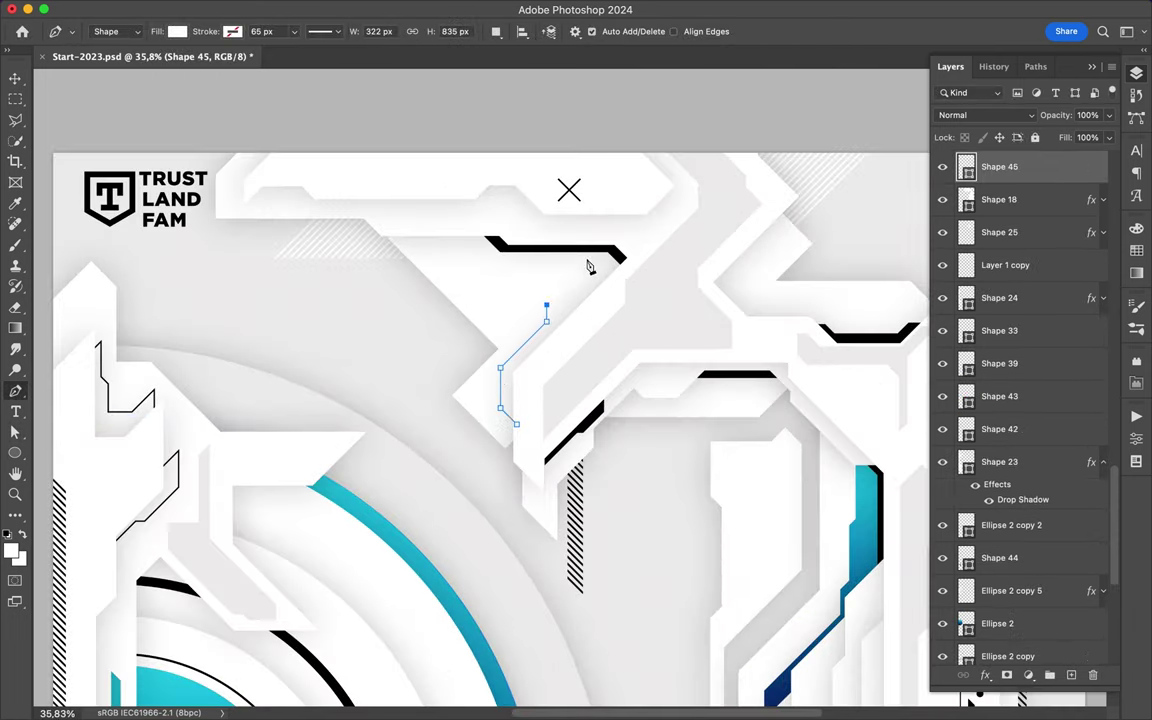
left_click(176, 31)
left_click(144, 57)
scroll(681, 257, "down", 2)
scroll(681, 257, "down", 1)
scroll(624, 246, "up", 2)
Step: Draw a small gradient circle near the top centre
key("u")
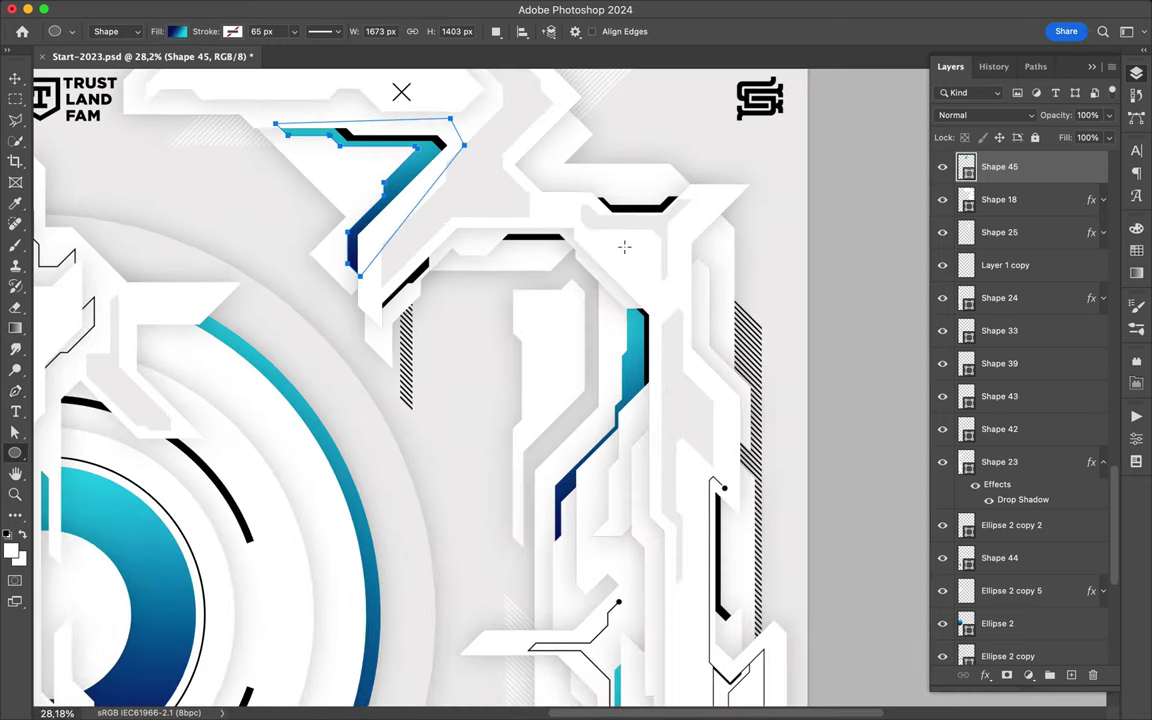
left_click_drag(617, 240, 648, 272)
key("a")
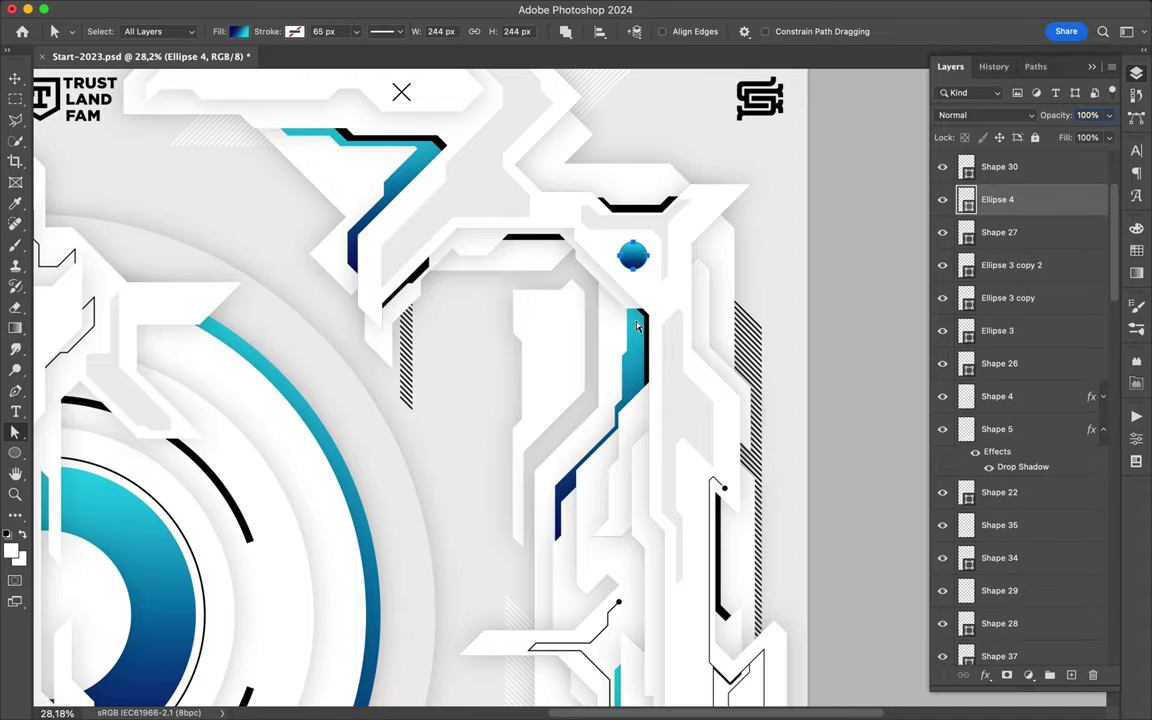
scroll(663, 321, "up", 2)
Step: Draw a thin tapering gradient bar in the right column
key("p")
left_click(601, 348)
left_click(602, 250)
left_click(613, 239)
left_click(613, 630)
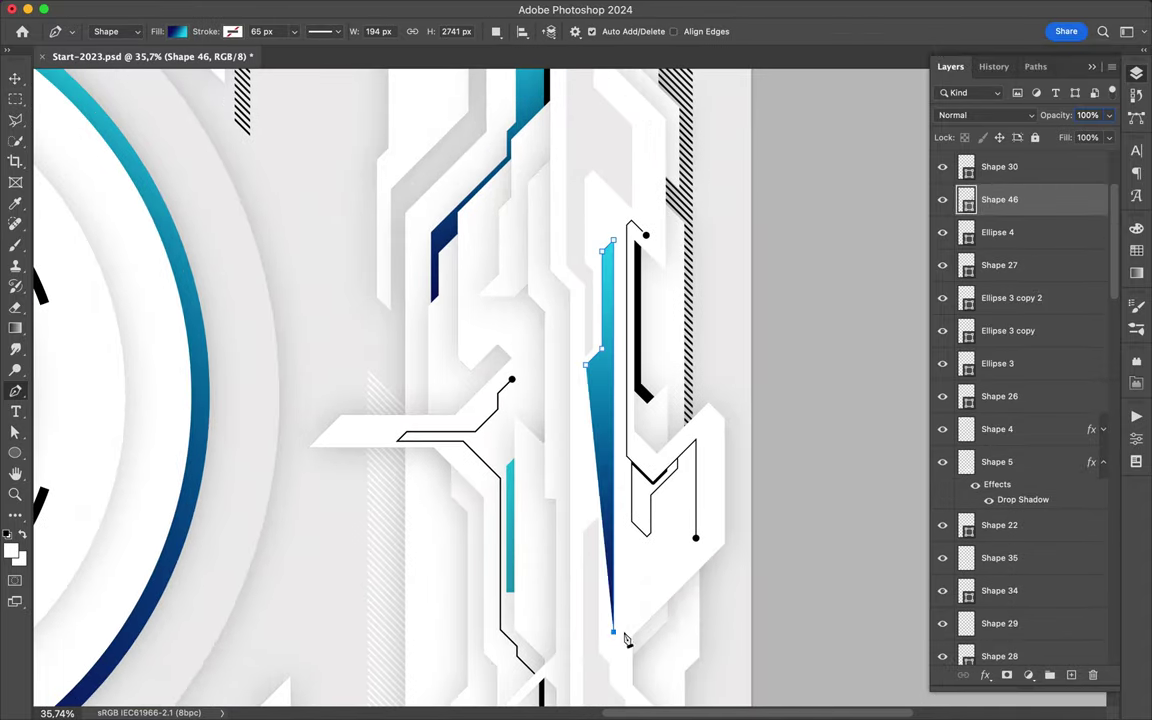
Step: Make a polygonal lasso selection over the gradient bar, deselect, and move over to Illustrator
key("l")
left_click(540, 405)
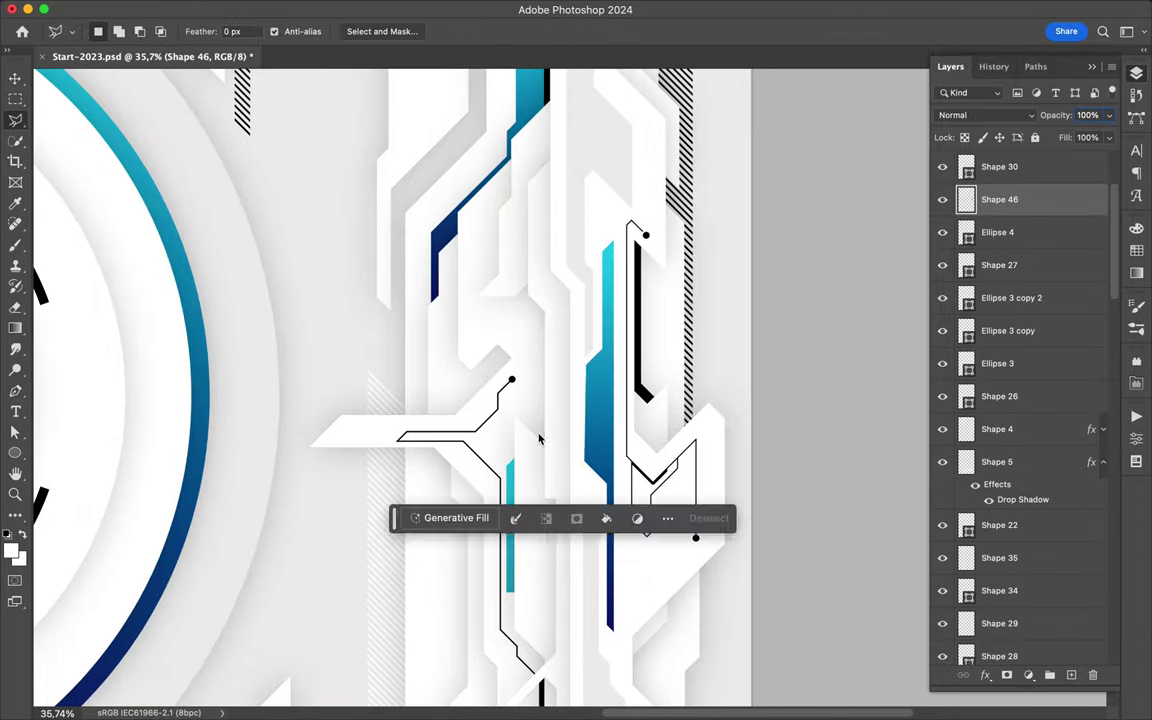
scroll(540, 405, "down", 1)
scroll(612, 390, "up", 1)
left_click(532, 440)
key("ctrl+d")
scroll(527, 450, "down", 2)
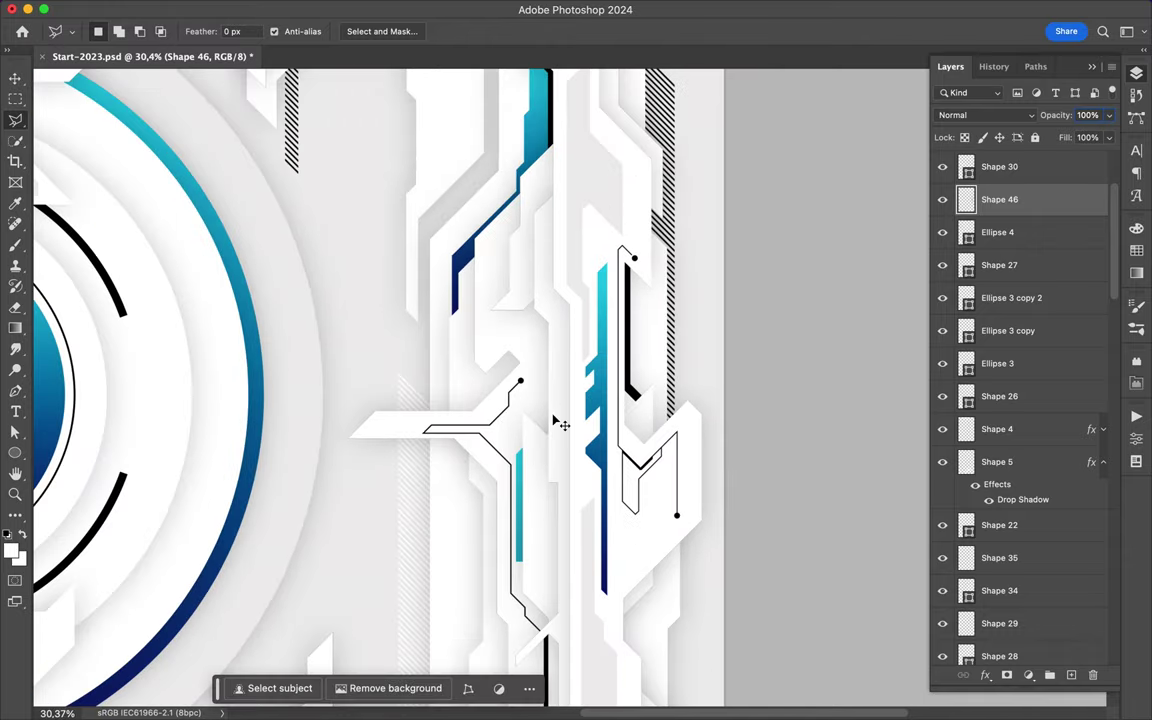
key("alt+Tab")
scroll(571, 447, "up", 3)
Step: Draw a slanted parallelogram in Illustrator and adjust one of its corners
left_click(693, 501)
left_click(663, 501)
left_click(696, 468)
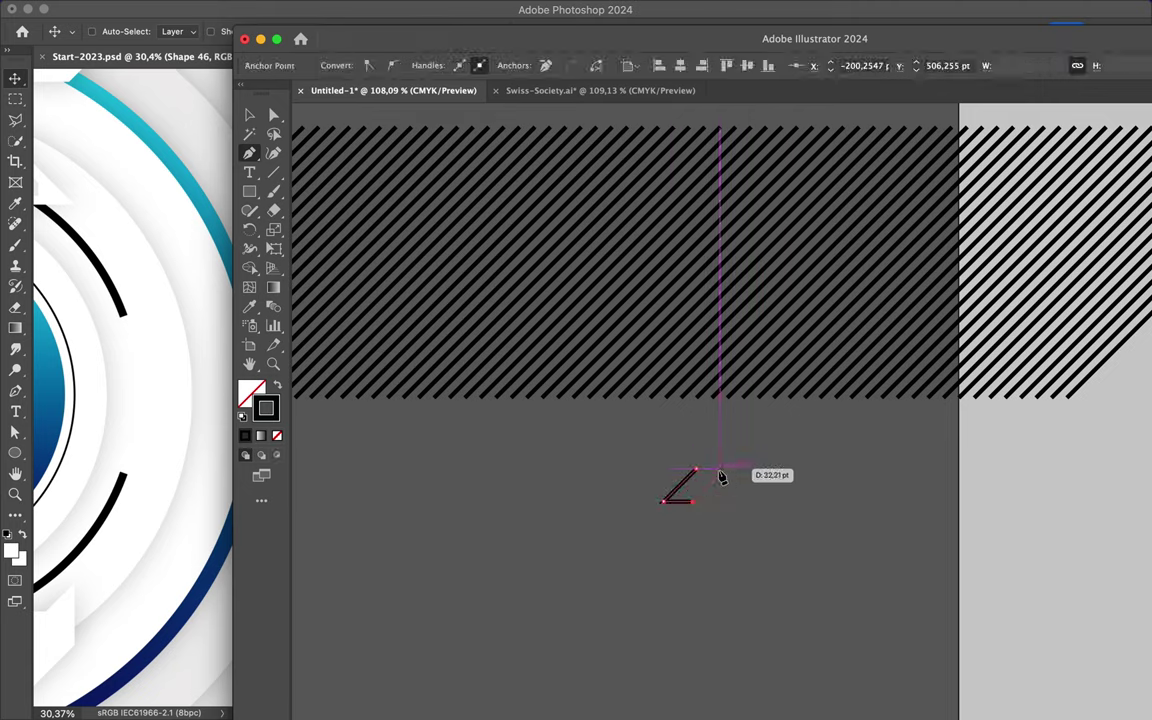
left_click(693, 501)
scroll(696, 468, "up", 3)
scroll(722, 473, "up", 5)
key("a")
left_click_drag(722, 473, 678, 502)
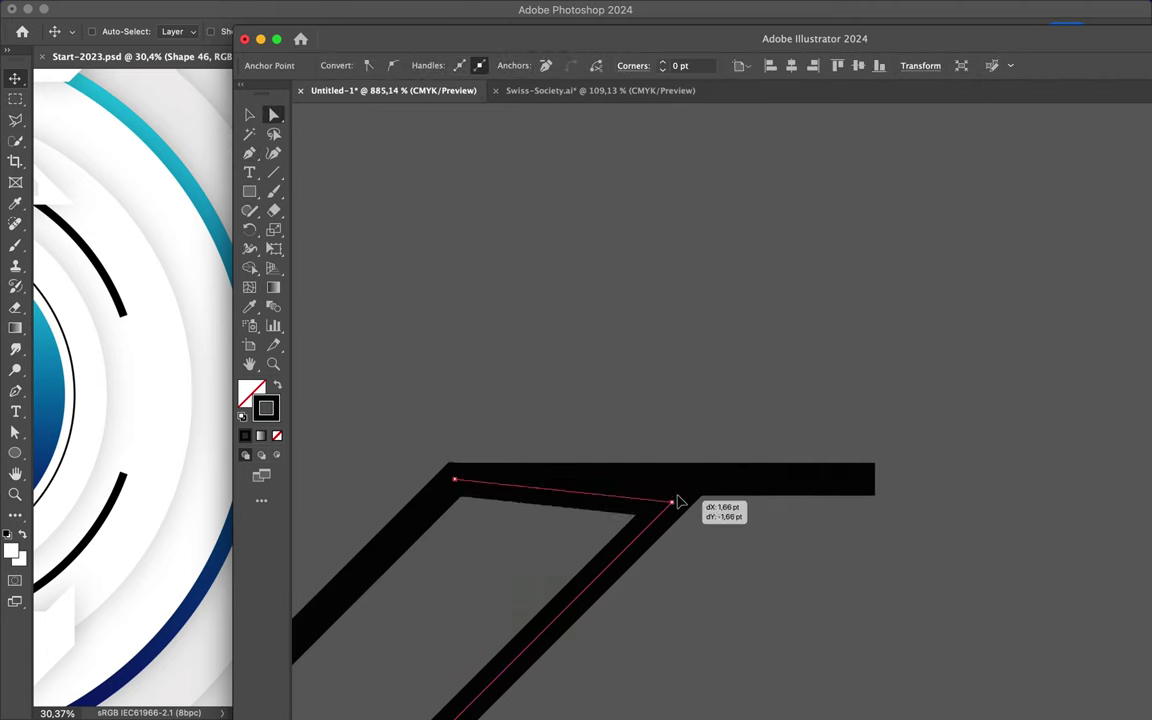
scroll(678, 502, "down", 5)
Step: Fill the parallelogram black and repeat-duplicate it into a row of stripes
key("v")
key("shift+x")
left_click_drag(617, 527, 728, 535)
key("ctrl+d")
key("ctrl+d")
key("ctrl+d")
scroll(728, 535, "down", 3)
Step: Paste the stripe row into the Photoshop poster, rotated vertical in the central column
key("ctrl+c")
key("alt+Tab")
key("ctrl+v")
left_click_drag(330, 560, 308, 530)
scroll(494, 436, "down", 3)
left_click_drag(330, 410, 518, 503)
key("Return")
scroll(1024, 440, "down", 5)
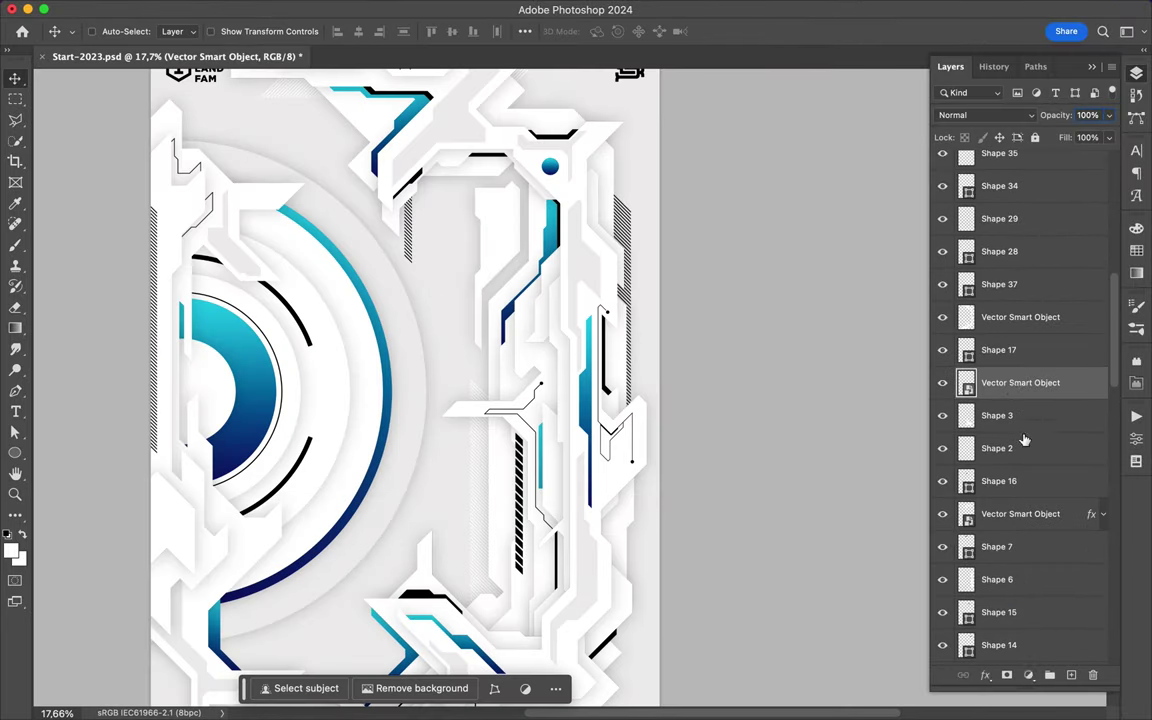
Step: Move the stripe layer lower in the stack and Alt-drag a copy of the hatched strip
left_click_drag(1020, 383, 1018, 535)
scroll(569, 383, "up", 2)
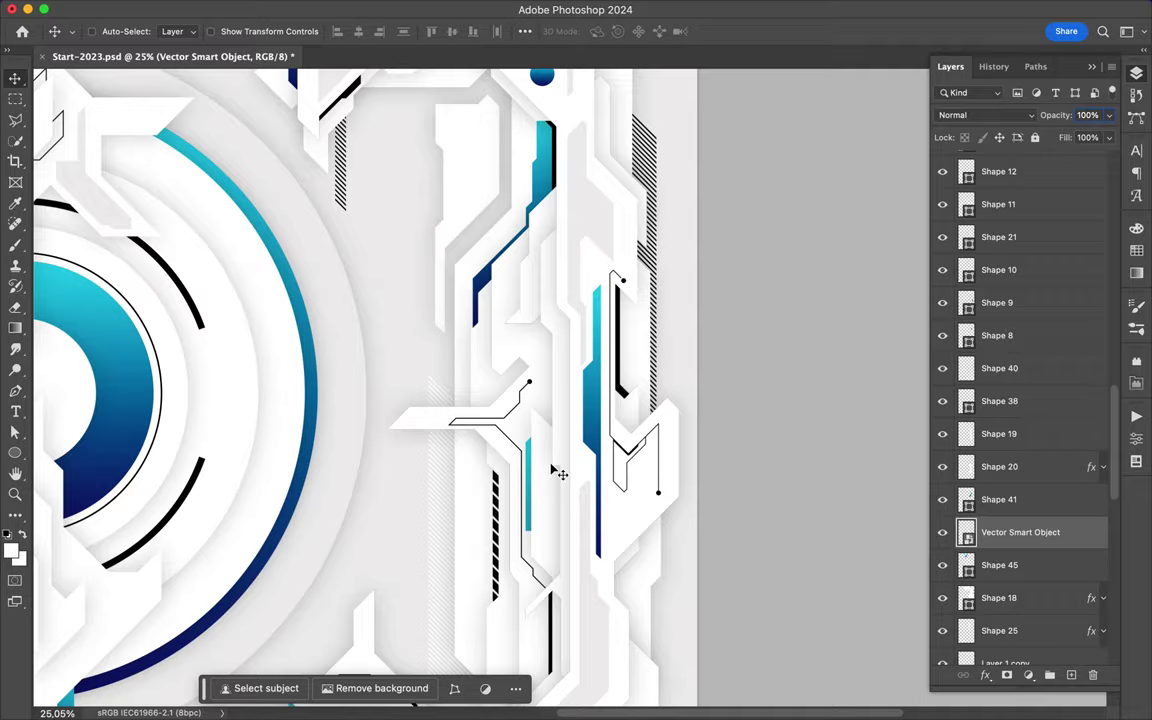
scroll(555, 496, "down", 2)
left_click_drag(663, 455, 655, 300)
scroll(645, 259, "up", 3)
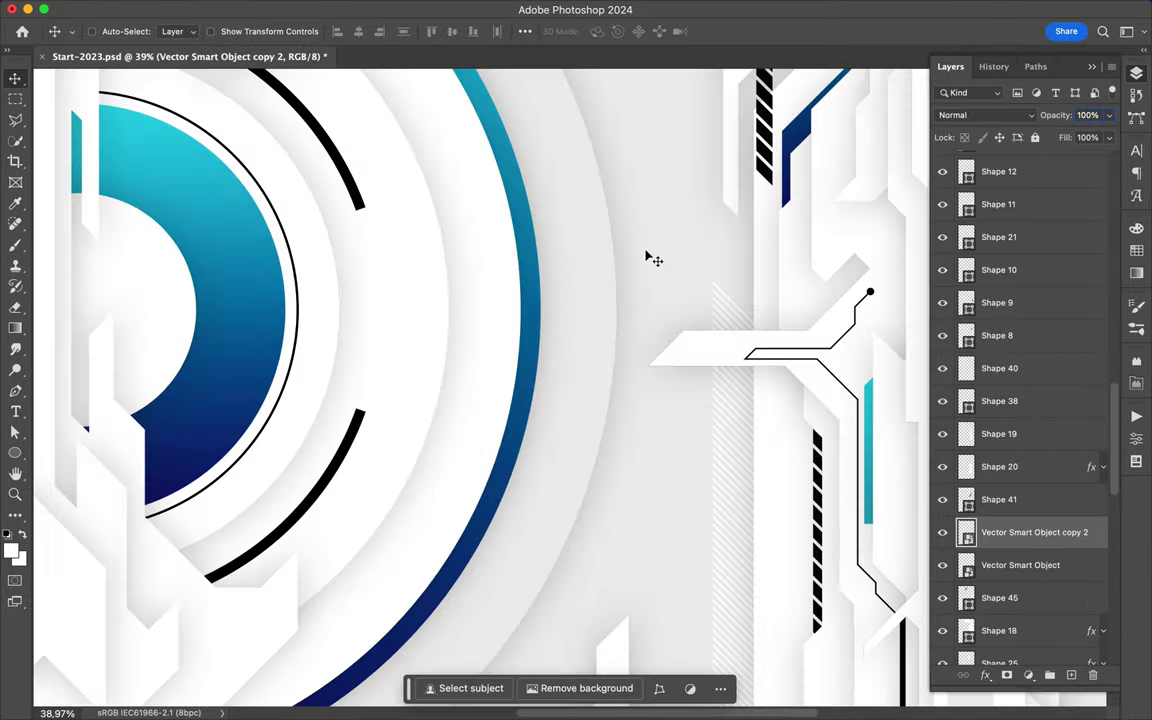
scroll(648, 259, "up", 1)
Step: Lasso part of the stripes and try deleting it, dismissing the not-editable warning
key("l")
left_click(430, 323)
left_click(343, 543)
double_click(368, 385)
key("Delete")
key("Return")
Step: Bring a stripe in from Illustrator, rotate it 90° and place it at the upper-right edge
right_click(1020, 532)
left_click(925, 673)
scroll(430, 430, "down", 3)
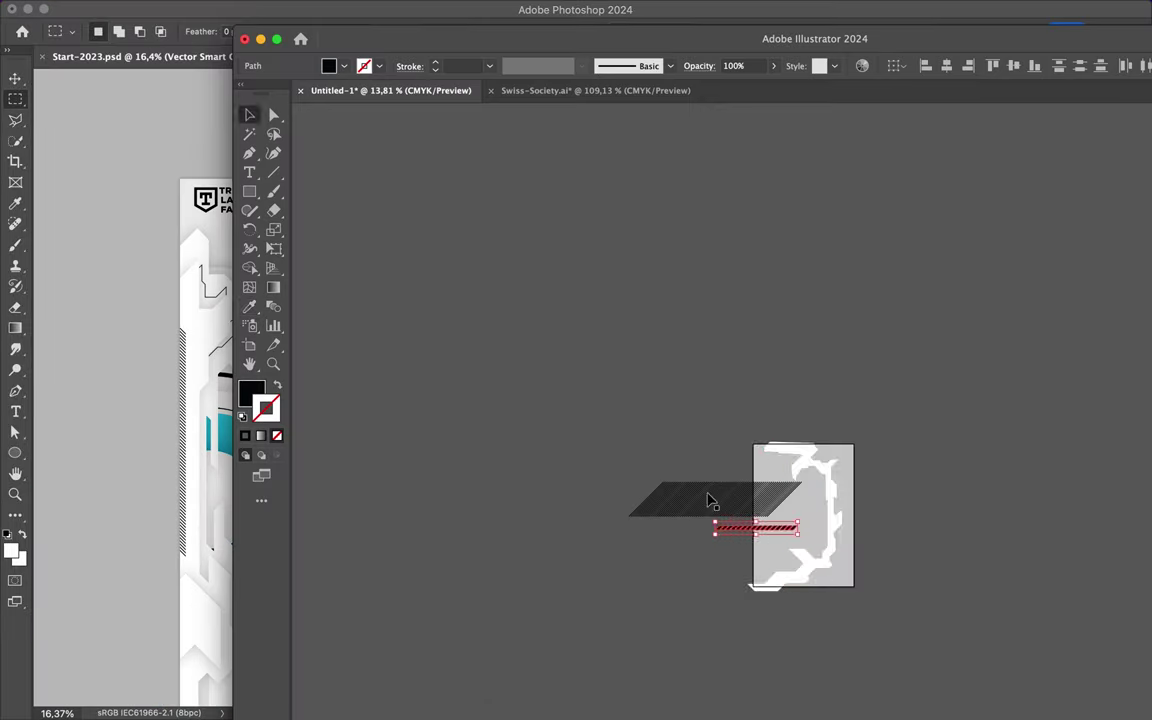
left_click_drag(707, 500, 250, 470)
left_click_drag(300, 390, 260, 440)
left_click_drag(185, 450, 632, 316)
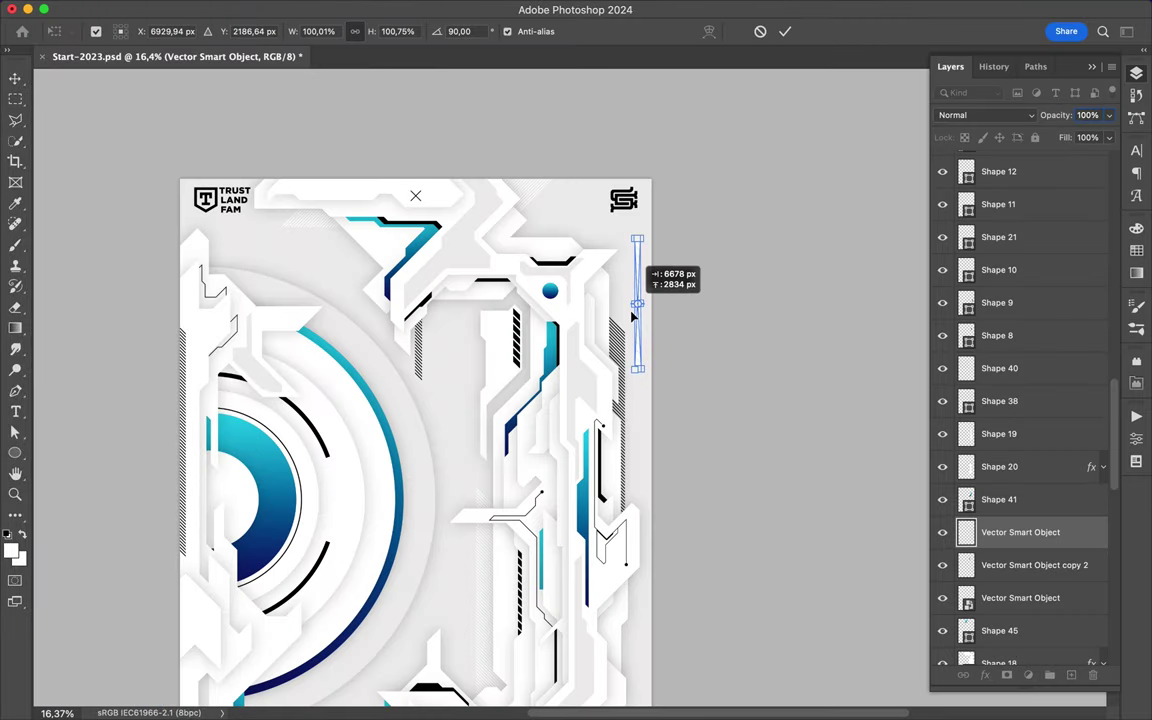
key("Return")
Step: Select the outline shape near the bottom of the poster
scroll(638, 234, "down", 3)
scroll(514, 244, "down", 3)
scroll(343, 541, "up", 2)
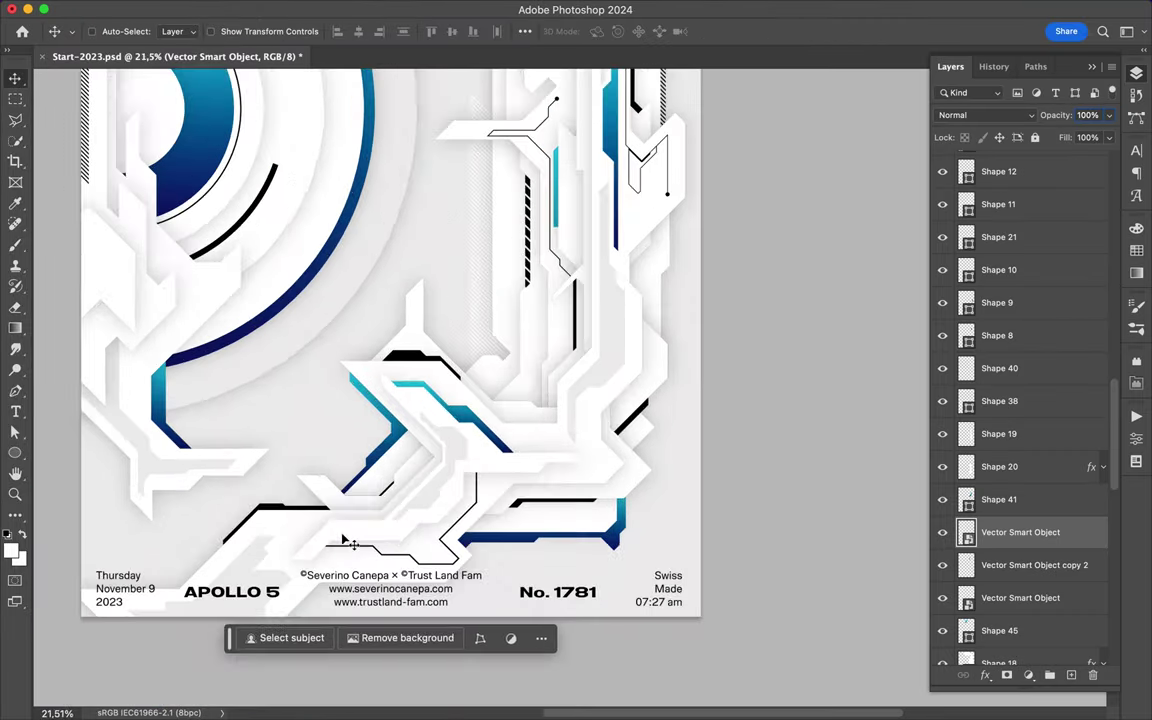
scroll(380, 560, "up", 1)
key("a")
left_click(409, 578)
scroll(278, 432, "up", 4)
Step: Start a new outline beside the existing one and review its colour options
scroll(290, 410, "up", 2)
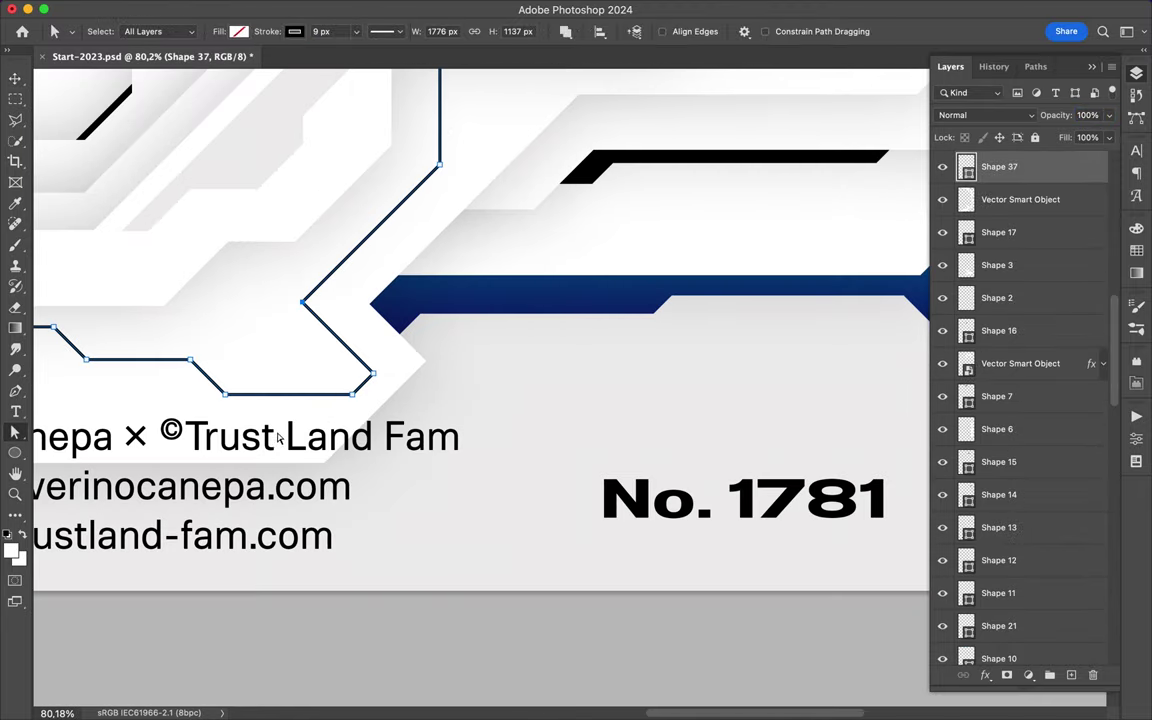
key("p")
left_click(297, 397)
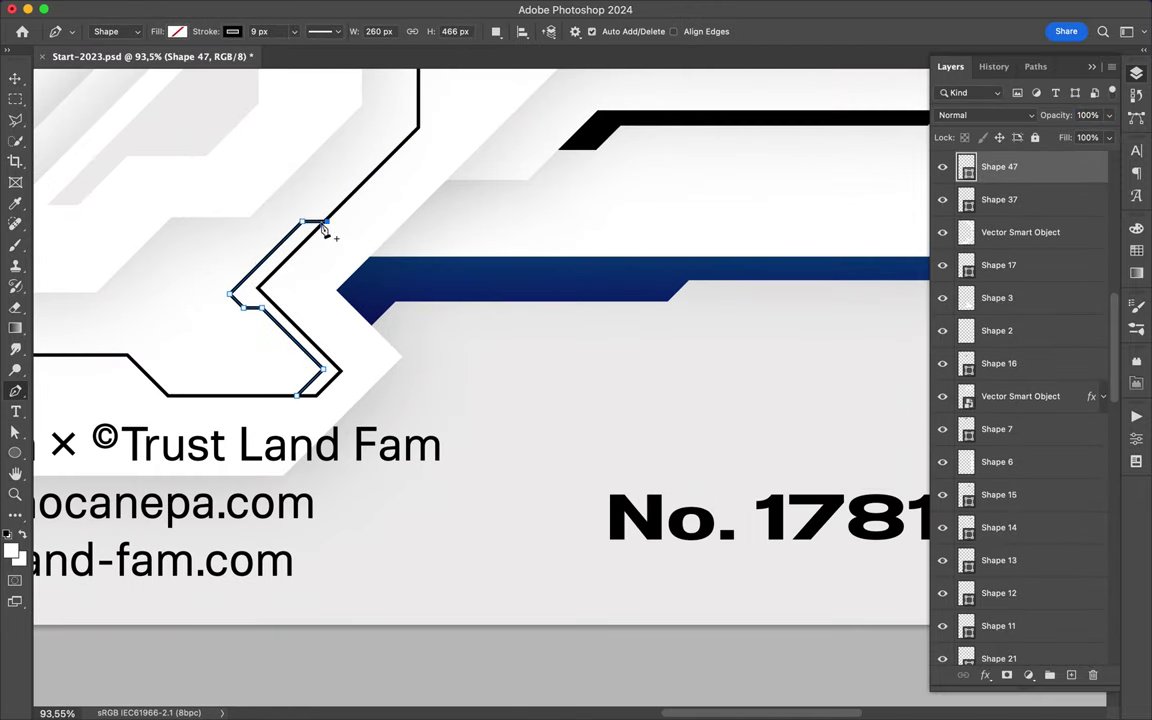
left_click(314, 31)
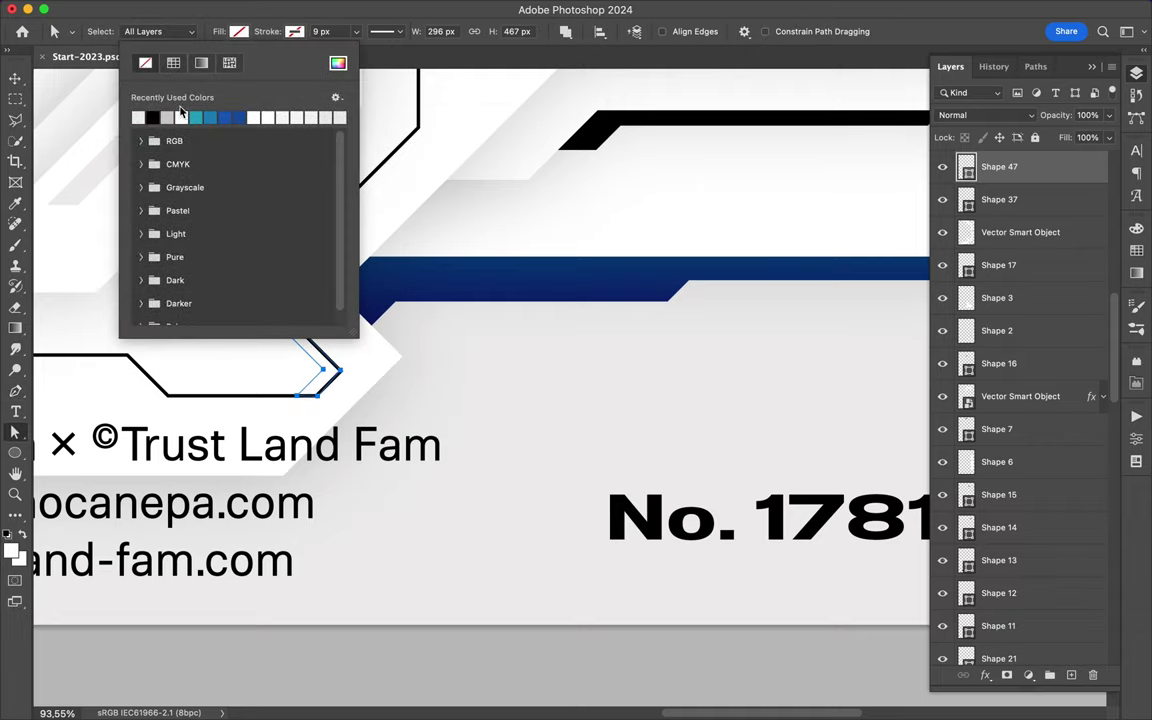
key("Escape")
key("ctrl+0")
key("v")
scroll(688, 291, "up", 5)
scroll(532, 527, "down", 2)
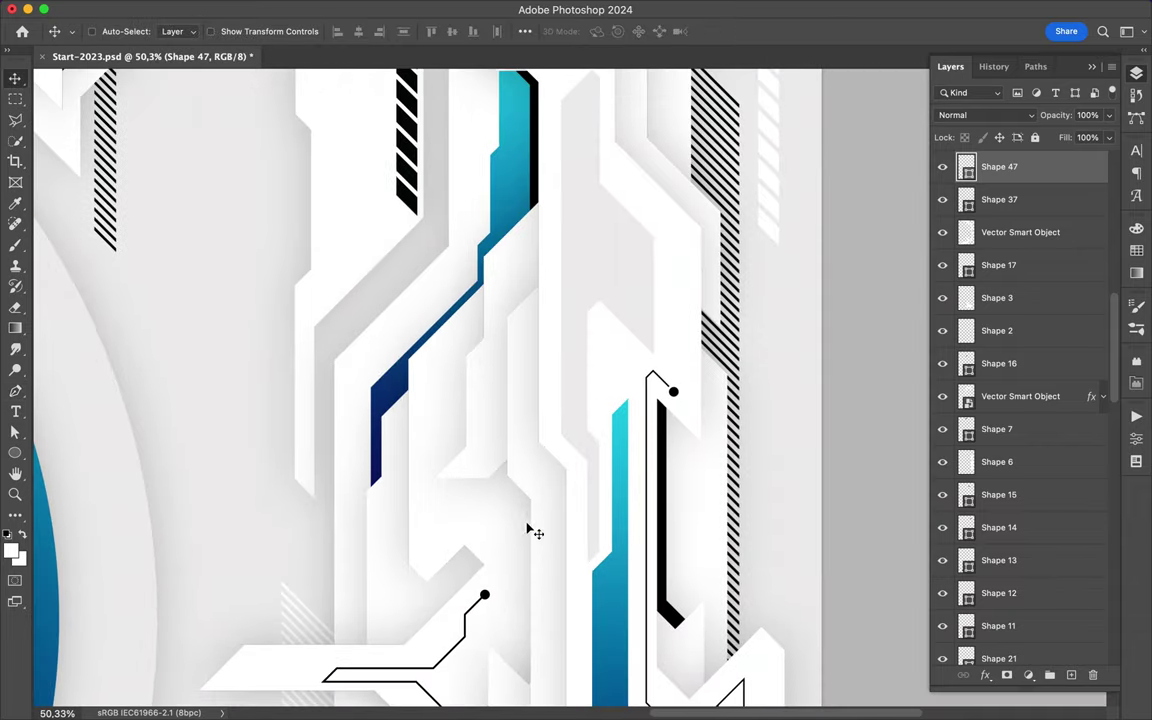
Step: Draw a thin central-column outline with no fill and a black stroke, moved lower in the stack
key("p")
left_click(523, 485)
left_click(481, 467)
key("a")
left_click(238, 31)
left_click(139, 57)
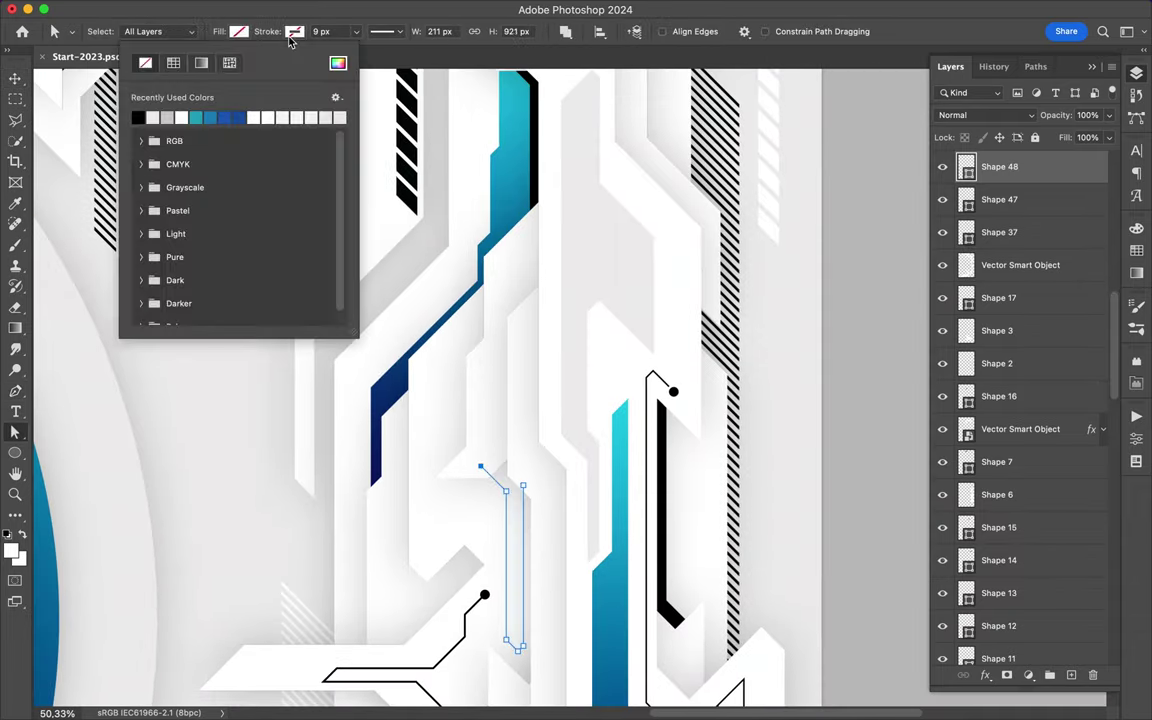
left_click_drag(1000, 166, 1018, 545)
scroll(663, 571, "down", 5)
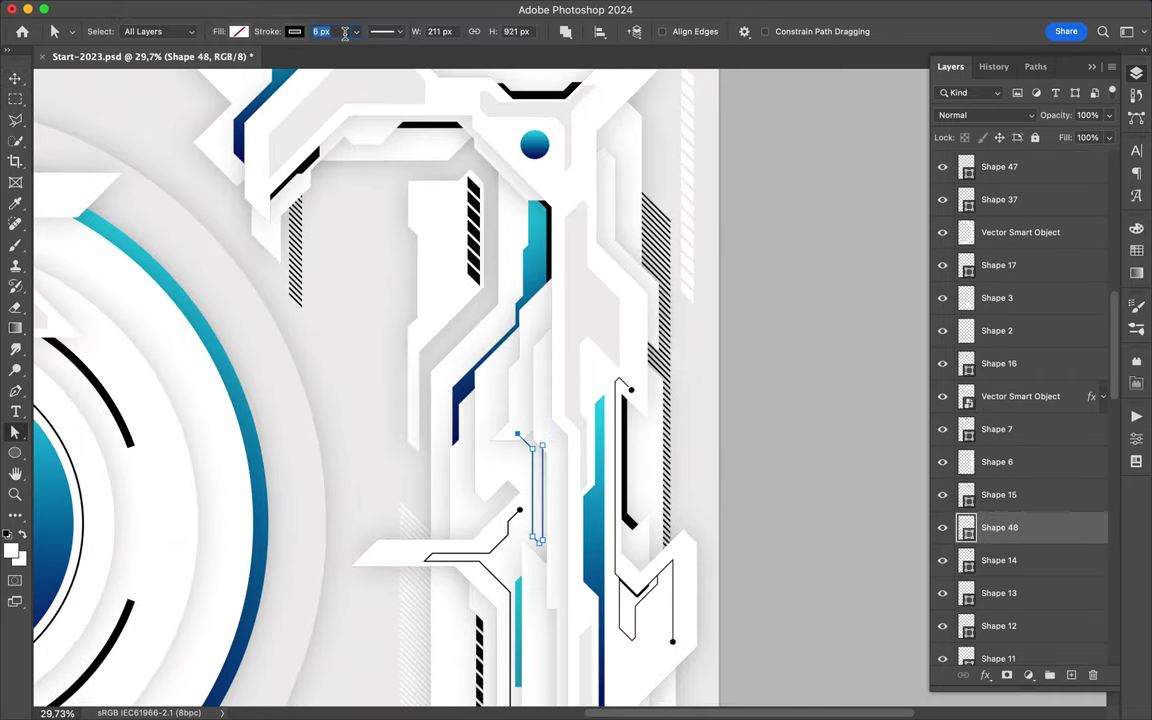
key("v")
Step: Move another outline shape up the layer stack and start a new shape near the bottom
scroll(635, 440, "up", 3)
key("p")
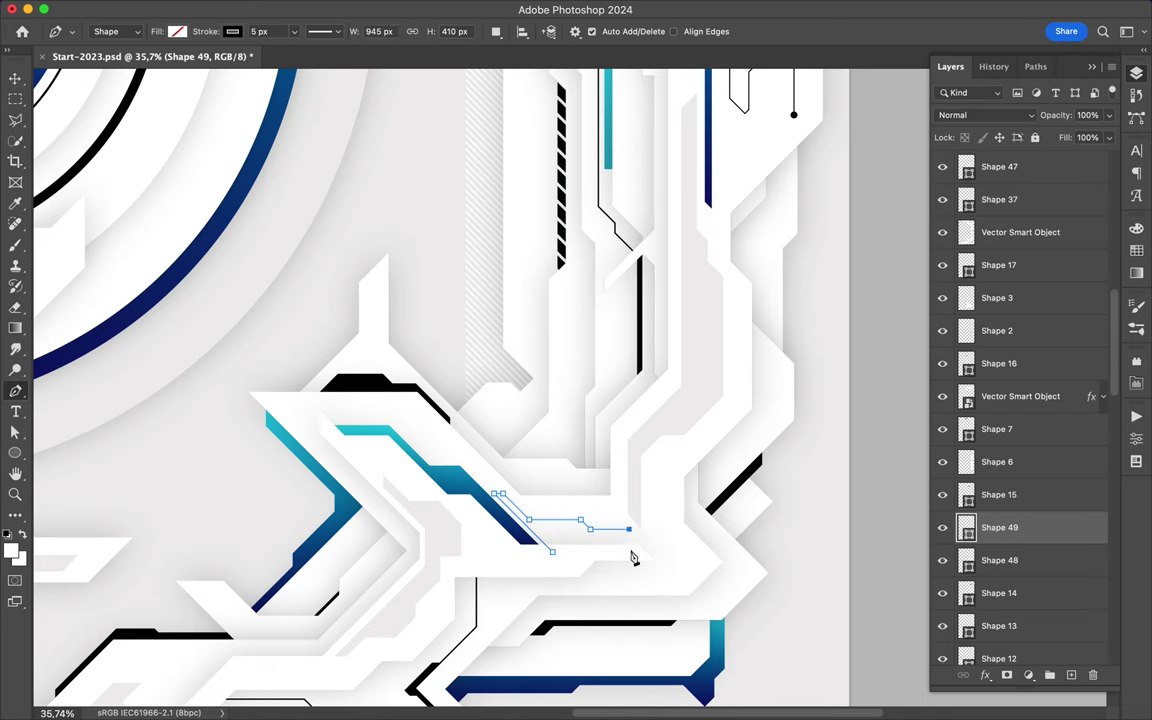
key("a")
left_click_drag(1000, 527, 1000, 232)
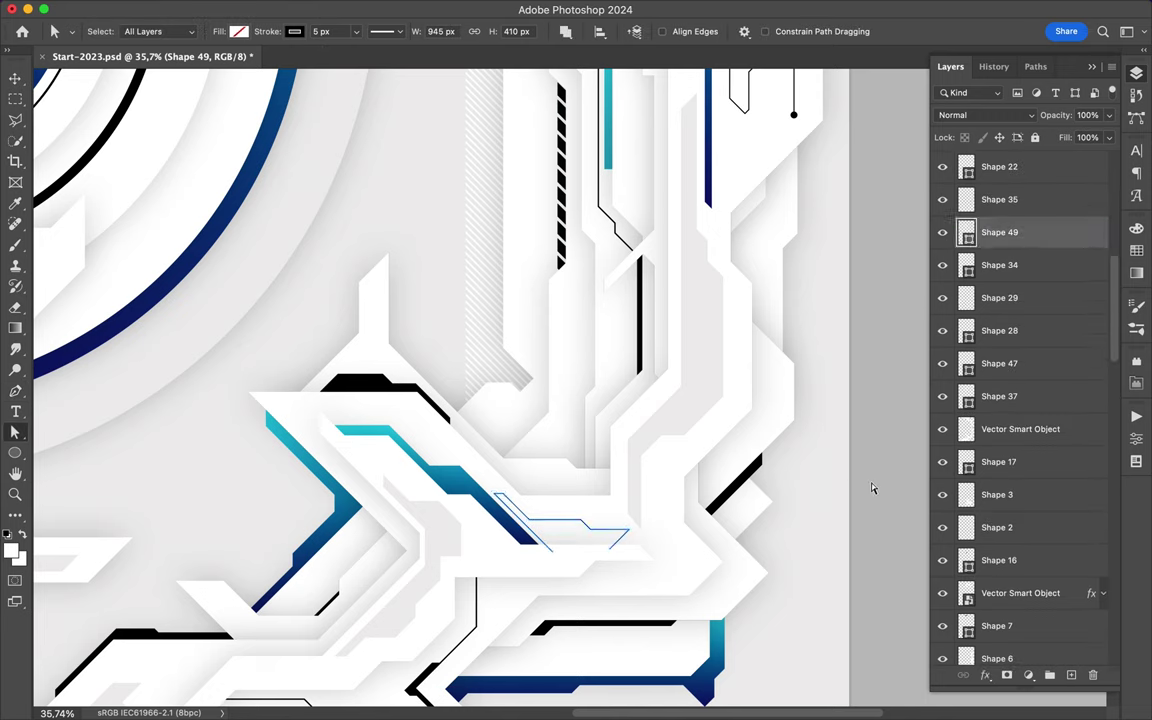
scroll(872, 488, "down", 3)
scroll(872, 488, "left", 5)
key("p")
left_click(702, 488)
Step: Move the new bottom outline, Shape 50, beneath the white shapes below Shape 2
key("a")
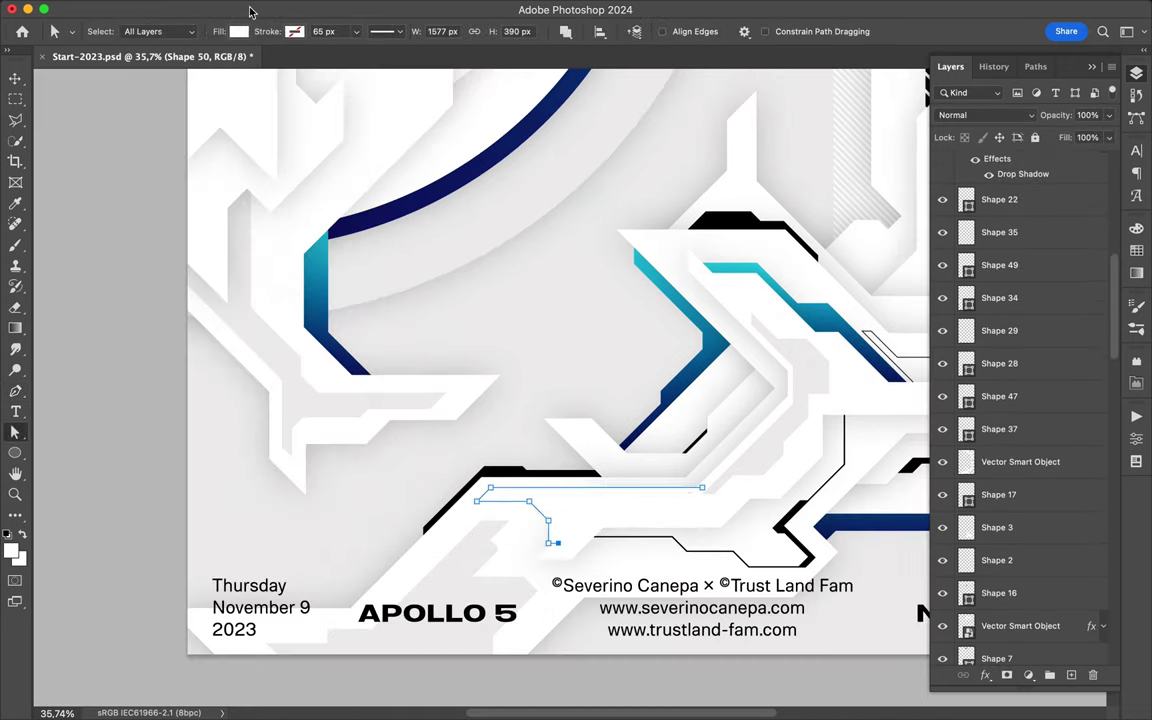
scroll(1056, 428, "down", 5)
scroll(1054, 426, "up", 10)
left_click_drag(1000, 162, 1036, 350)
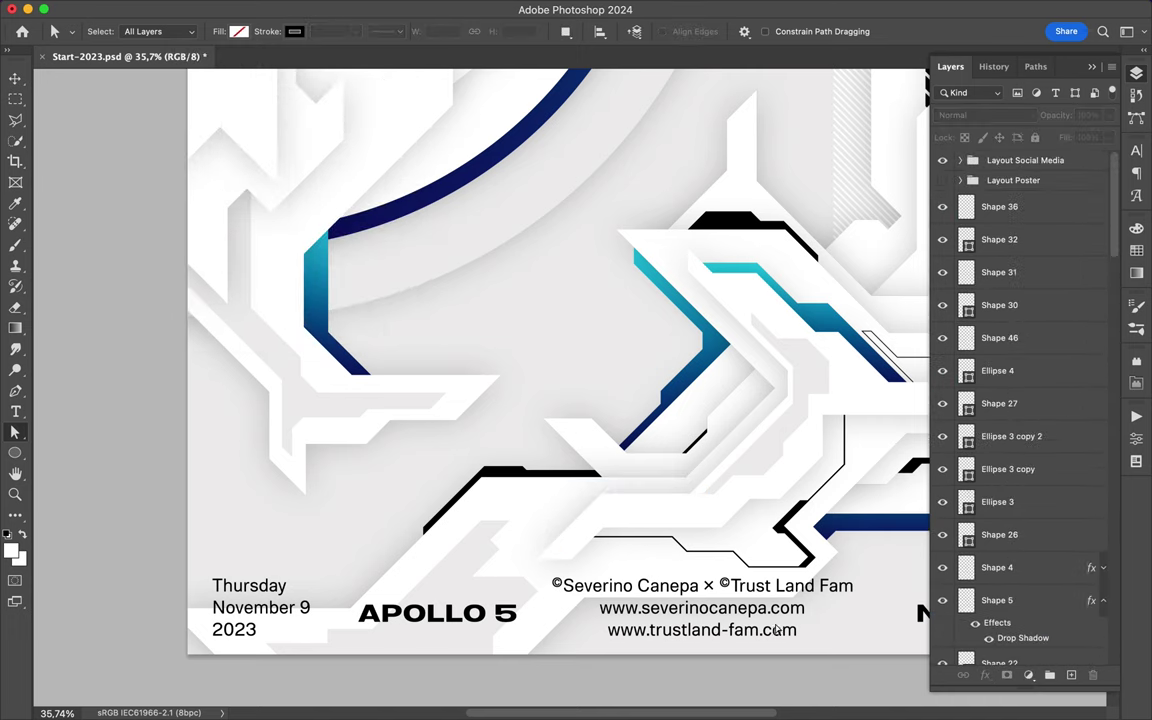
Step: Fit the whole poster in view and begin a new pen shape at the lower-left edge
left_click(551, 509)
key("ctrl+0")
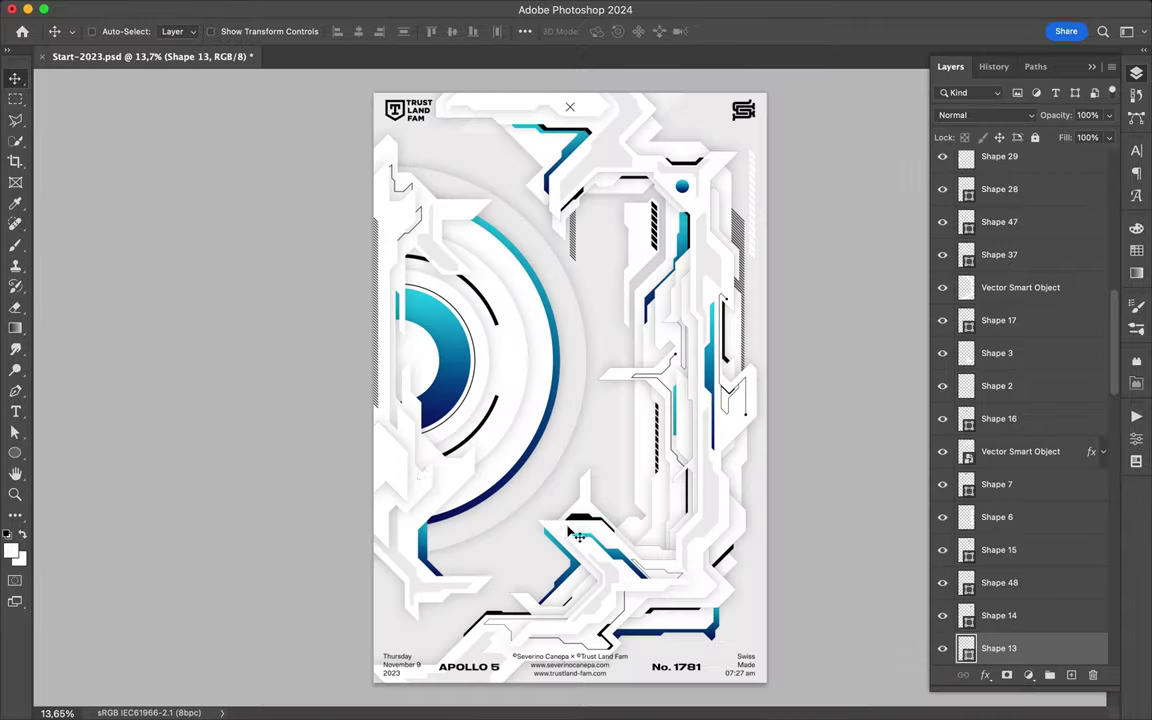
left_click(378, 556)
key("p")
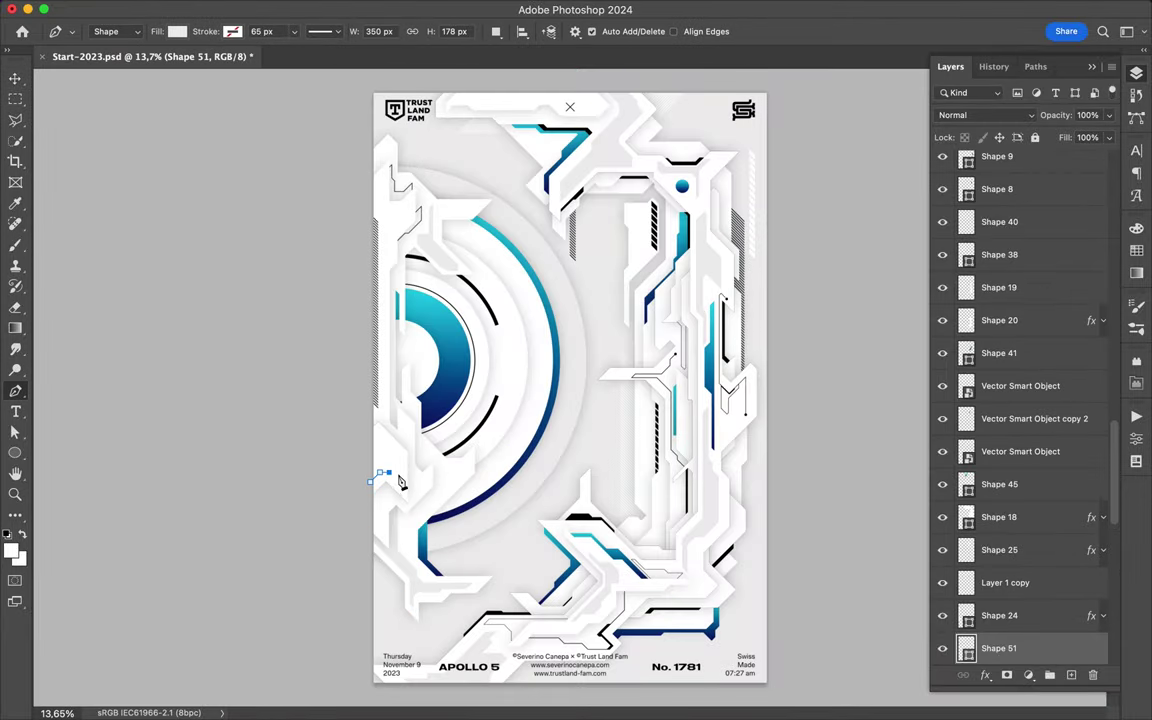
Step: Scroll up over the canvas to review the finished poster layout
scroll(1010, 320, "up", 5)
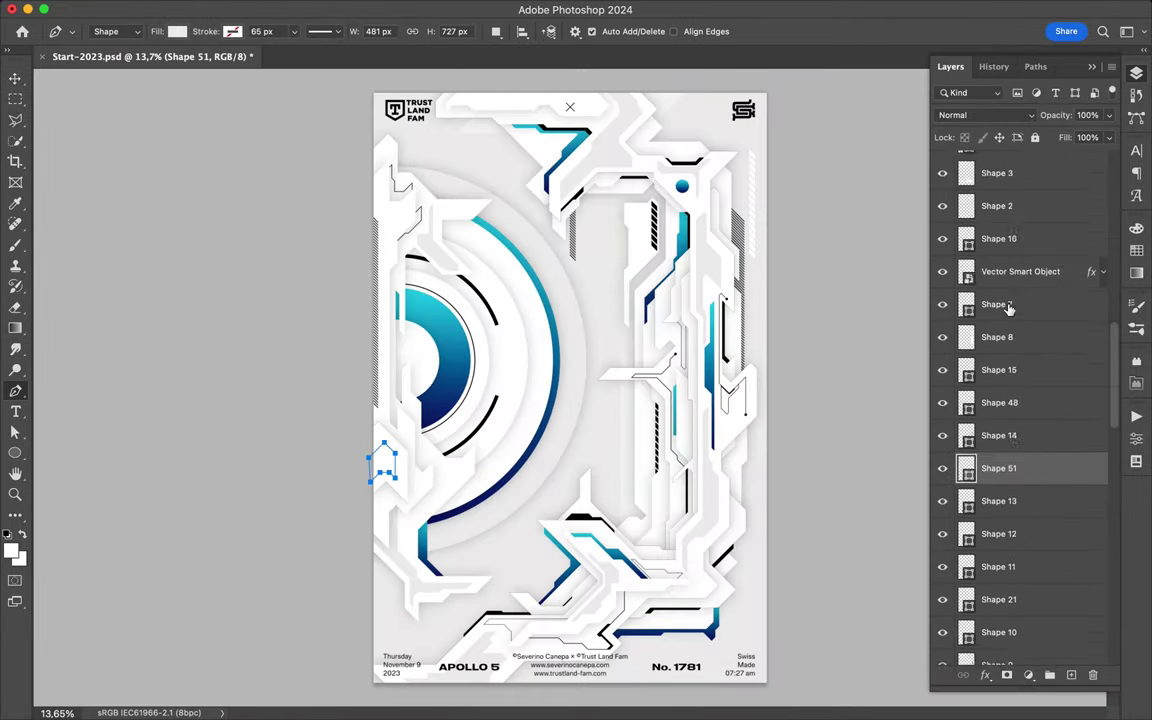